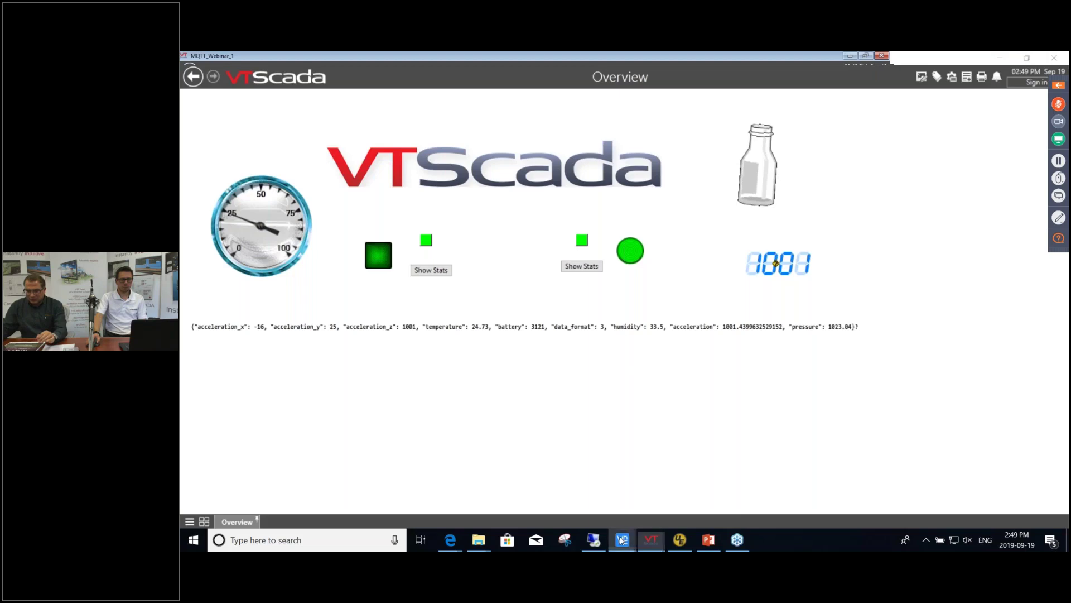
- Switch to the raspberrypi session in VNC Viewer and run the Asynch_MultiRuuvi_PahoPublisher.py module
mouse_move(620, 534)
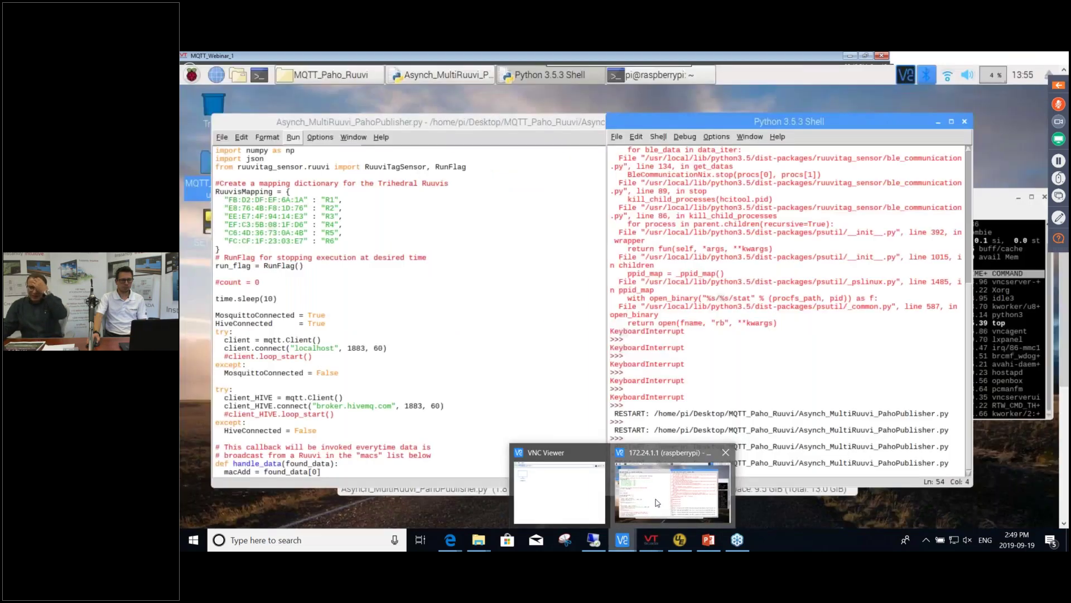
left_click(656, 502)
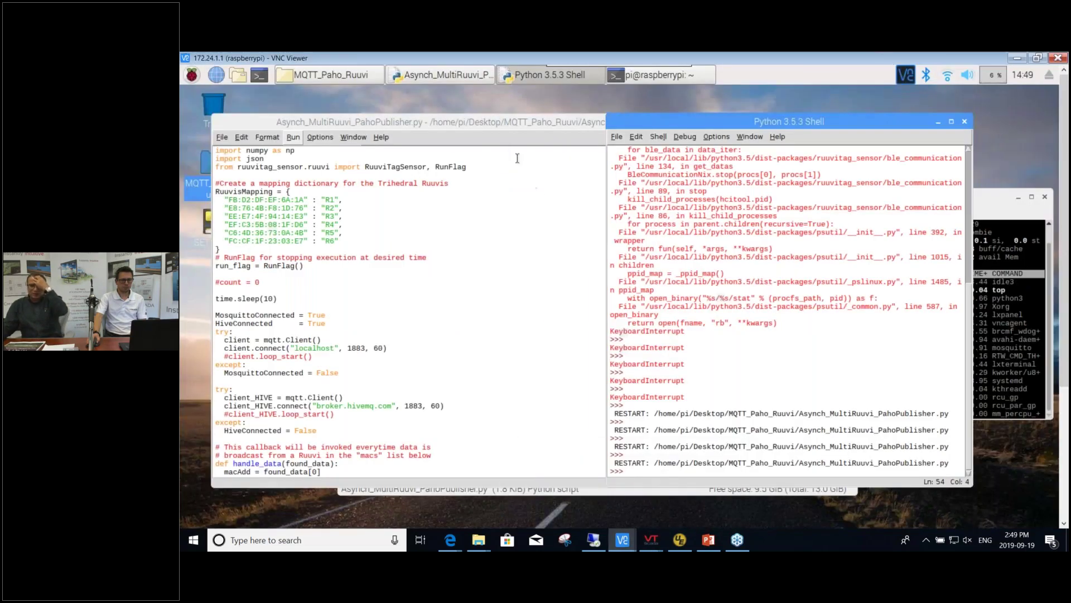
left_click(521, 124)
left_click(293, 137)
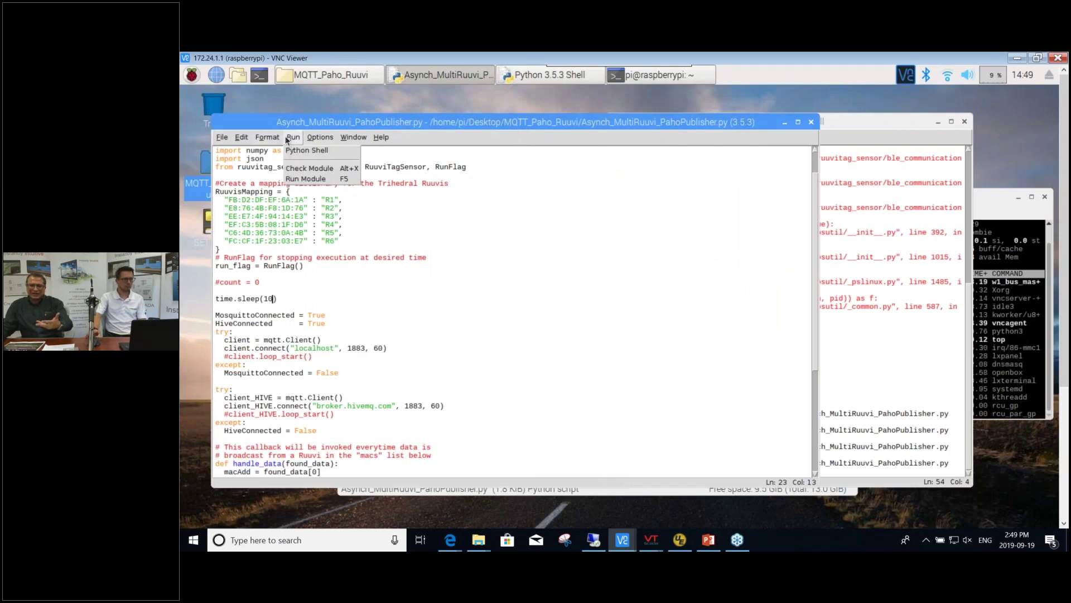
left_click(313, 179)
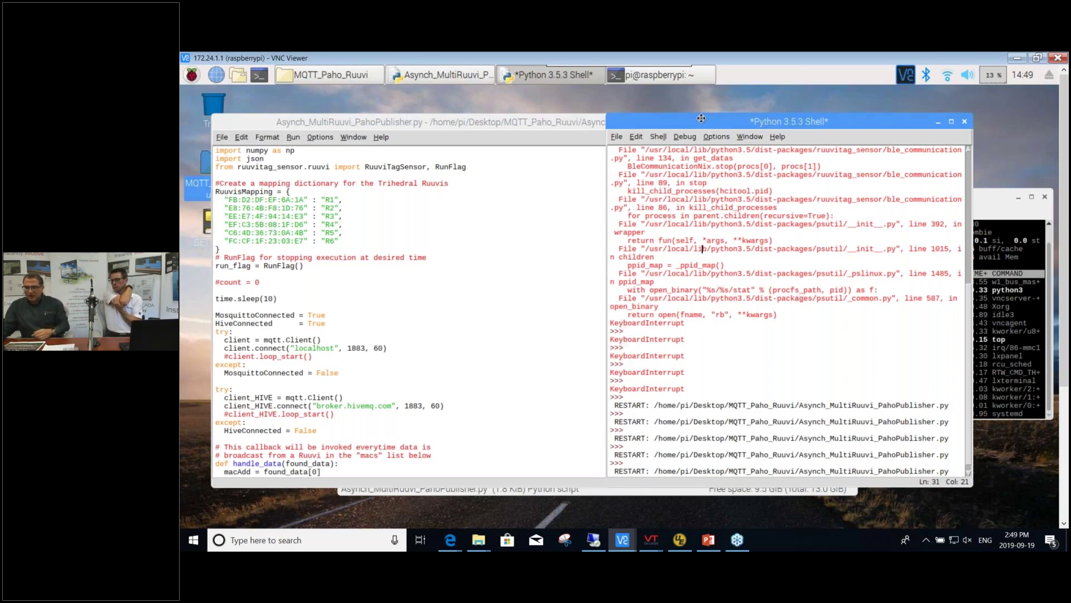
- Reposition the Python 3.5.3 Shell window over the script editor and enlarge it in width and height
left_click_drag(704, 119, 684, 110)
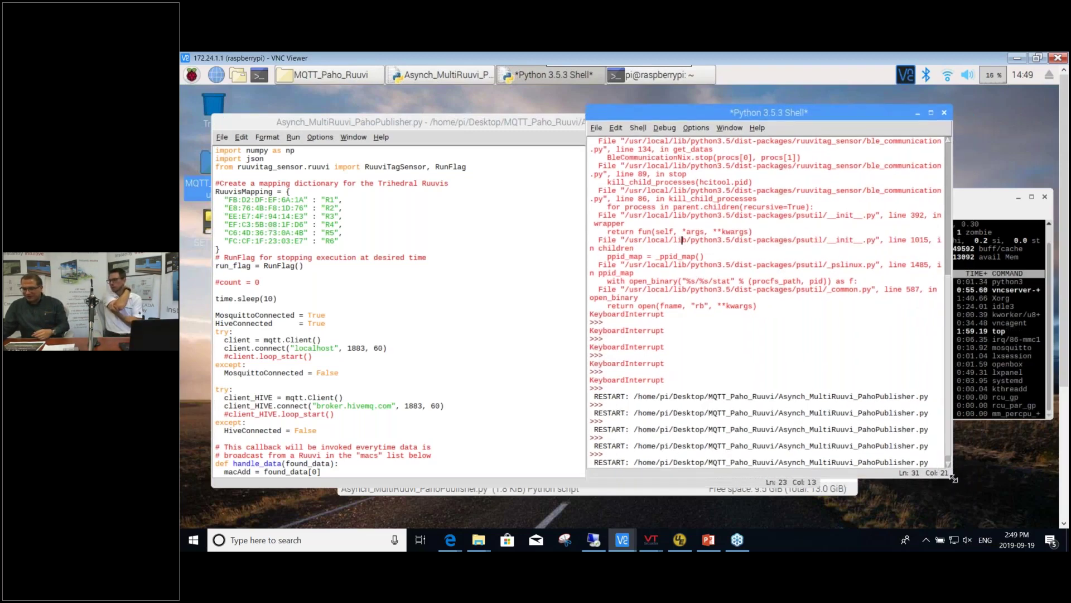
left_click_drag(954, 478, 1003, 483)
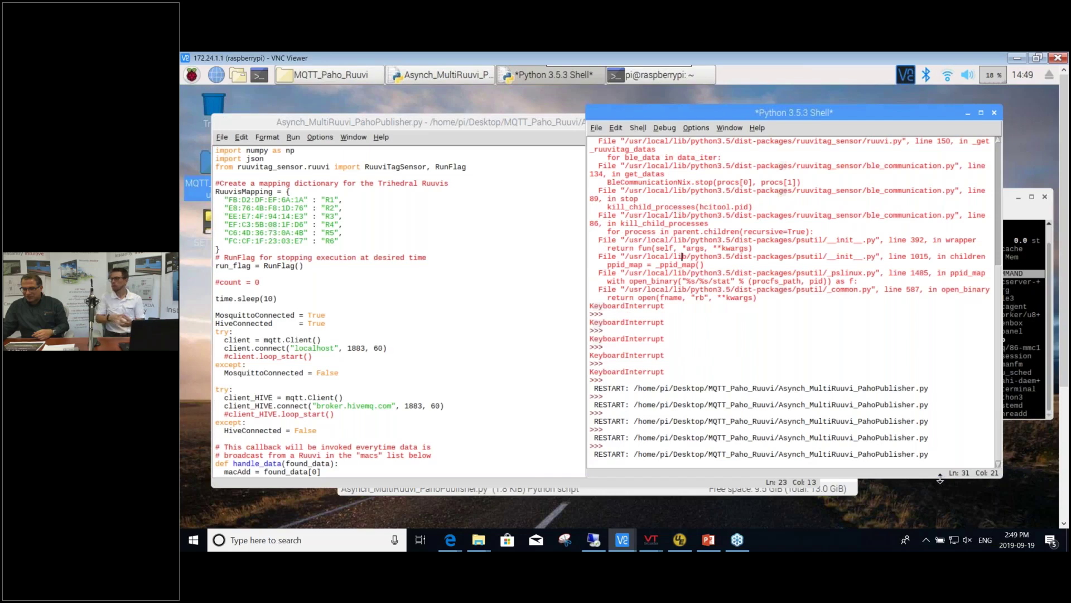
left_click_drag(873, 478, 873, 488)
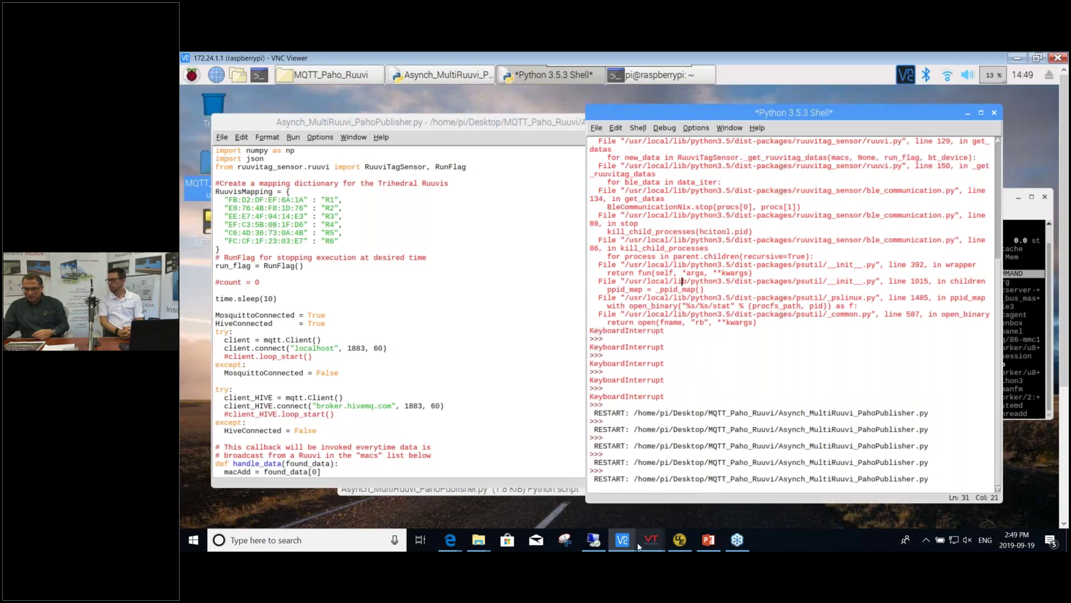
- Switch to the MQTT_Webinar_1 application in VTScada and view its Overview page in a maximized Idea Studio, closing it without edits
mouse_move(650, 549)
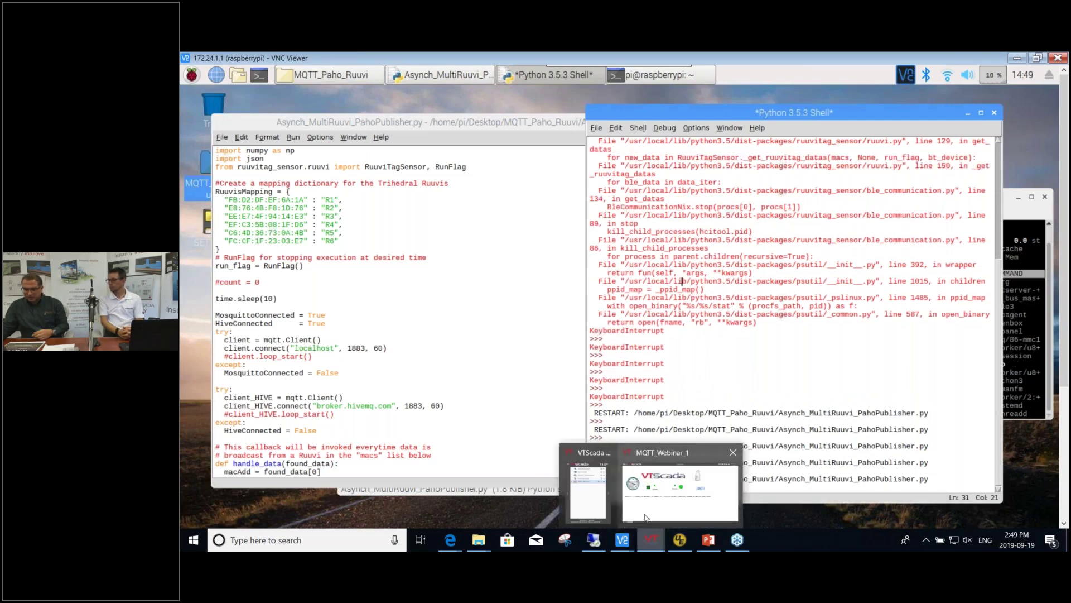
left_click(651, 495)
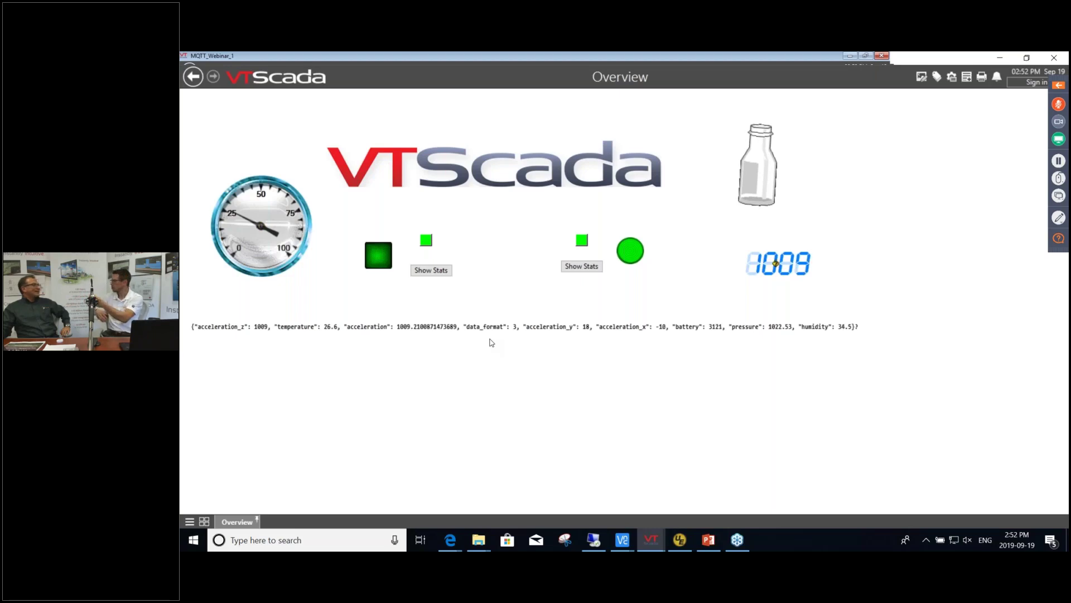
left_click(189, 66)
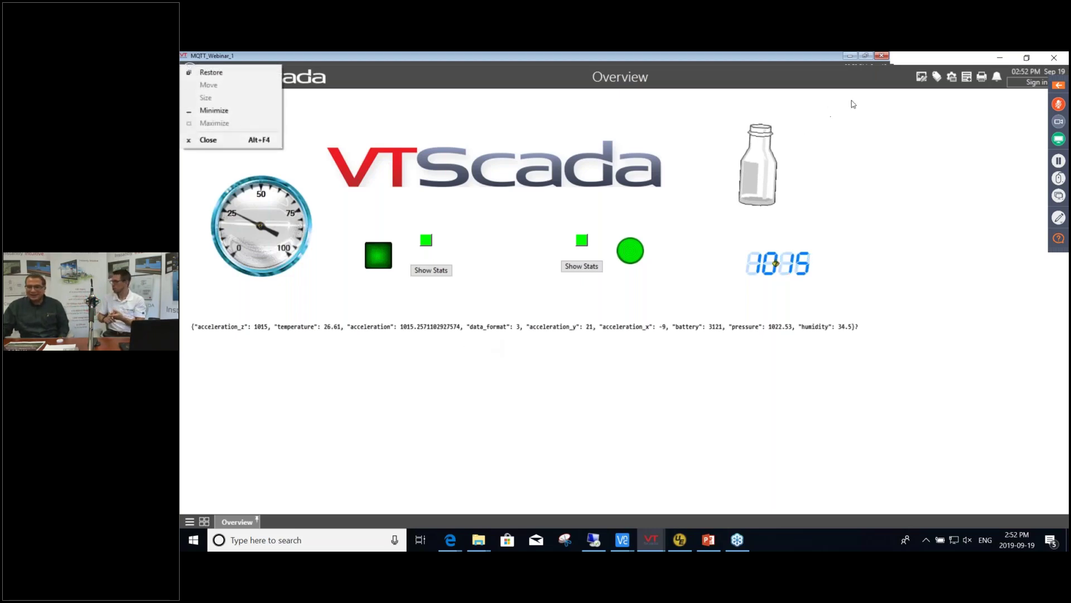
left_click(921, 76)
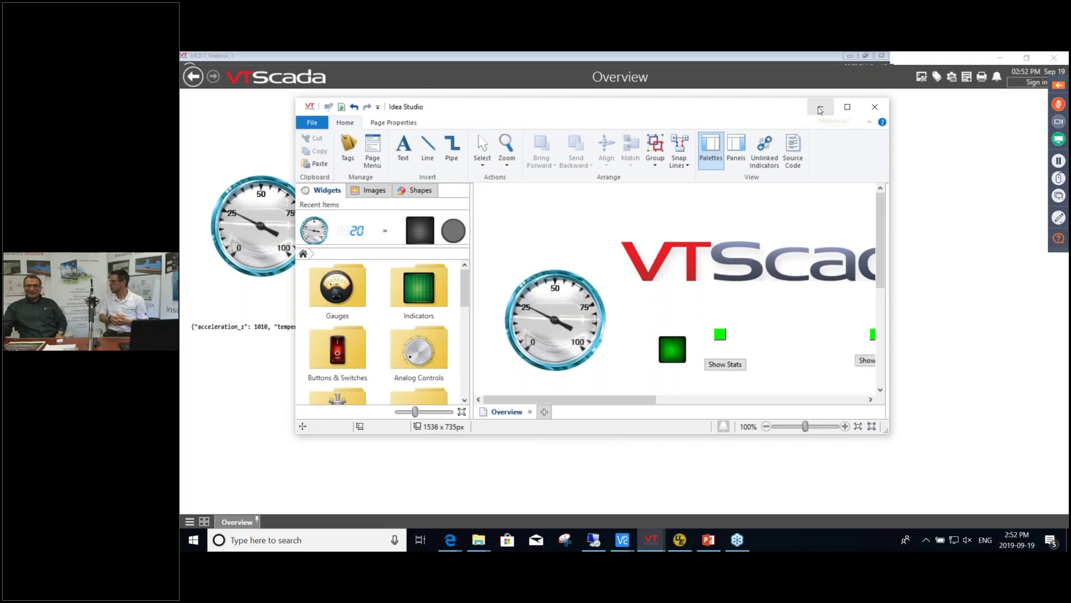
left_click(848, 107)
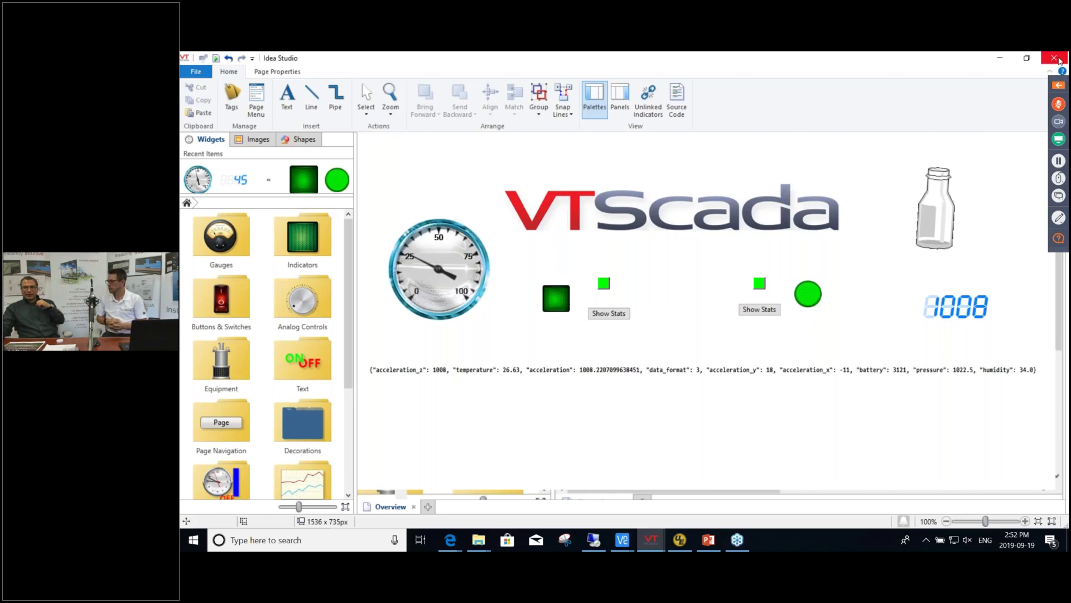
left_click(1054, 58)
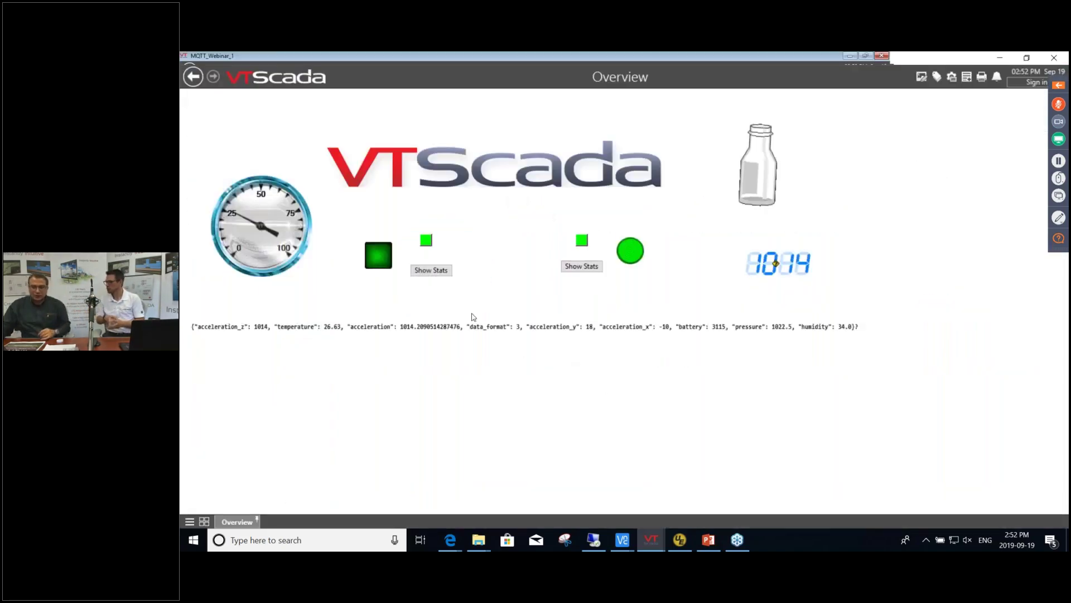
- Open the properties of the MQTT_To_Mosquitto client driver from its status square and review its connection settings
right_click(428, 241)
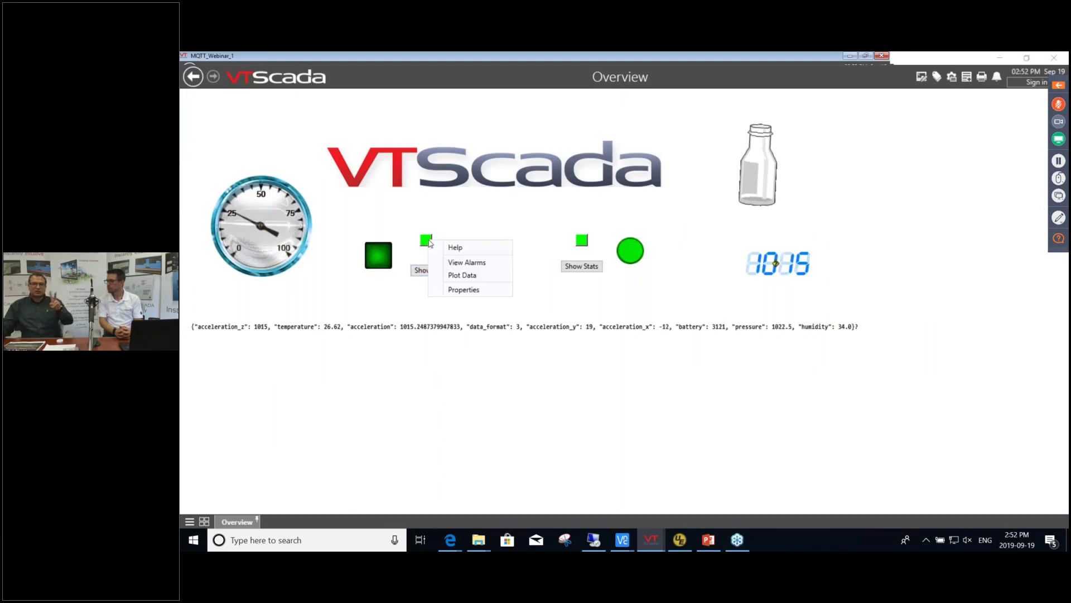
left_click(477, 290)
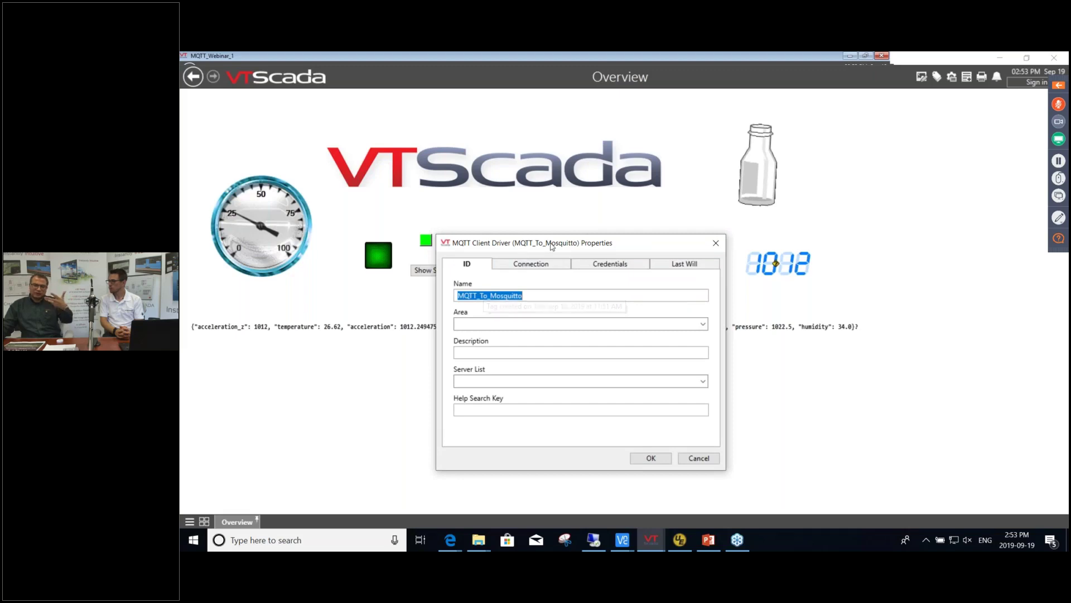
left_click_drag(537, 236, 485, 223)
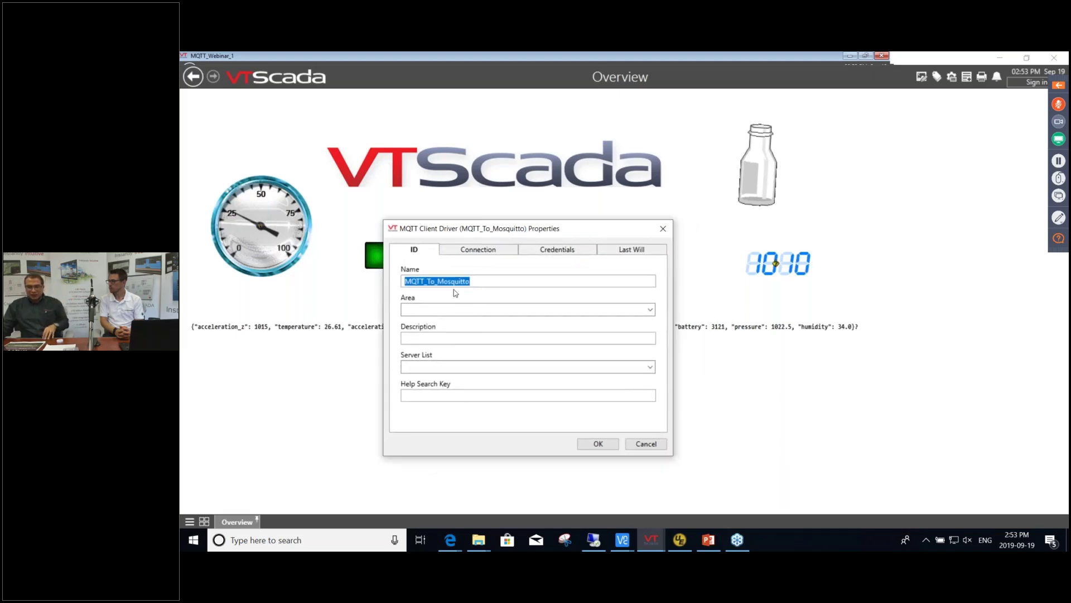
left_click(473, 254)
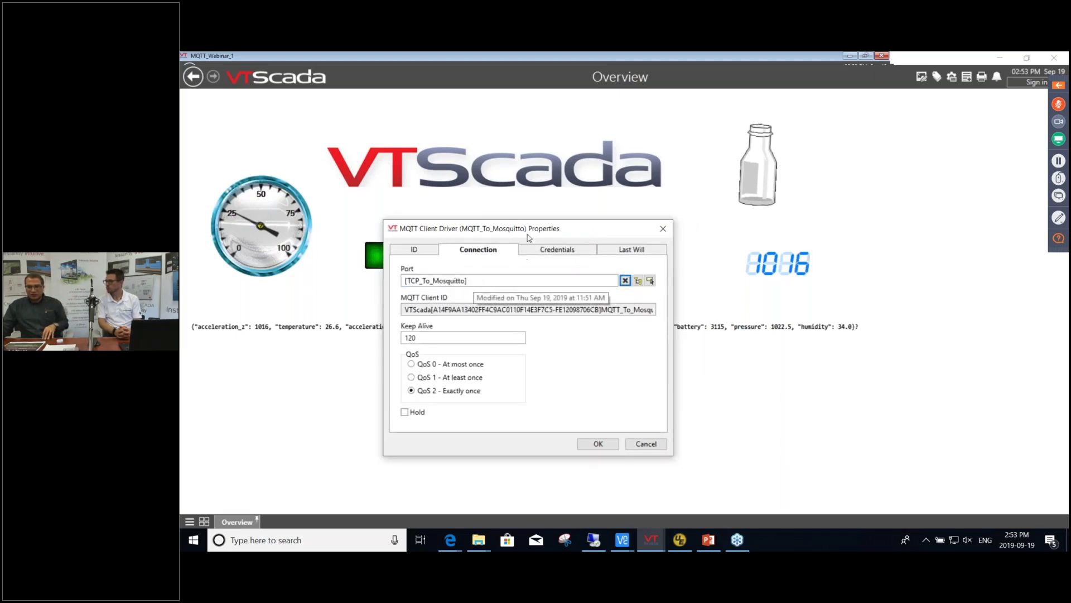
left_click_drag(534, 233, 608, 236)
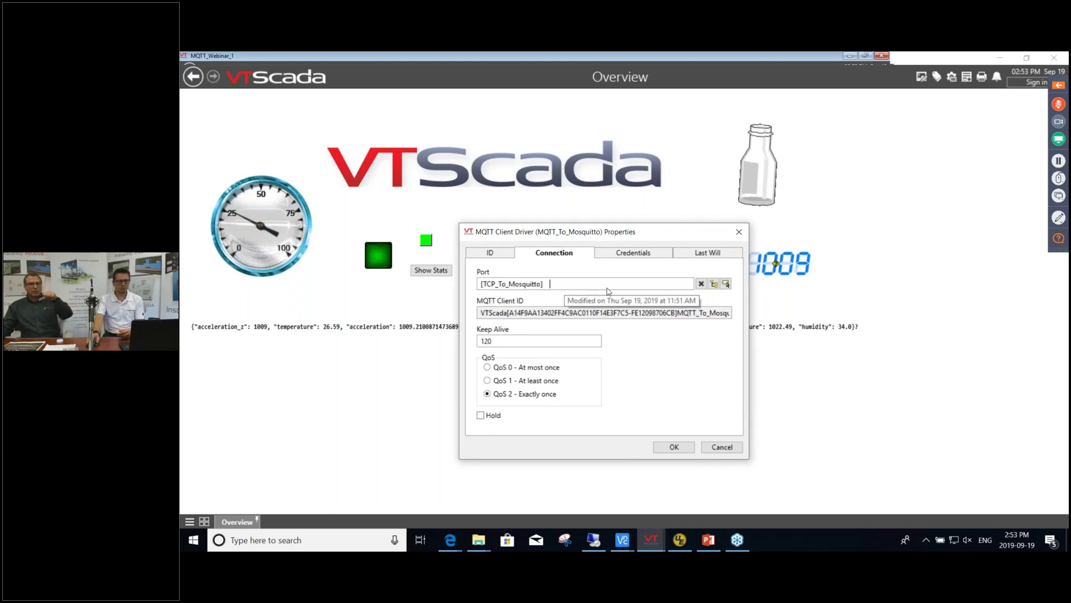
- Browse the driver's available port tags and inspect the connection settings of the TCP_To_Mosquitto port
left_click(726, 284)
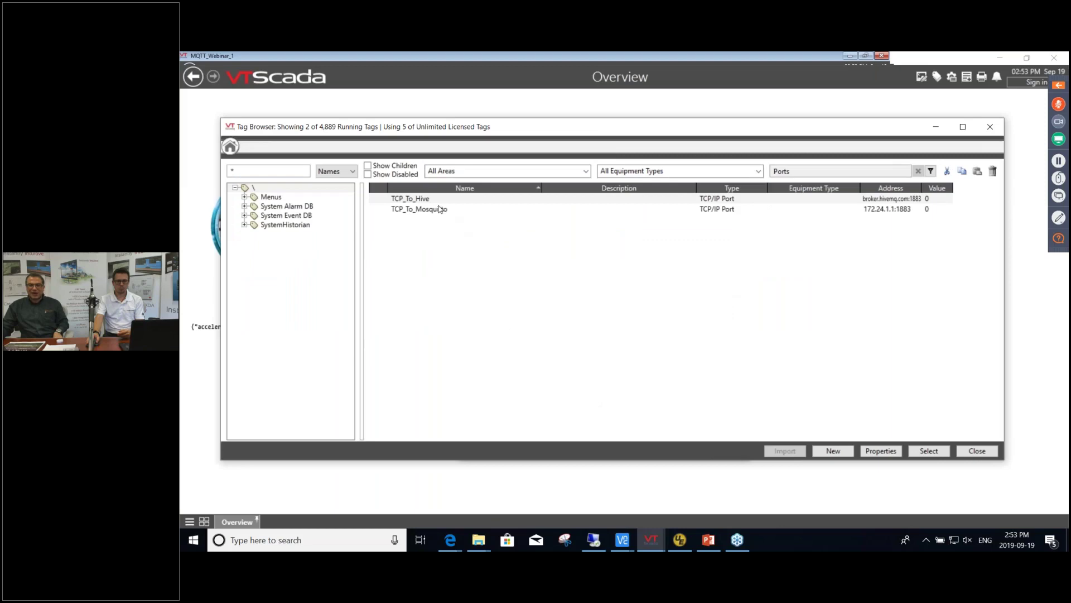
left_click(424, 212)
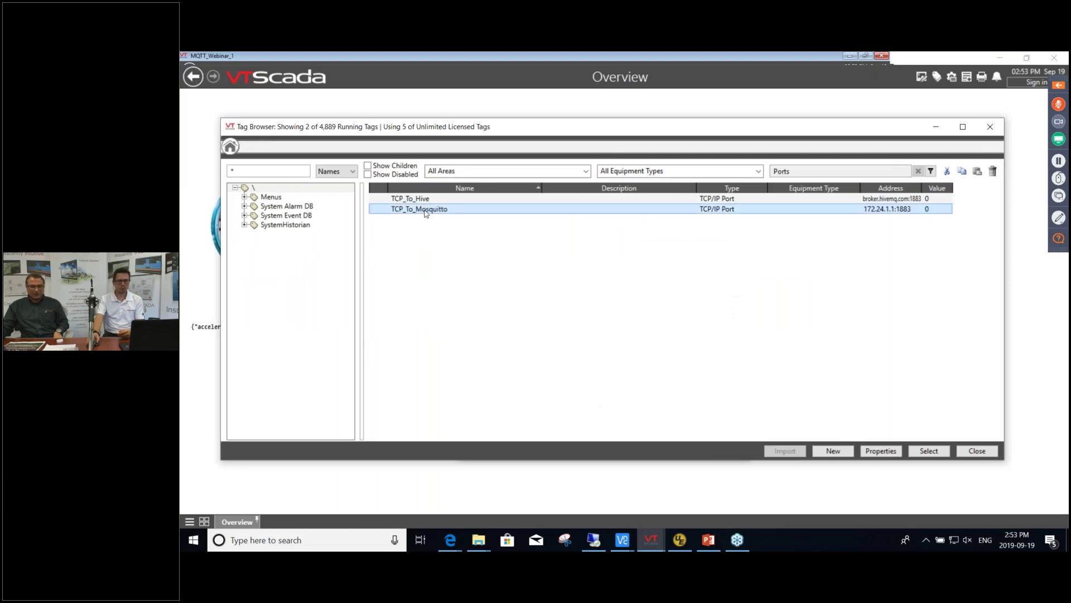
double_click(425, 210)
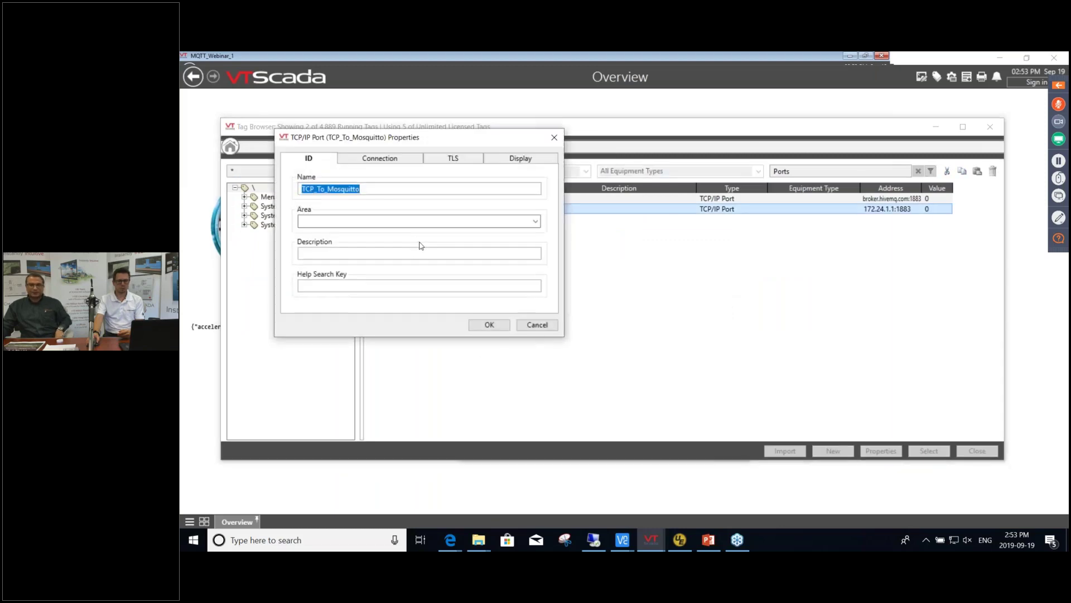
left_click(368, 160)
left_click(321, 160)
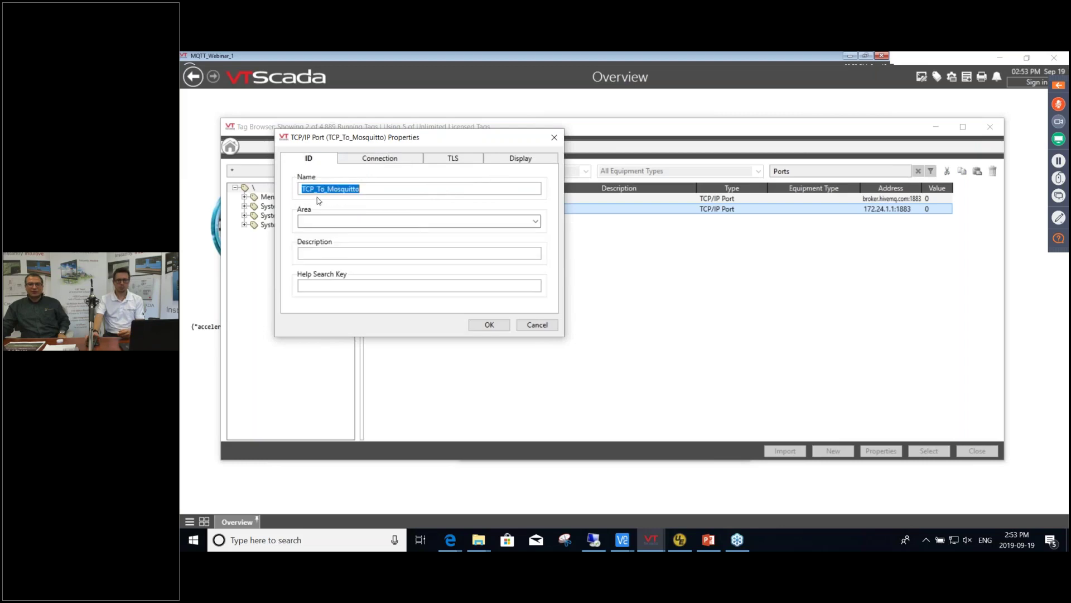
key("ctrl+Tab")
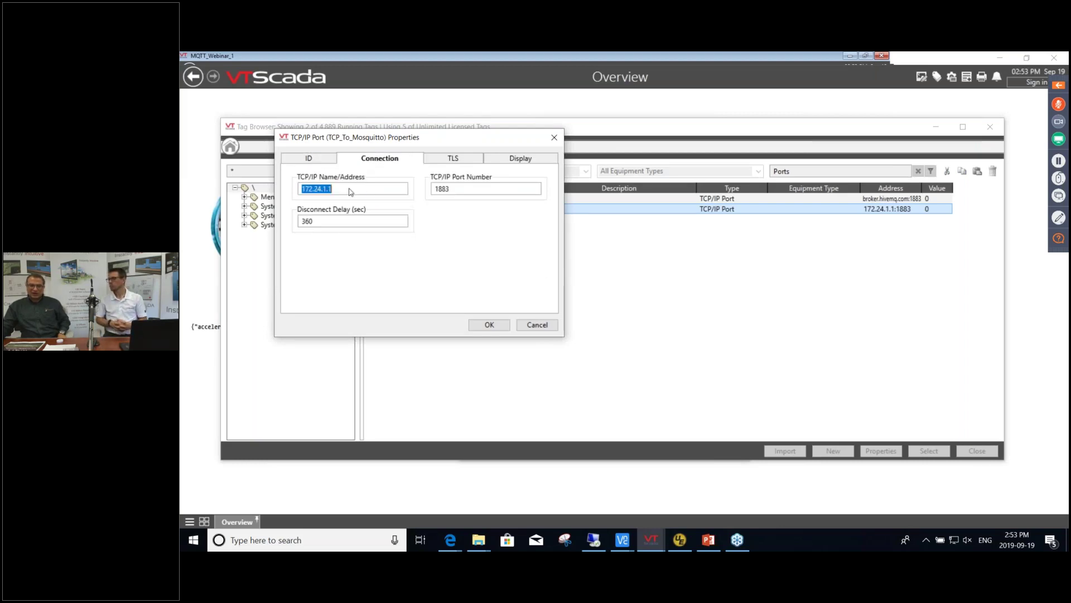
left_click(341, 190)
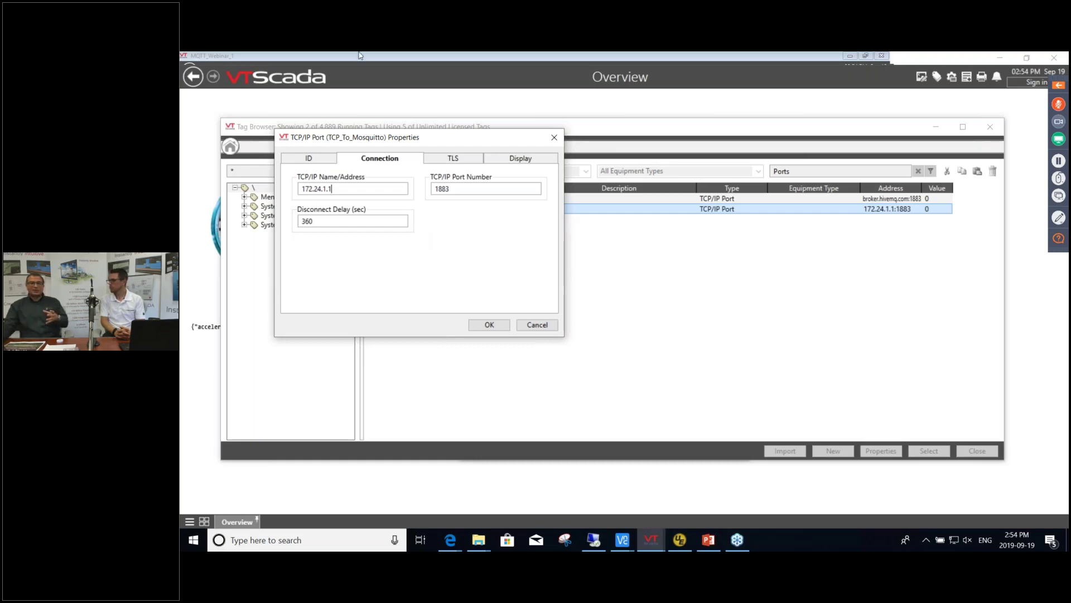
- Review the TLS and connection settings of the TCP_To_Mosquitto port, then leave the port and Tag Browser without changes
left_click_drag(467, 159, 602, 215)
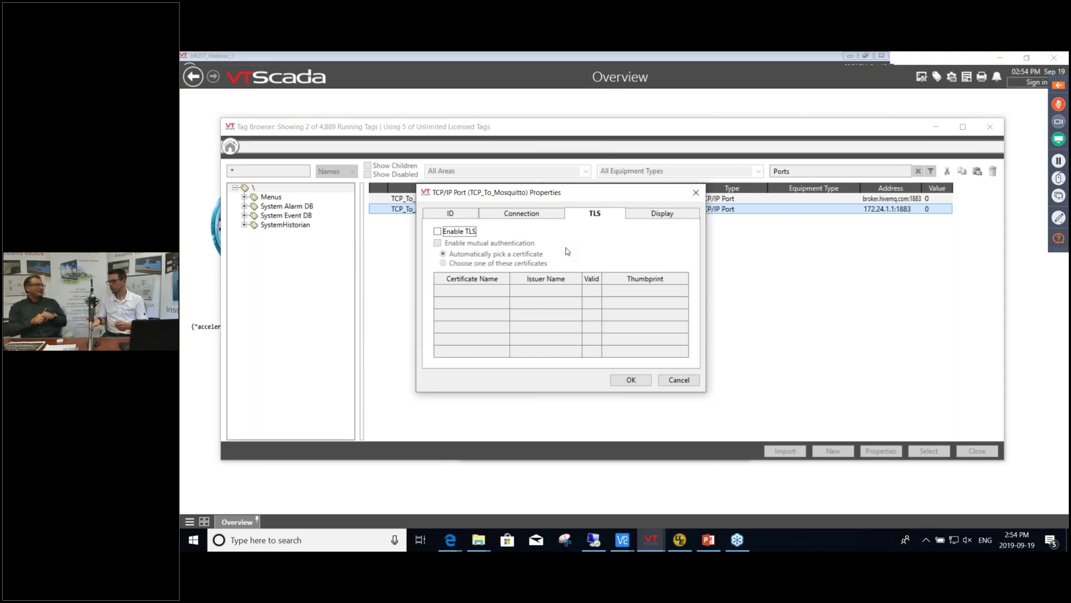
left_click(524, 214)
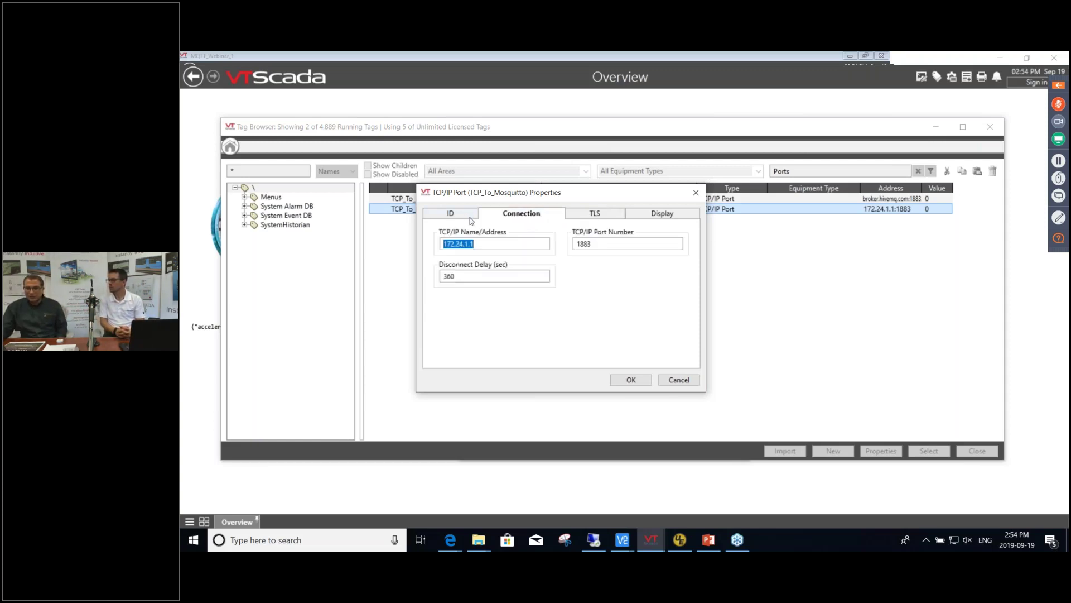
left_click(507, 250)
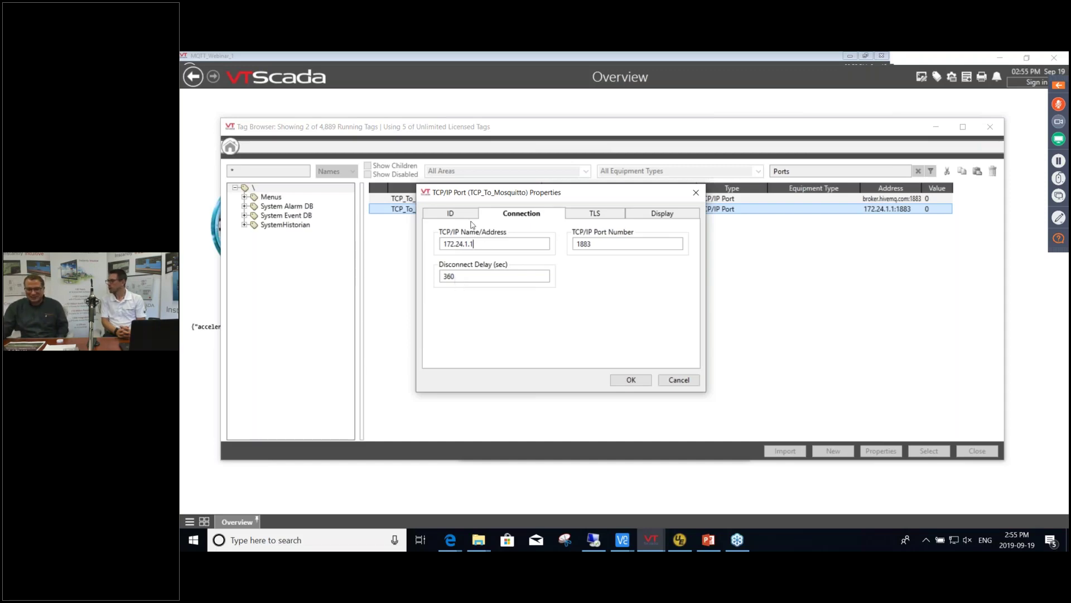
left_click(672, 382)
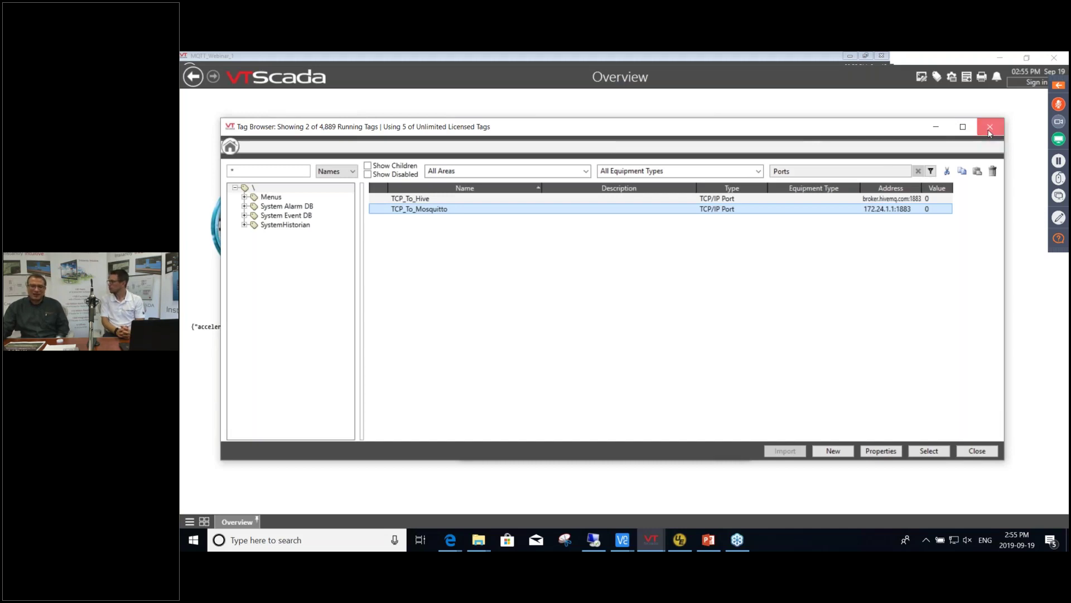
left_click(989, 129)
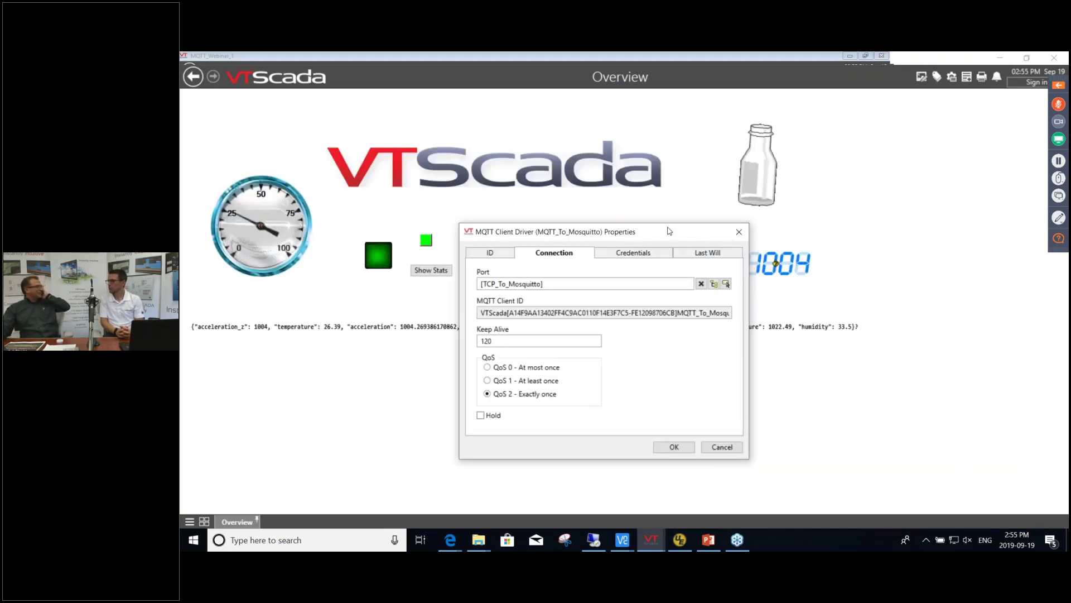
- Examine the full MQTT Client ID in the MQTT_To_Mosquitto driver's connection settings
left_click_drag(650, 238, 583, 161)
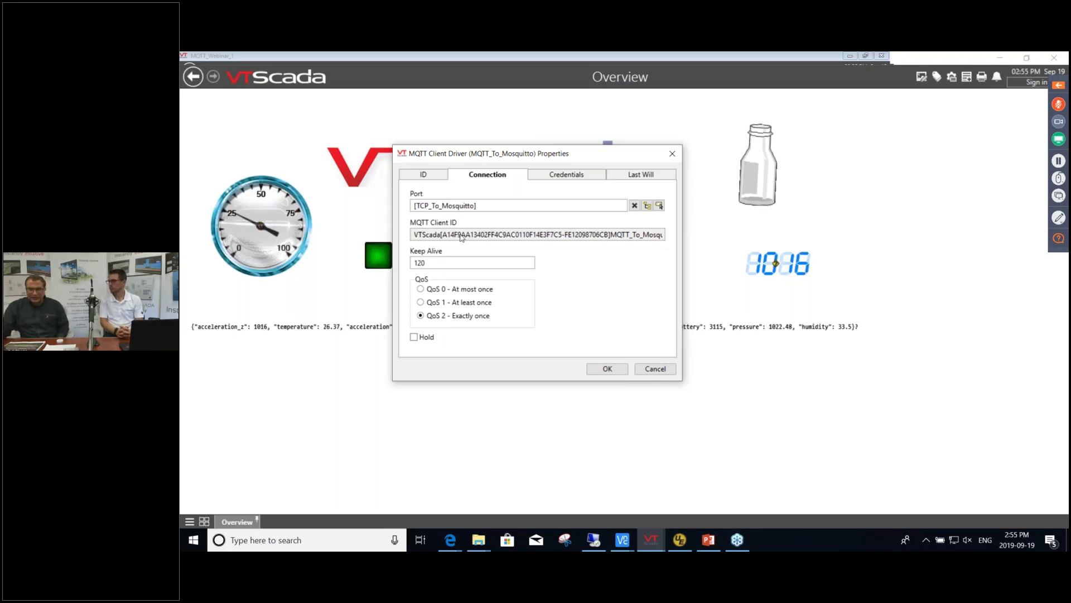
left_click(433, 239)
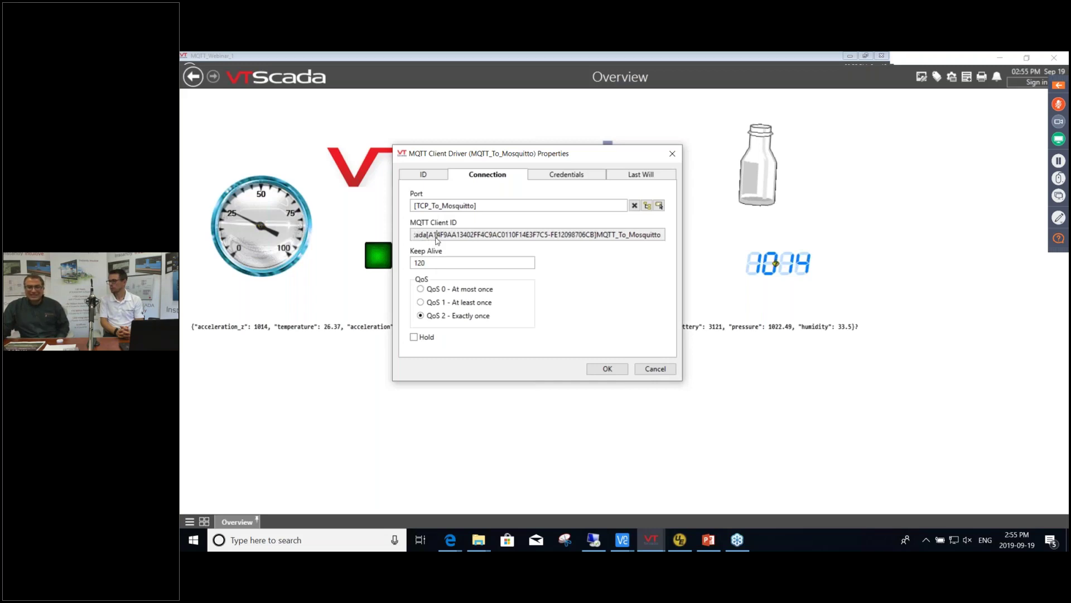
key("Right")
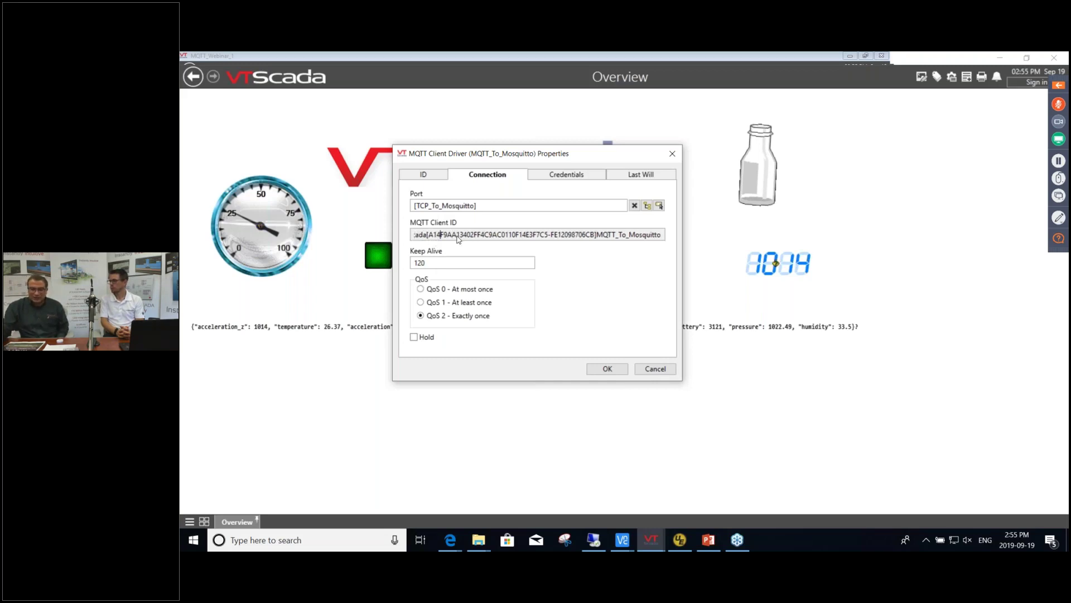
key("Home")
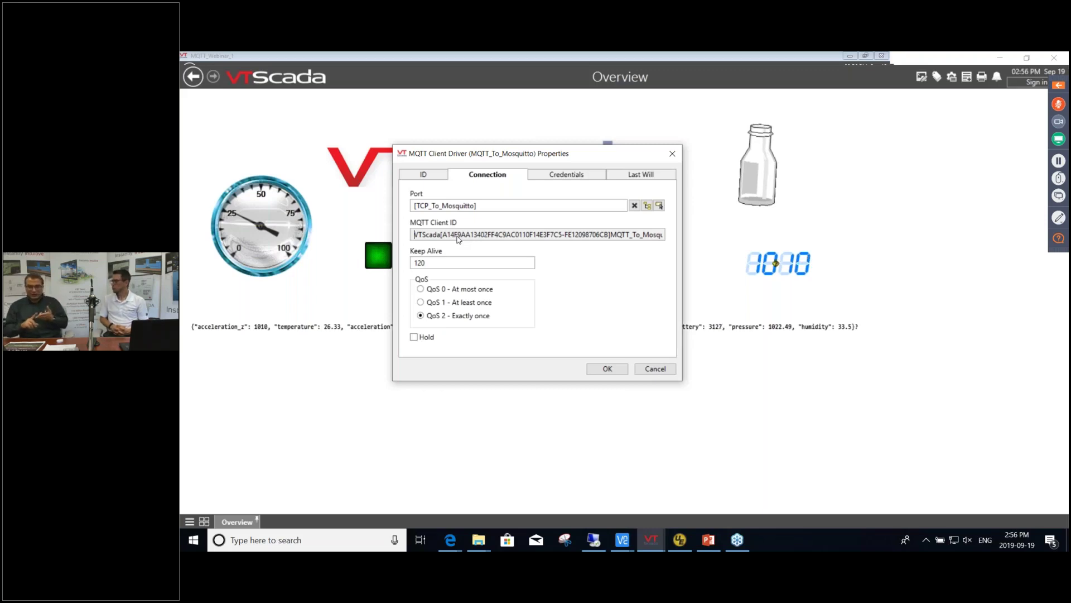
left_click(459, 236)
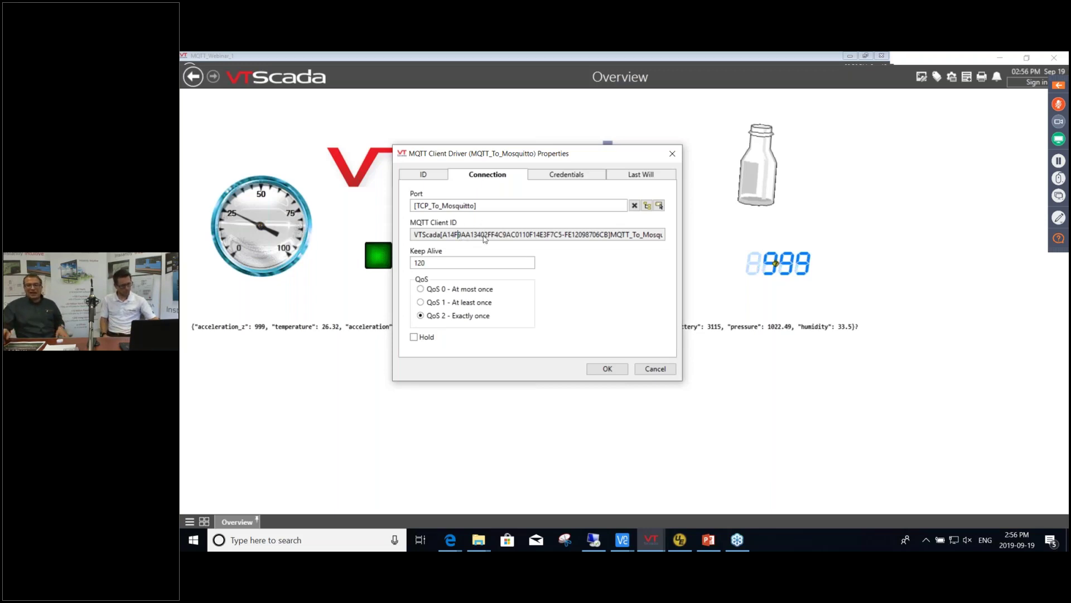
key("Left")
key("Left")
key("Left")
key("Left")
key("Left")
key("Left")
key("Left")
key("Left")
key("Left")
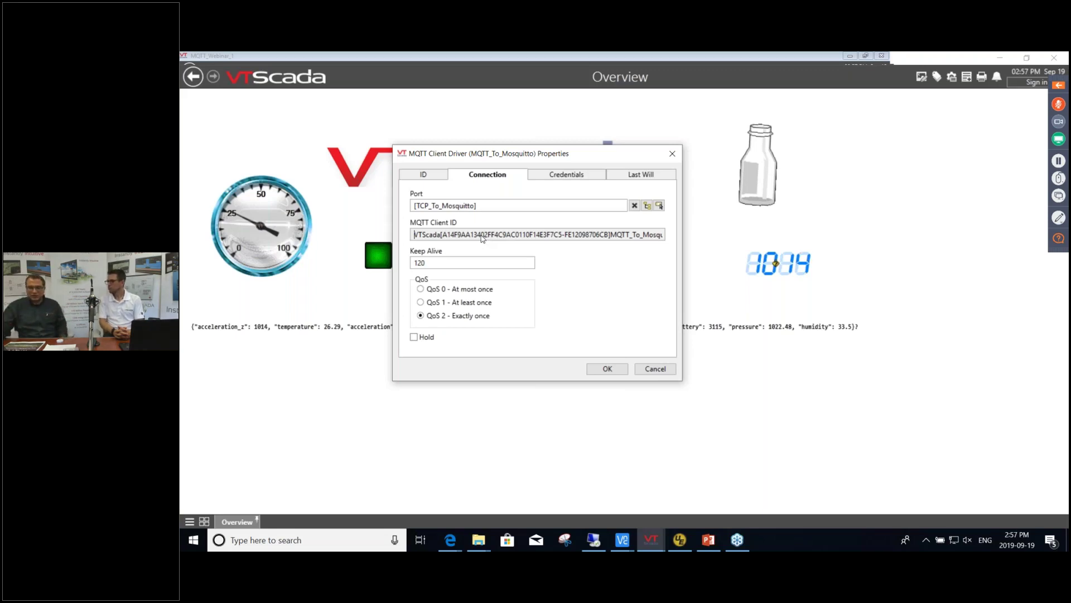
- Inspect the MQTT Client ID of the MQTT_To_Mosquitto driver through to the tag name at its end
left_click_drag(462, 237, 650, 240)
left_click(649, 236)
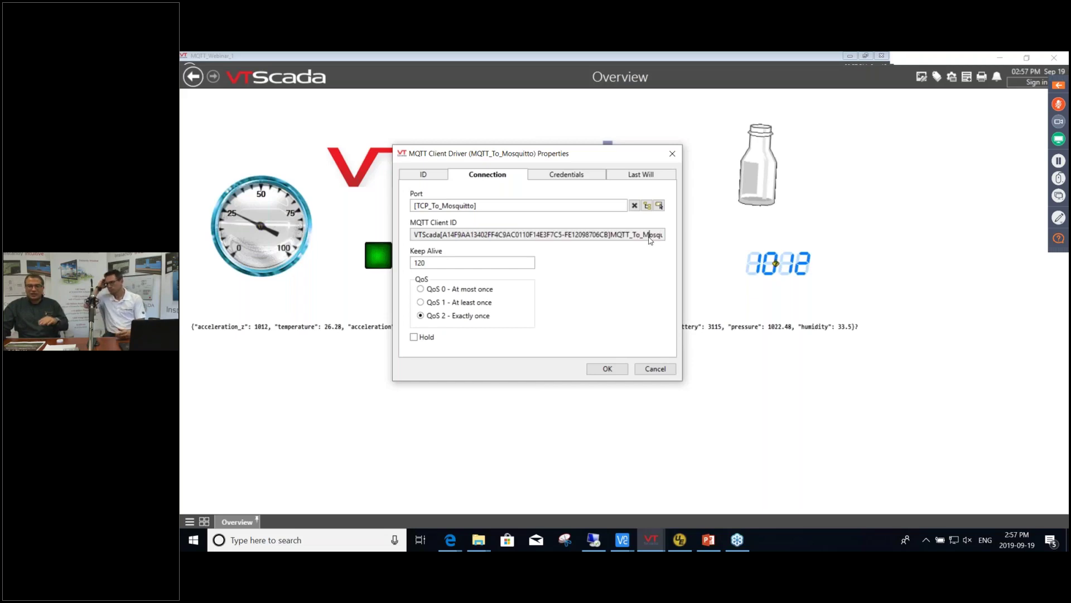
key("Left")
key("Left")
key("Left")
key("Left")
key("Left")
key("Left")
key("Left")
key("Left")
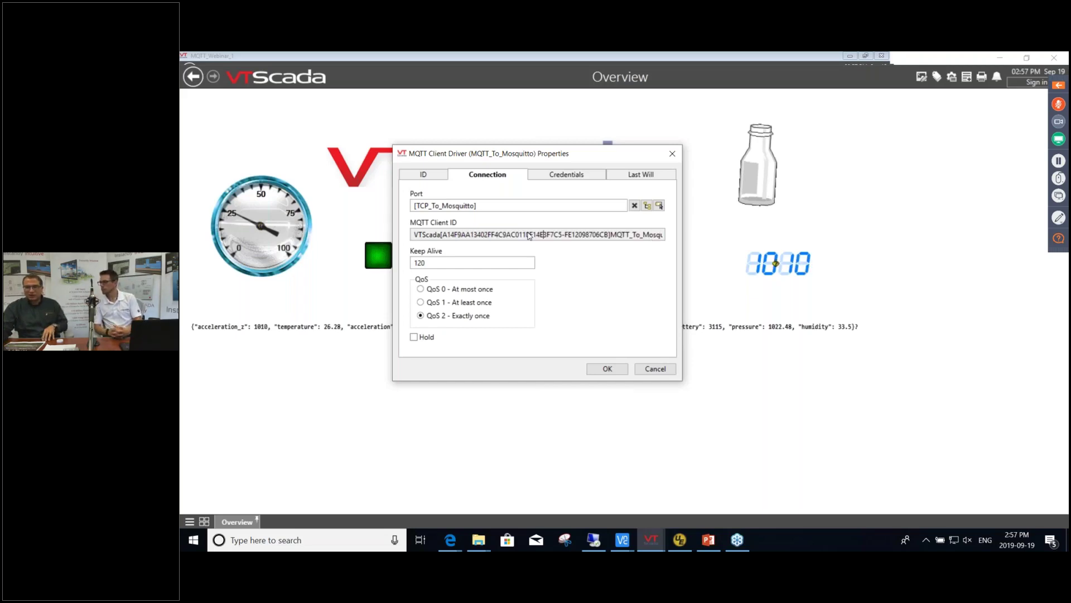
key("End")
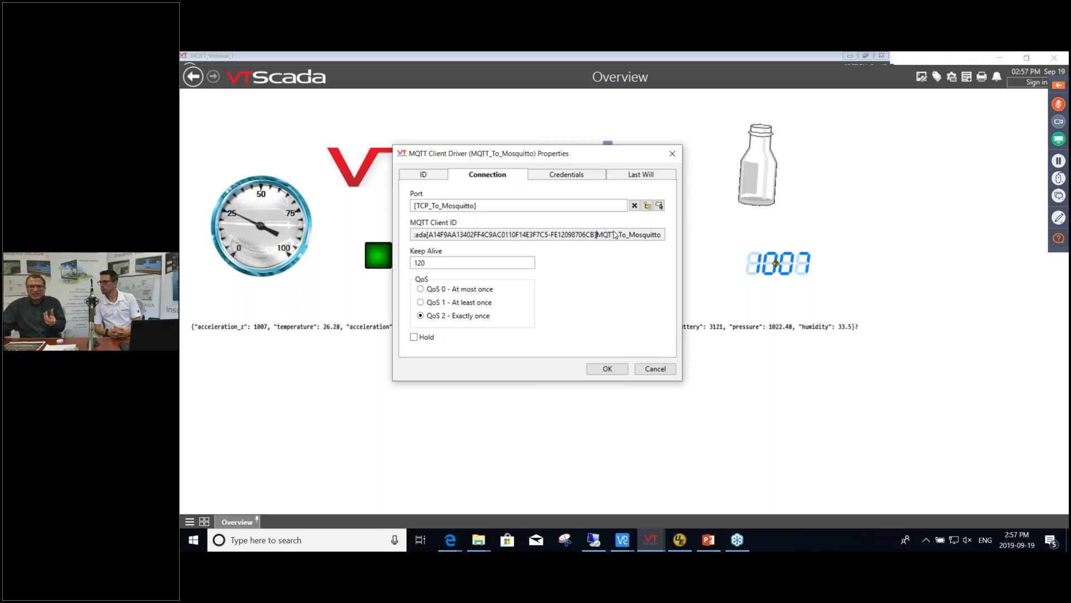
- Compare the driver's tag name with its MQTT Client ID, highlight the bracketed identifier, and review the Keep Alive setting
left_click(433, 176)
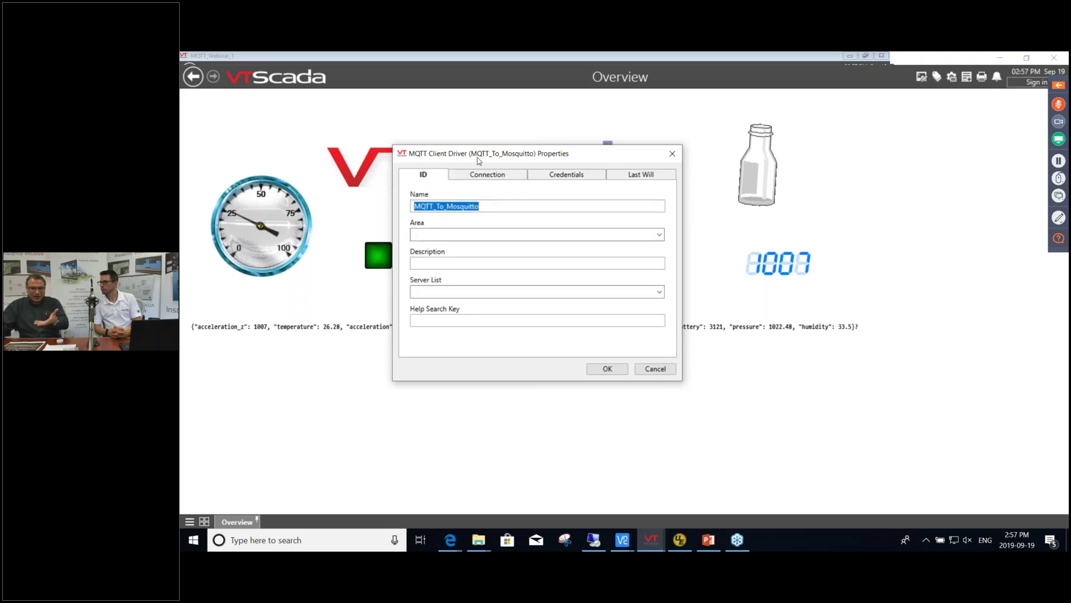
left_click(481, 177)
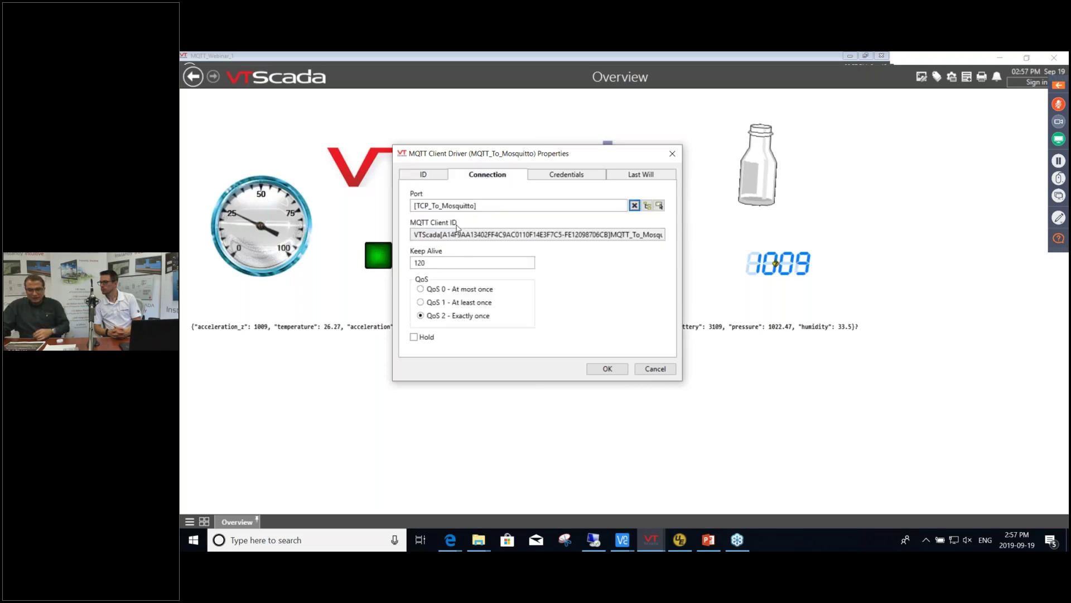
left_click(441, 235)
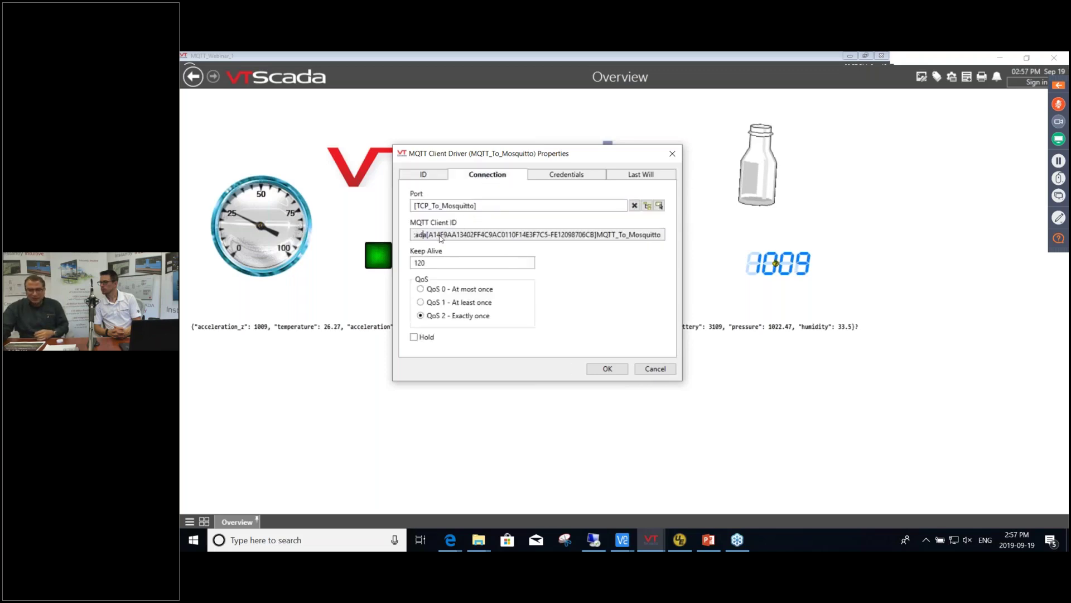
key("Home")
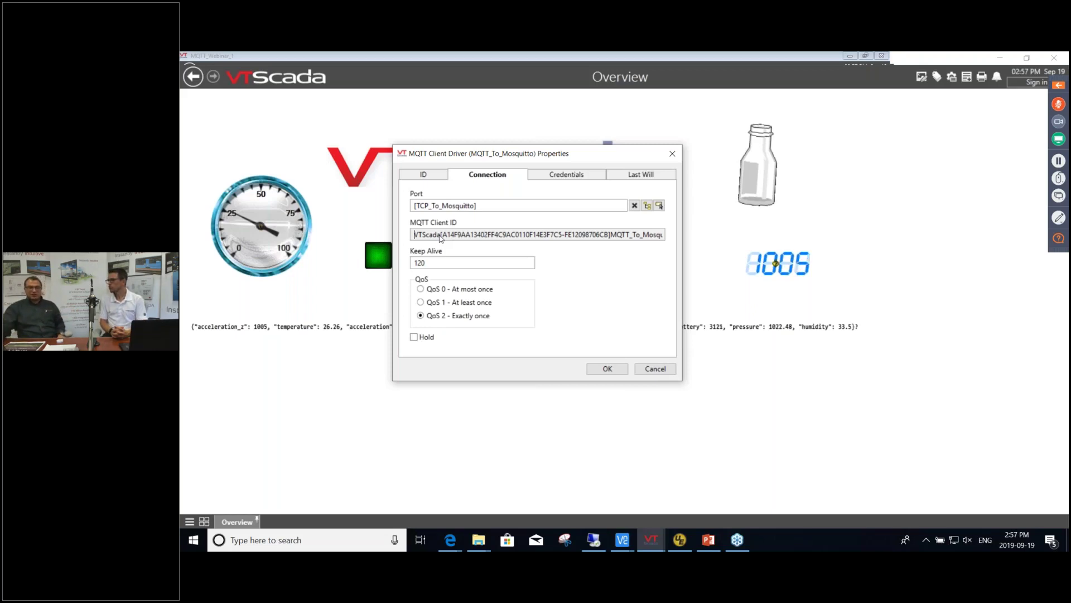
left_click_drag(441, 239, 608, 236)
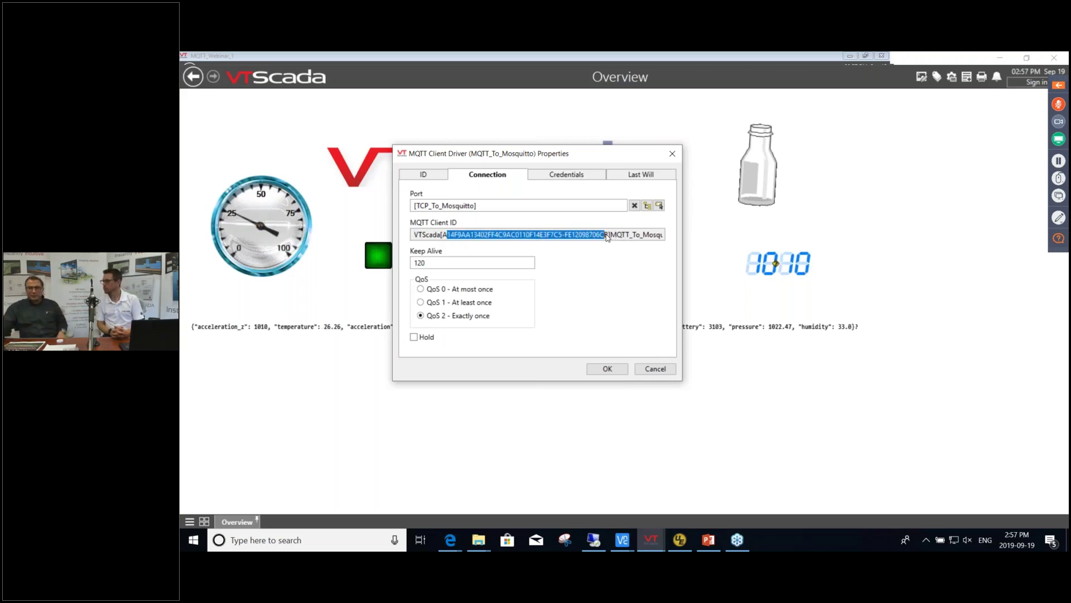
left_click(453, 265)
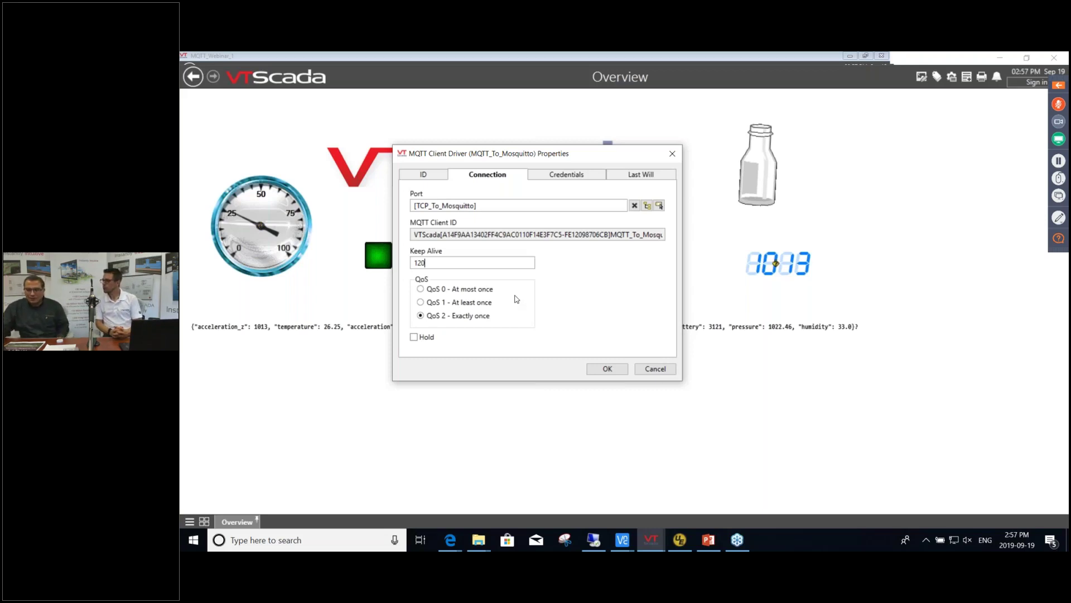
- Review the driver's credentials and Last Will settings, then leave its properties without changes
left_click(565, 177)
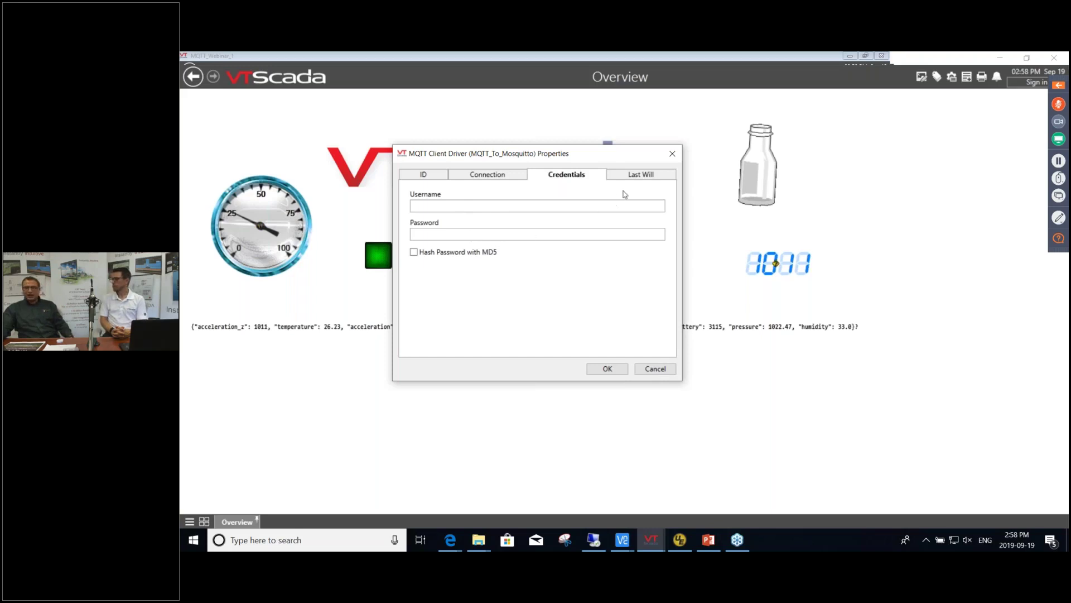
left_click(633, 175)
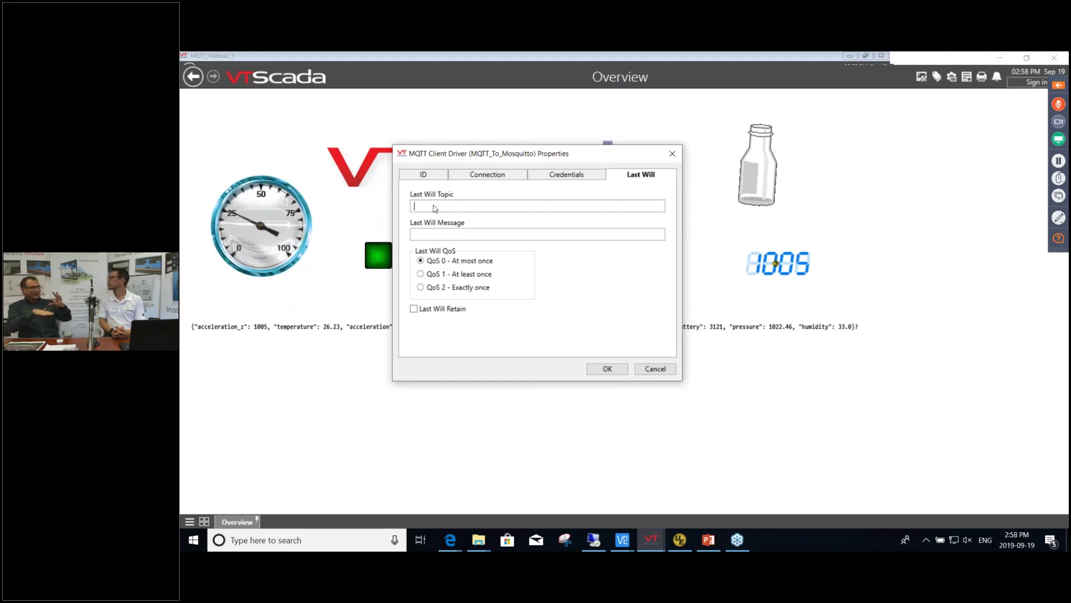
left_click(443, 233)
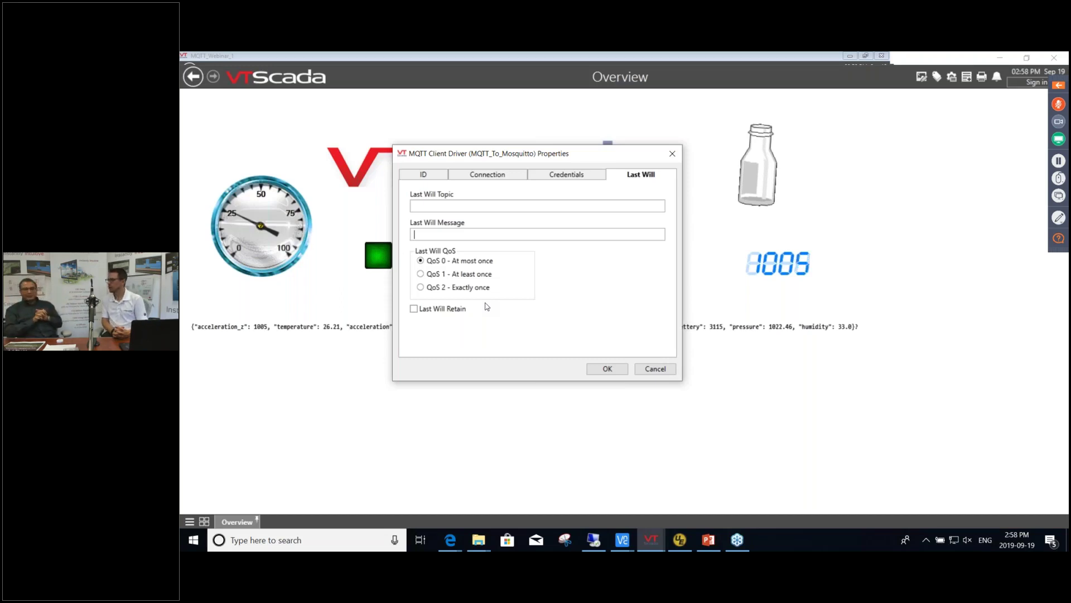
left_click(653, 370)
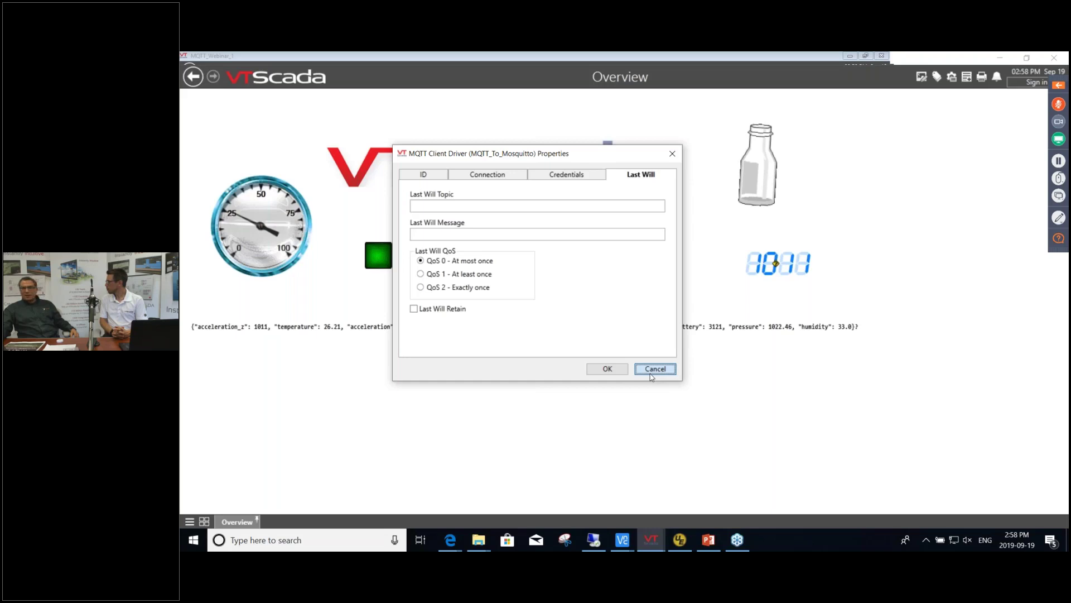
left_click(651, 373)
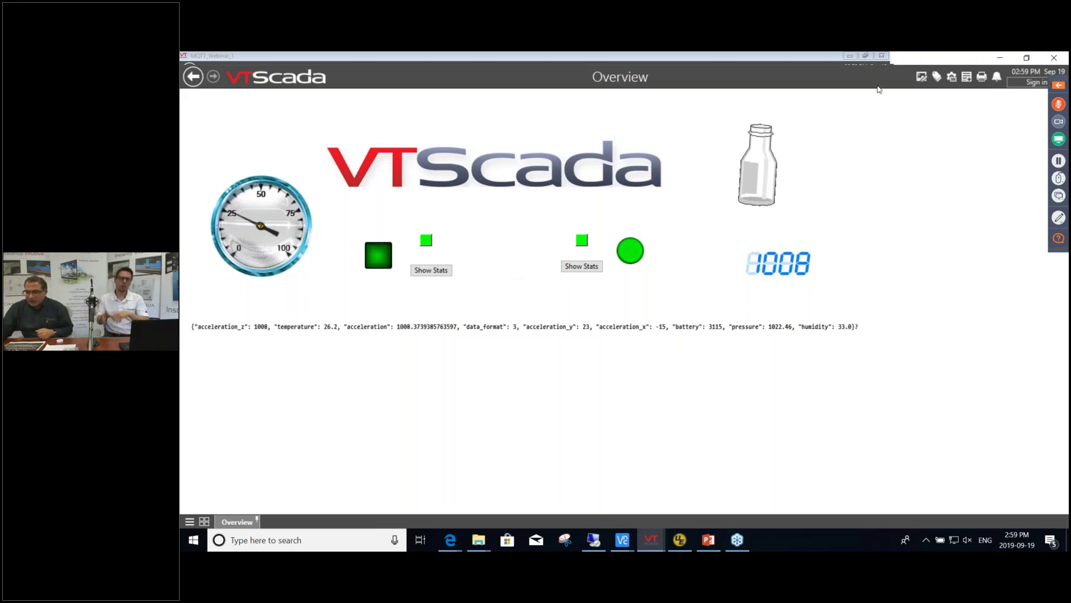
- Create a new standard page titled Page 1 in Idea Studio and add it to the page menu
left_click(922, 78)
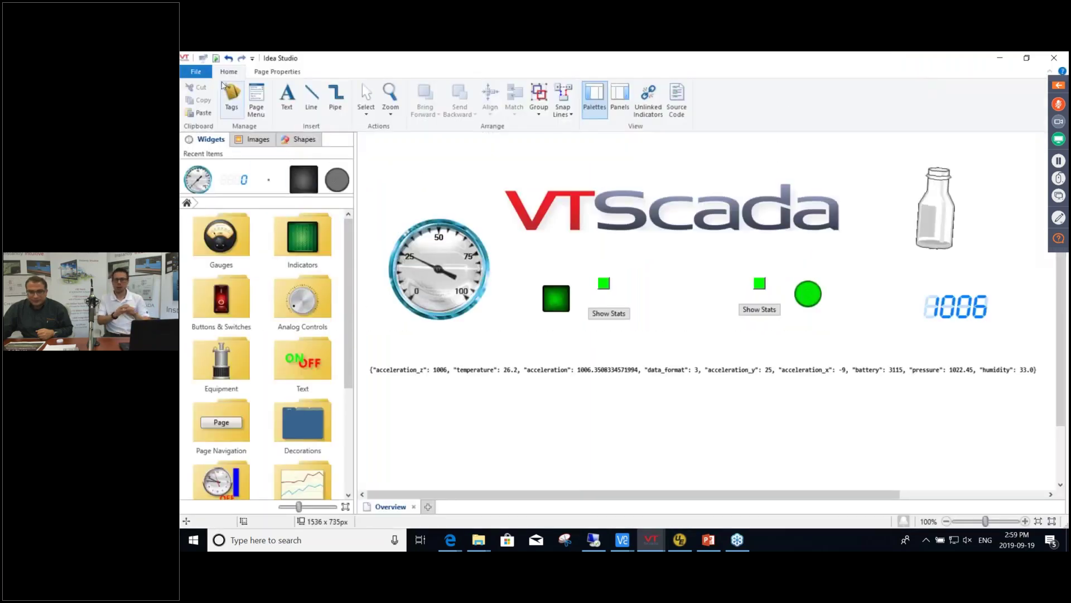
left_click(196, 71)
mouse_move(234, 92)
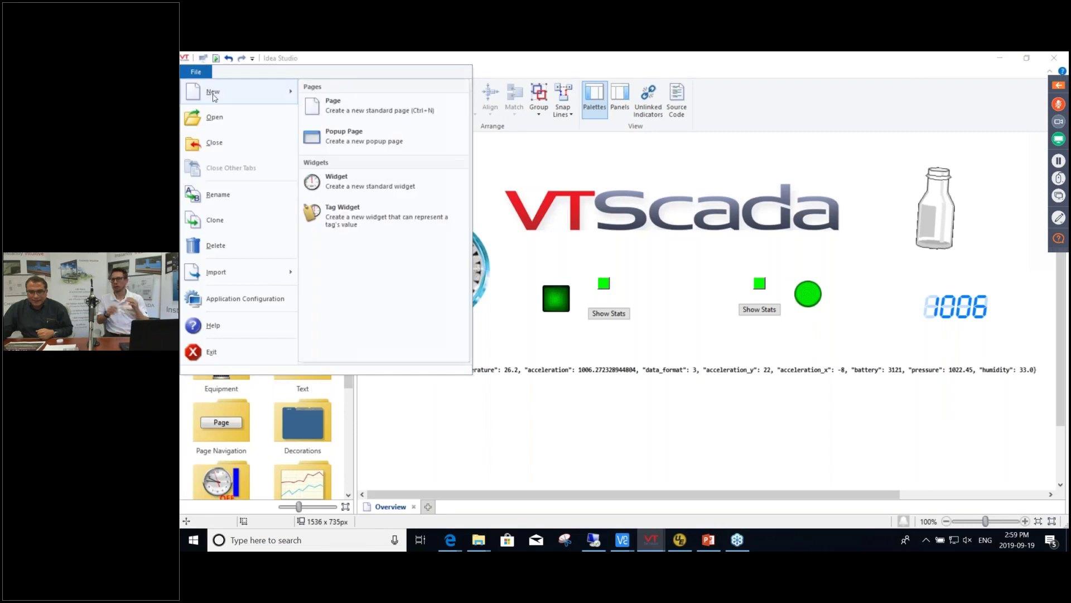
left_click(349, 106)
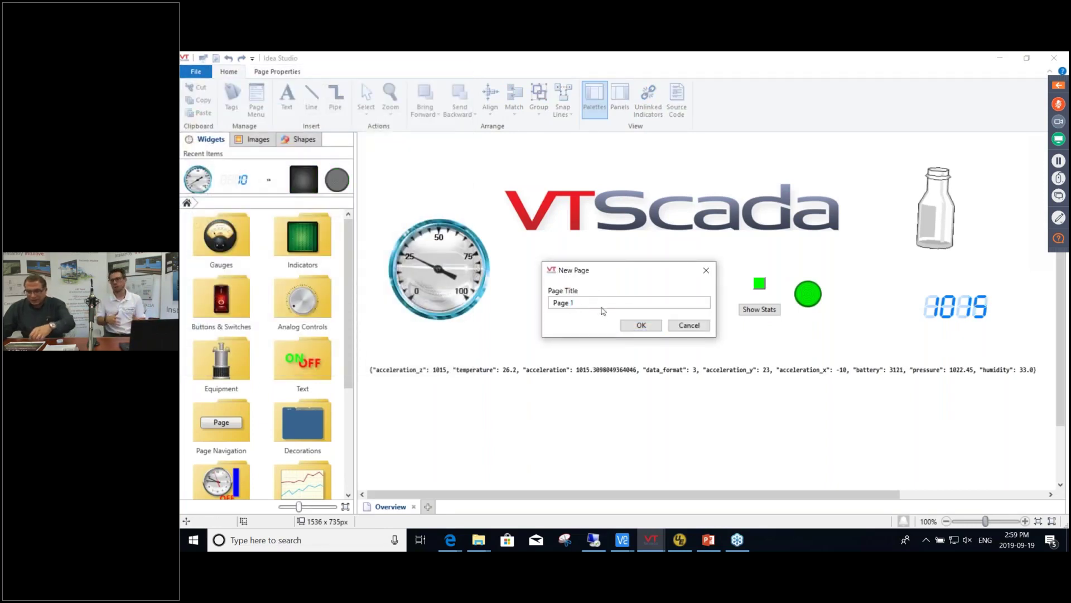
left_click(641, 326)
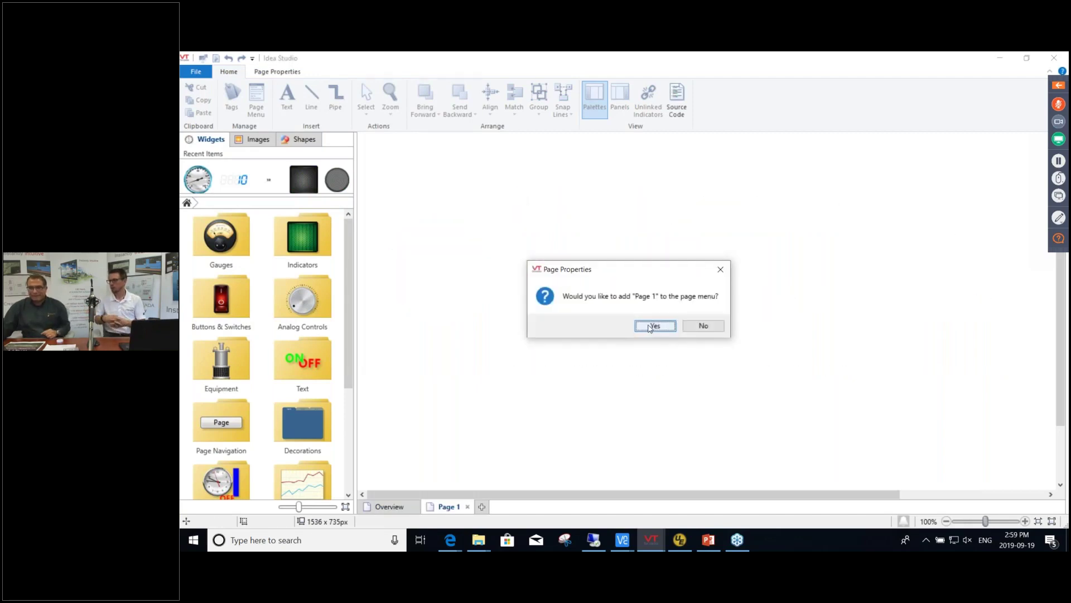
left_click(652, 326)
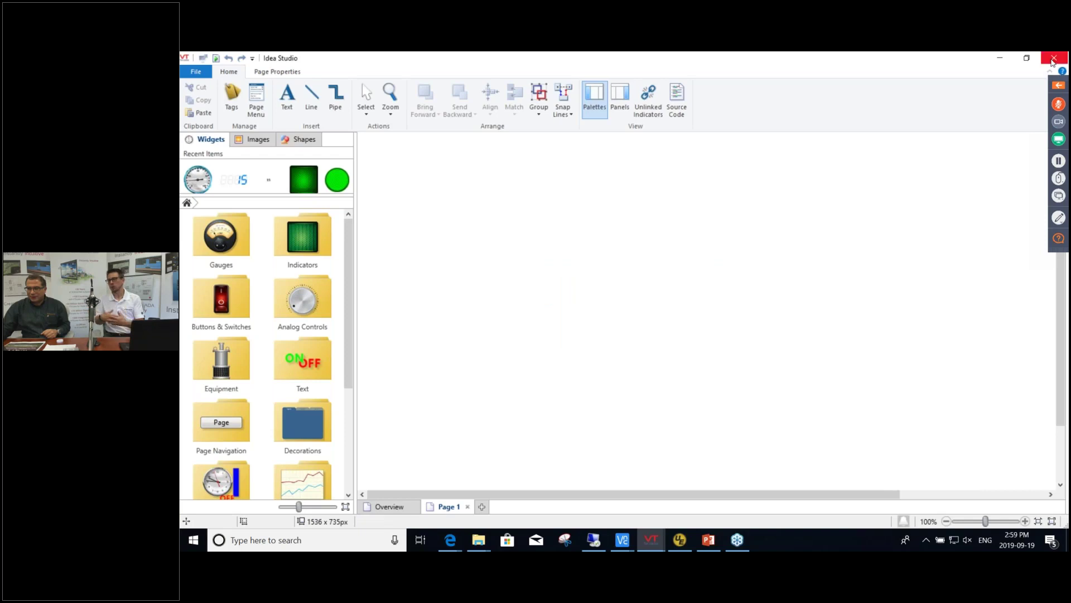
- Close Idea Studio and display the new Page 1 in the running application
left_click(1053, 58)
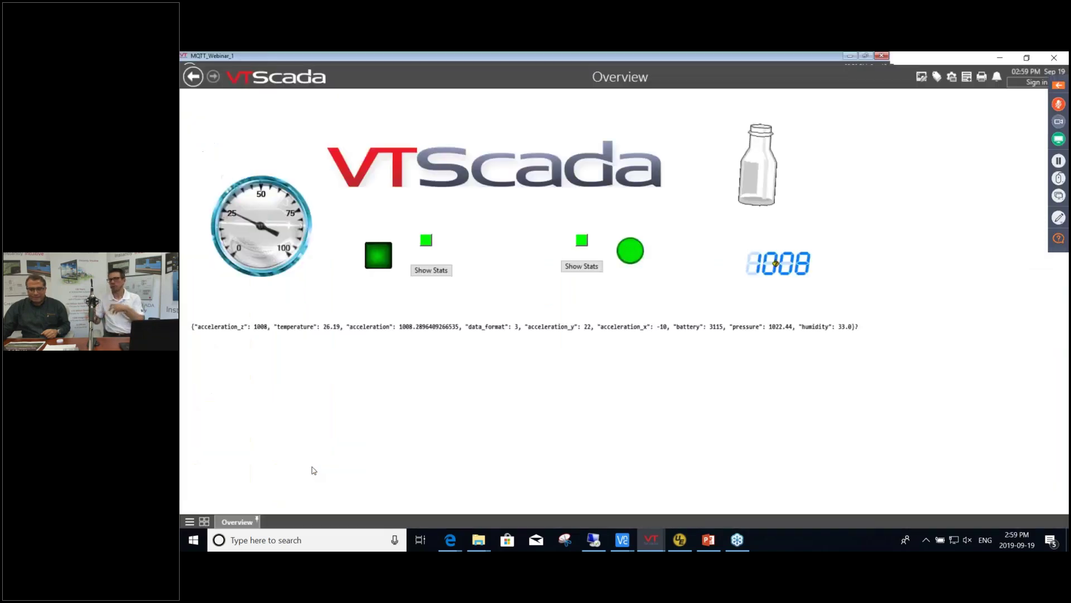
left_click(205, 521)
left_click(566, 447)
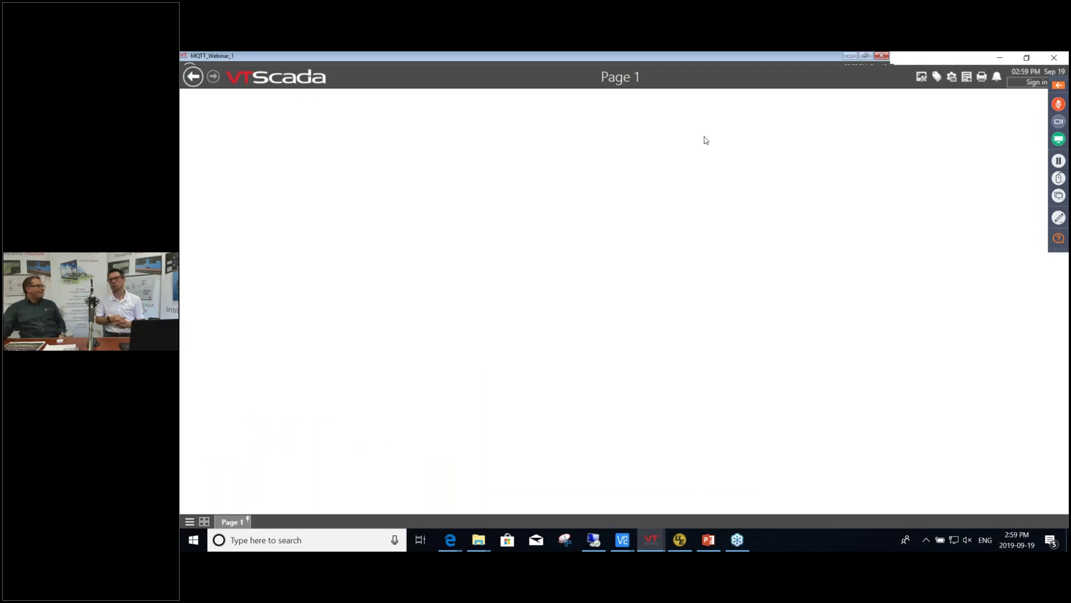
- Start a new MQTT Client Driver tag from the Tag Browser and name it MQTT_1_ToHive
left_click(938, 82)
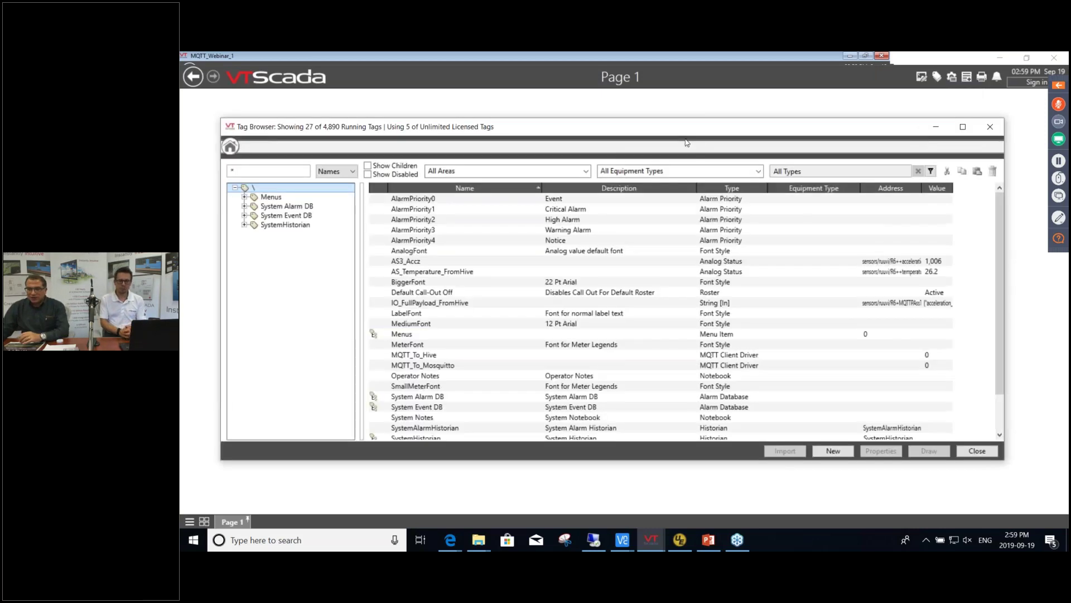
left_click_drag(681, 128, 683, 121)
scroll(665, 362, "down", 1)
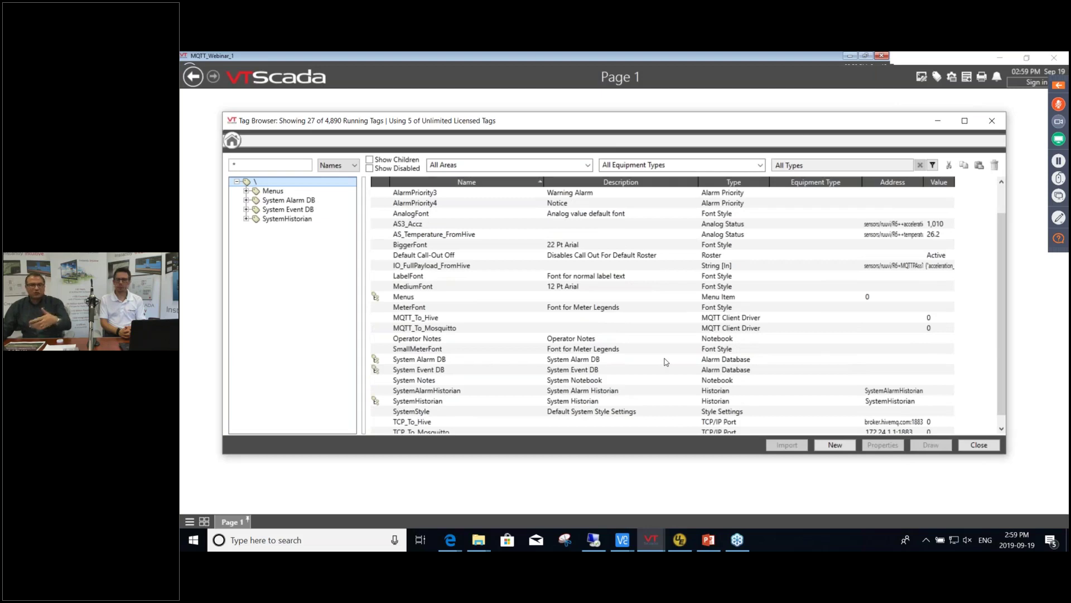
left_click(829, 445)
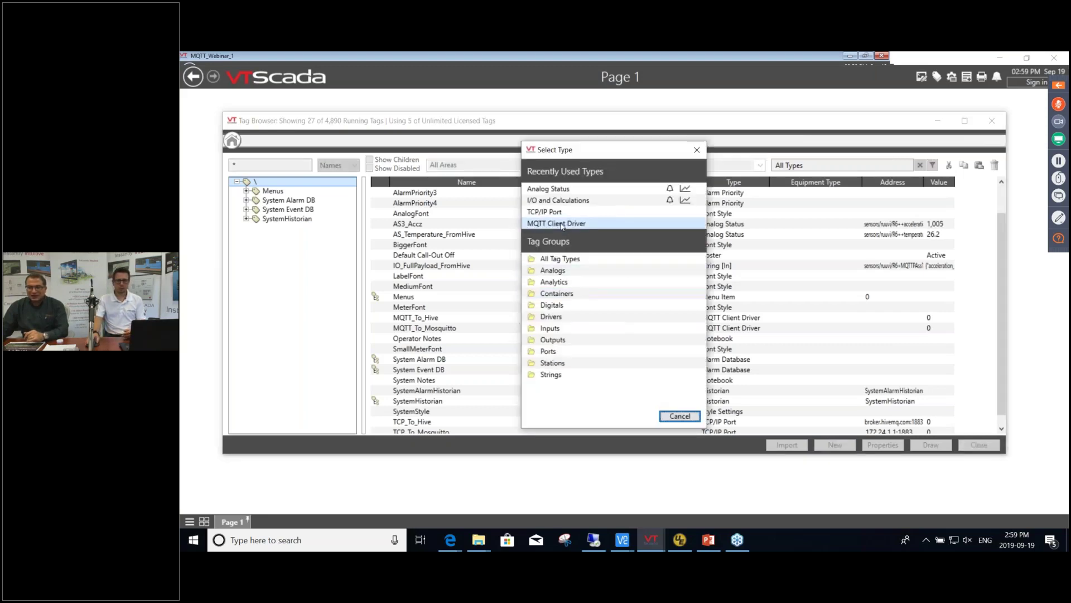
left_click(558, 223)
type("MQT")
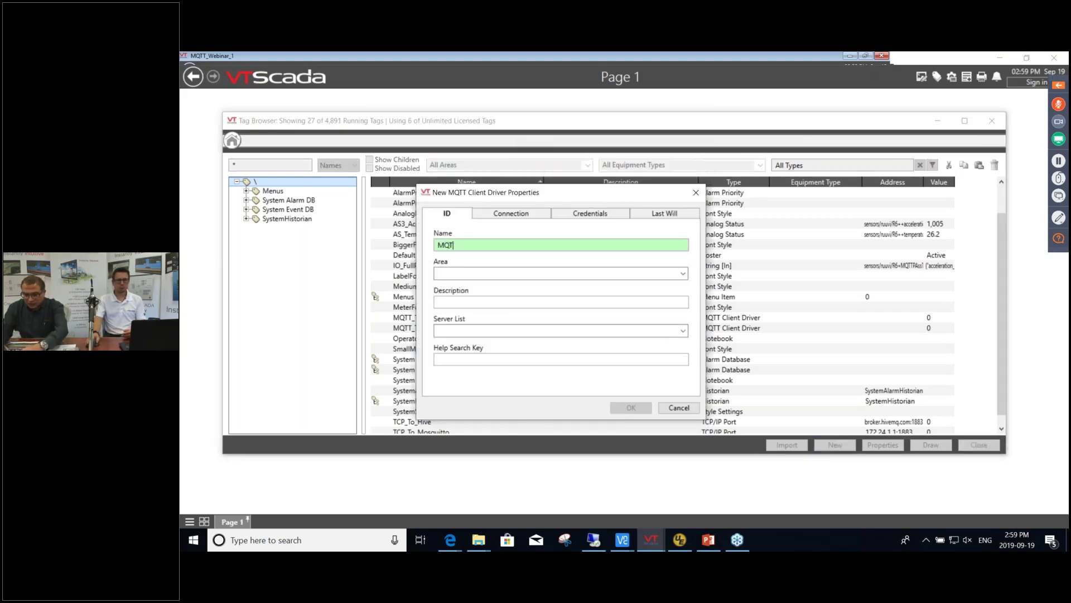
type("T")
type("_")
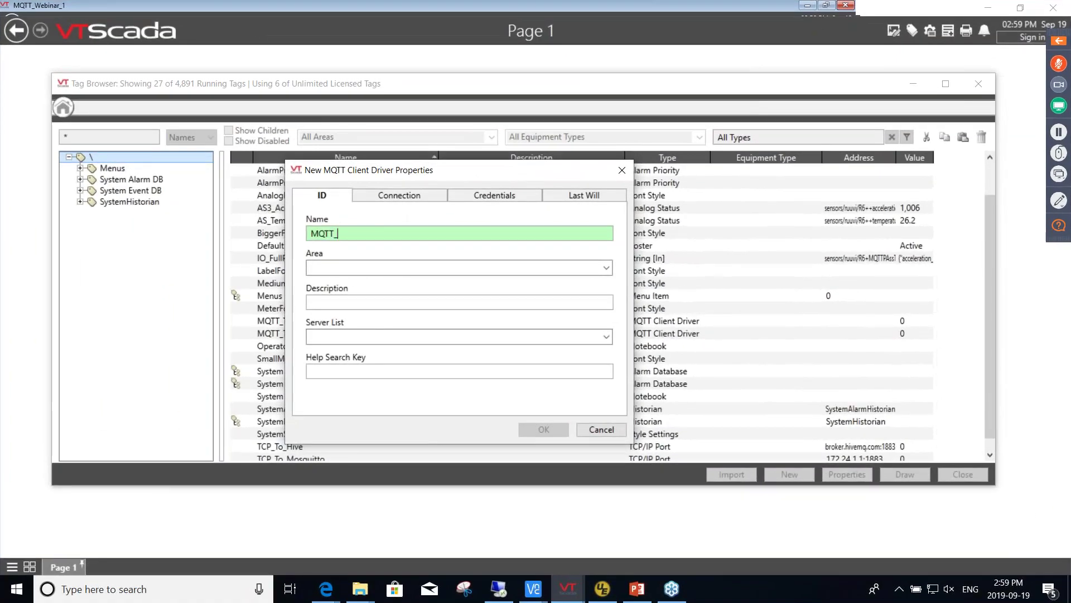
type("1_ToHive")
- From the new driver's port selection, start a new TCP/IP Port tag and name it TCP2_ToHive
left_click(386, 196)
left_click(606, 233)
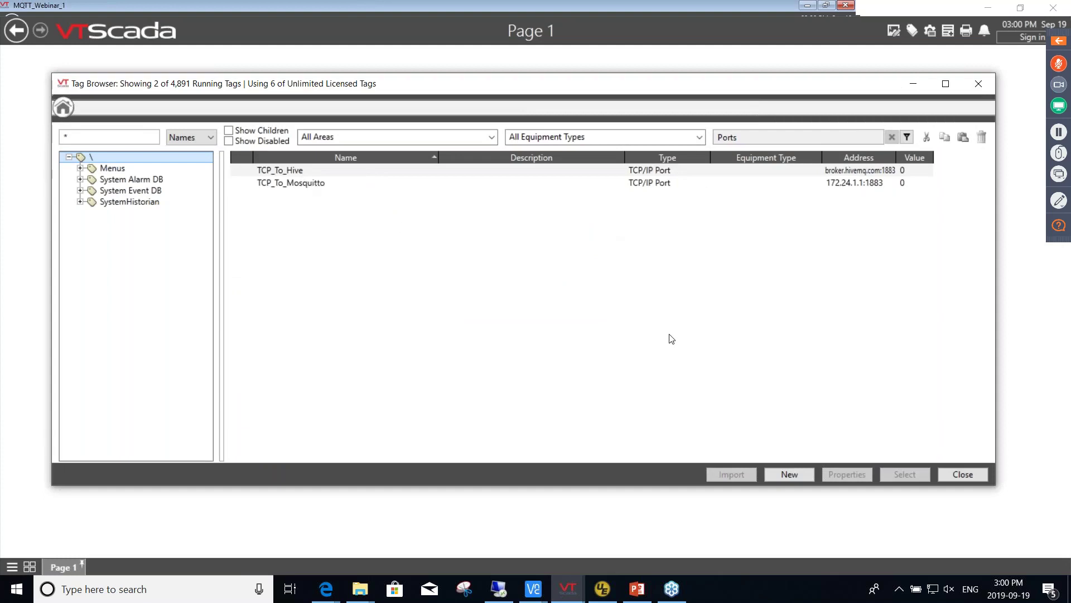
left_click(792, 473)
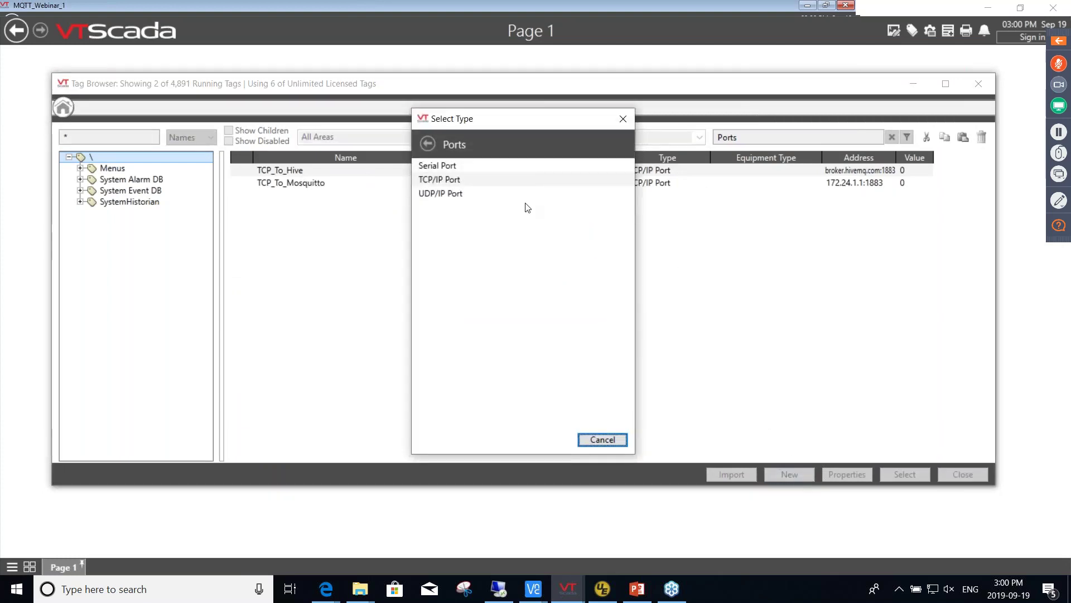
left_click(461, 180)
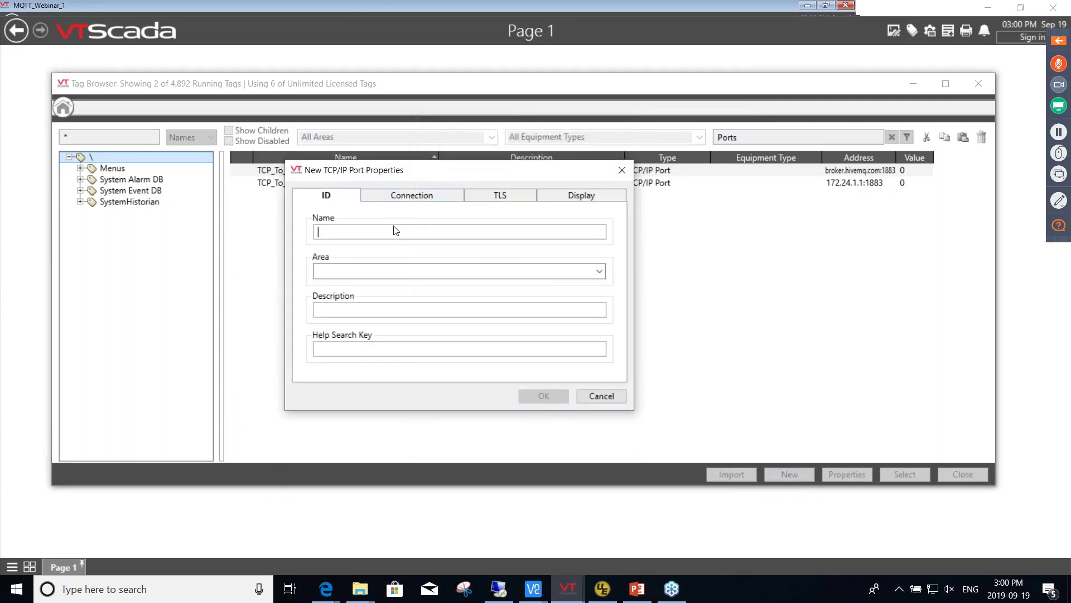
type("TCP2_ToHive")
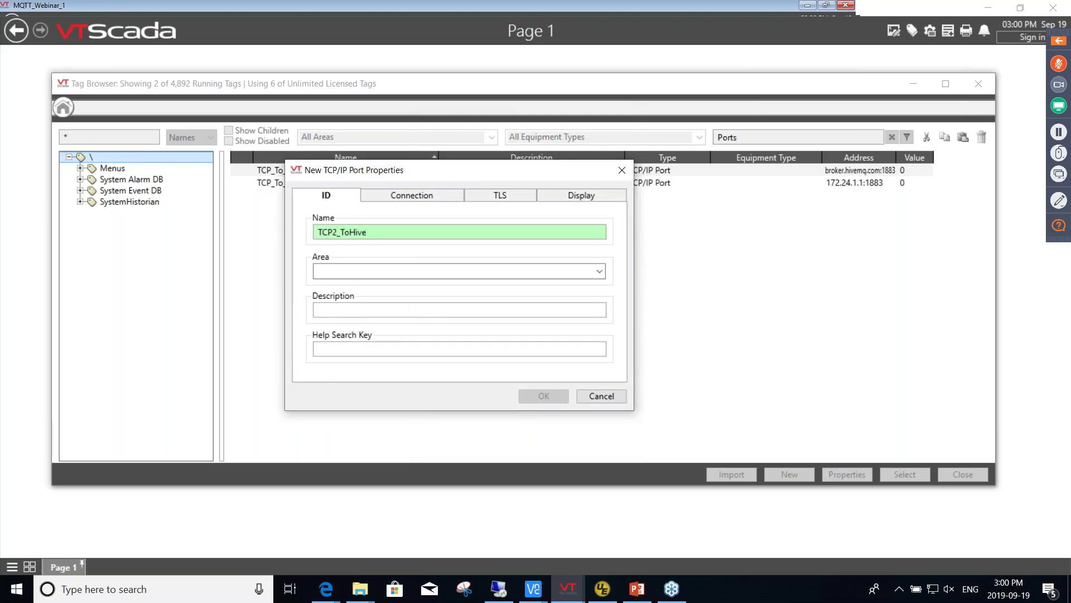
- Set the new port's address to broker.hivemq.com, its port number to 1883 and its disconnect delay to 120 seconds
left_click(407, 200)
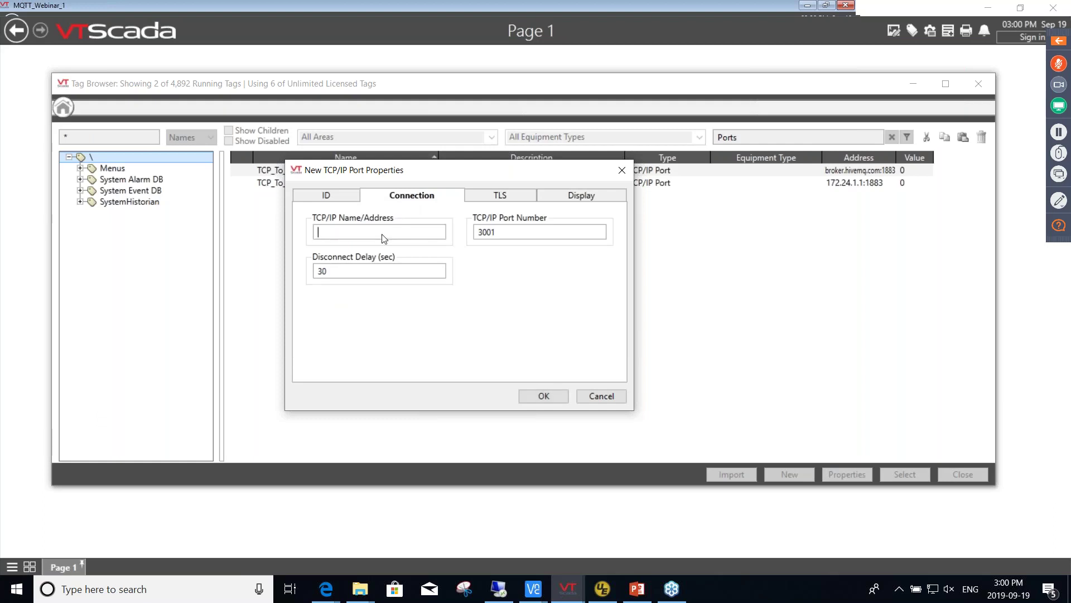
type("b")
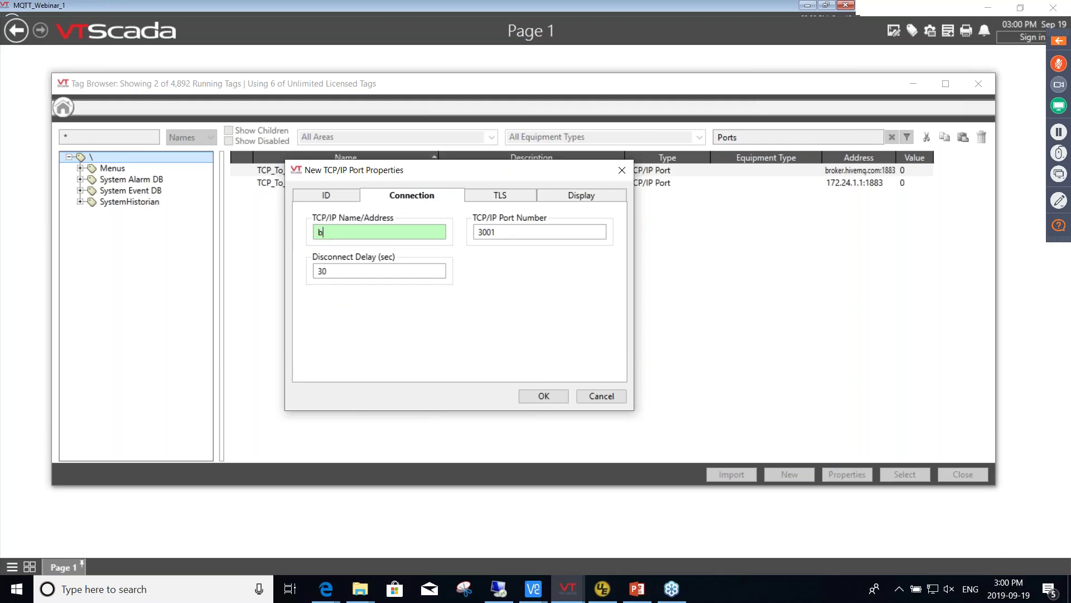
type("roker.hive")
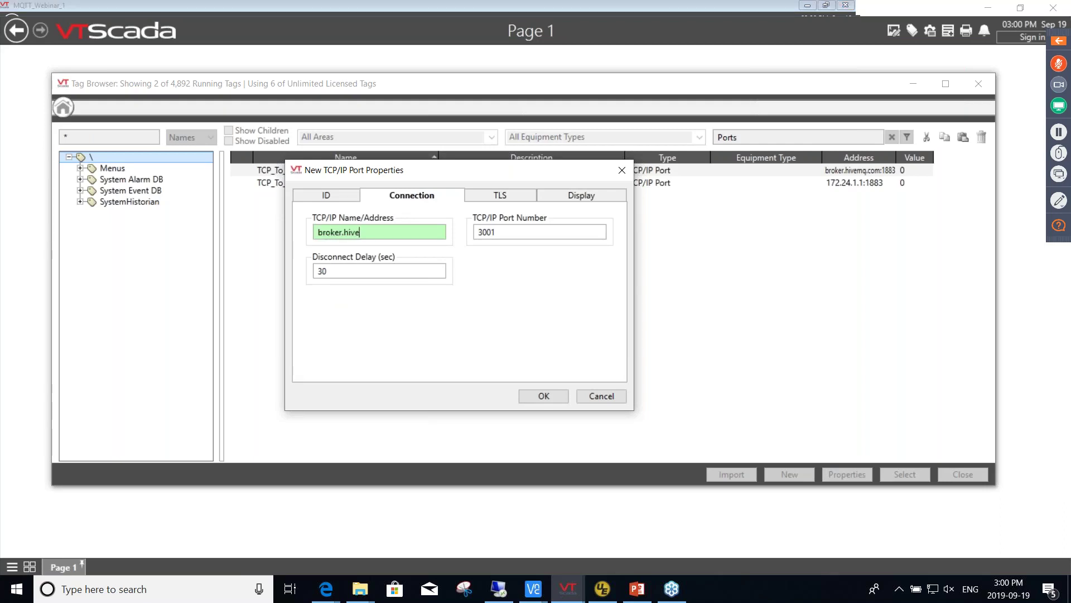
type("mq.com")
double_click(513, 233)
type("1883")
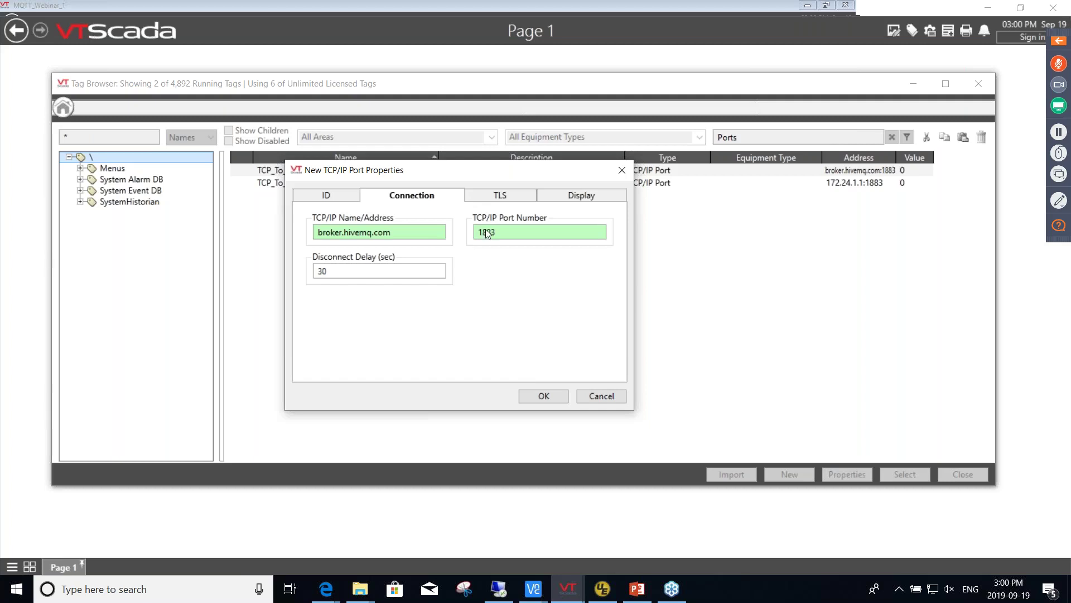
double_click(360, 273)
type("120")
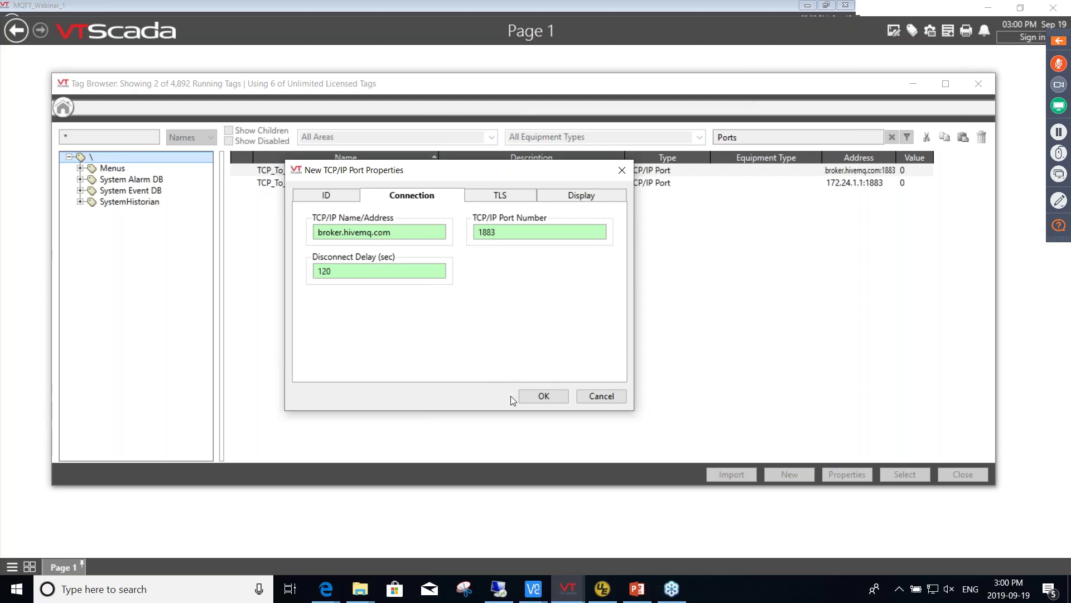
- Save the new TCP2_ToHive port and select it as the MQTT client driver's port
double_click(346, 276)
type("1")
left_click(544, 396)
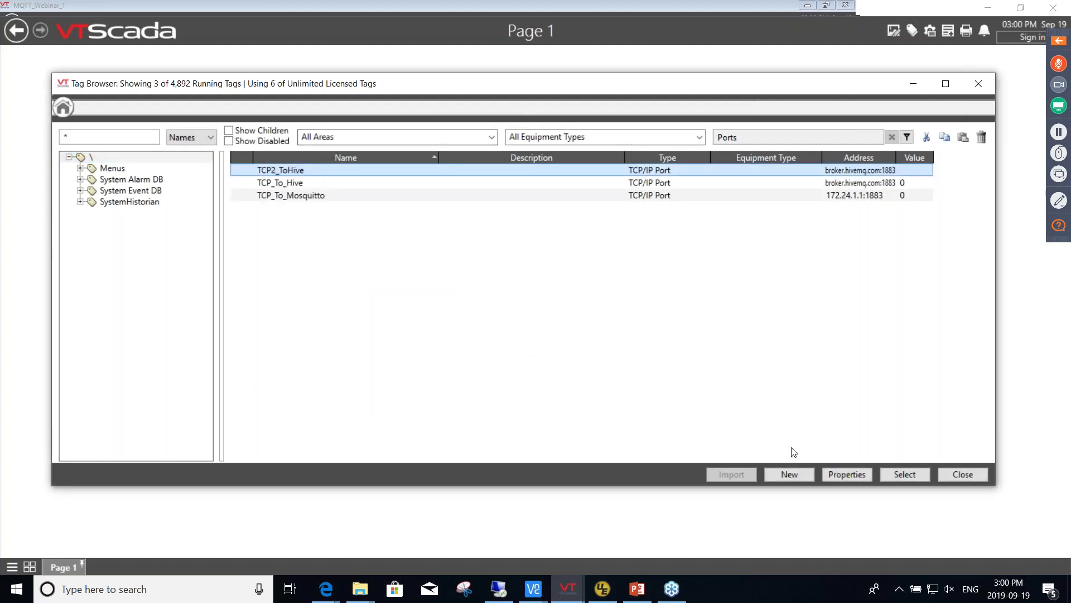
left_click(888, 474)
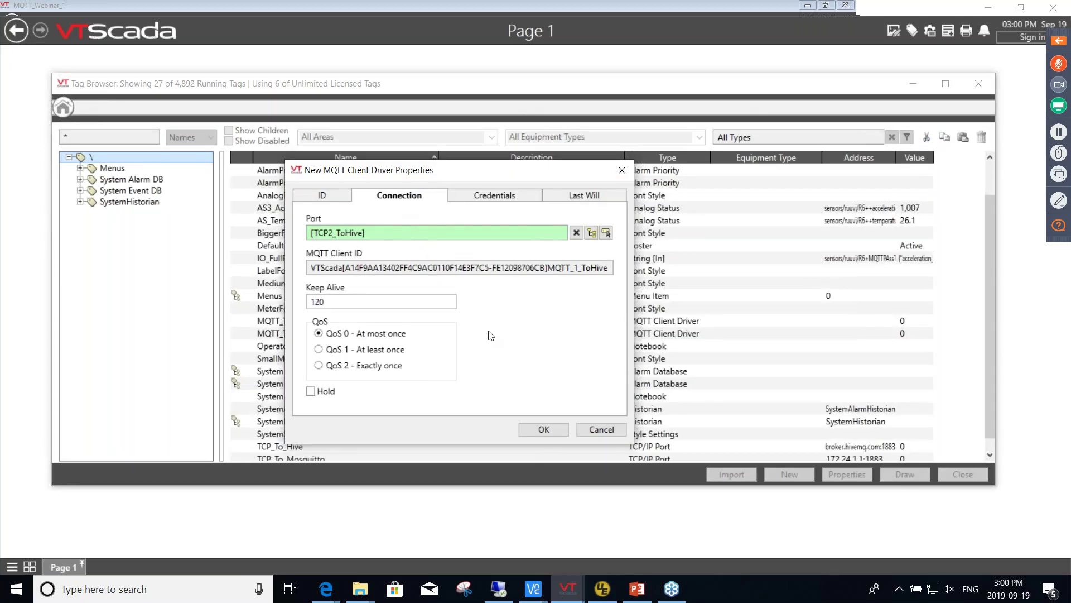
- Set the new MQTT driver's connection quality of service to QoS 2 - Exactly once
left_click(337, 304)
double_click(337, 304)
left_click(316, 366)
left_click(316, 366)
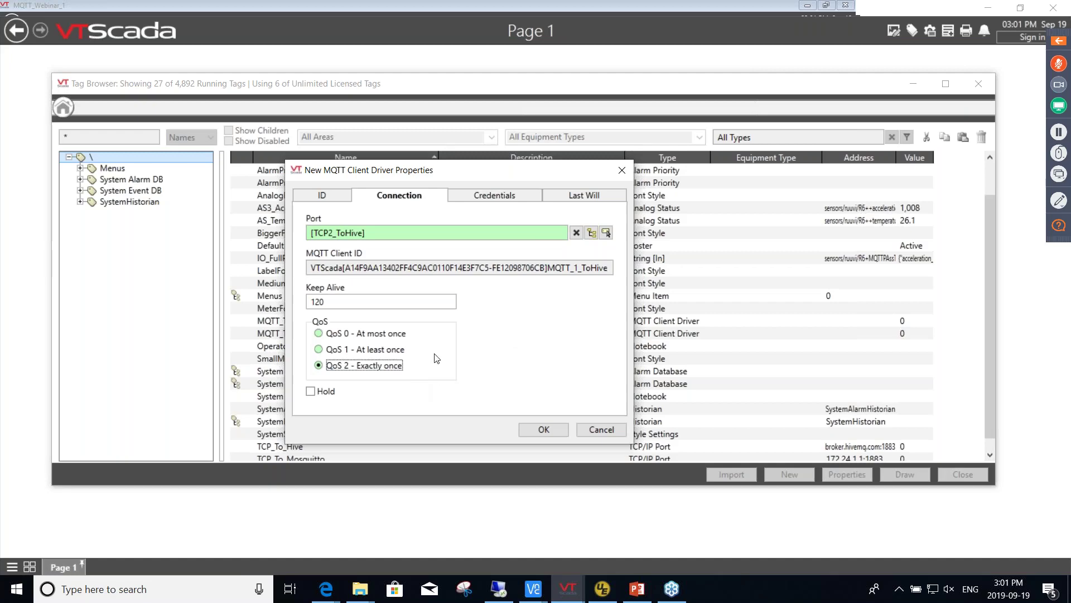
- Leave the driver's credentials empty and set its last will topic to VTScada/Diconnect
left_click(472, 199)
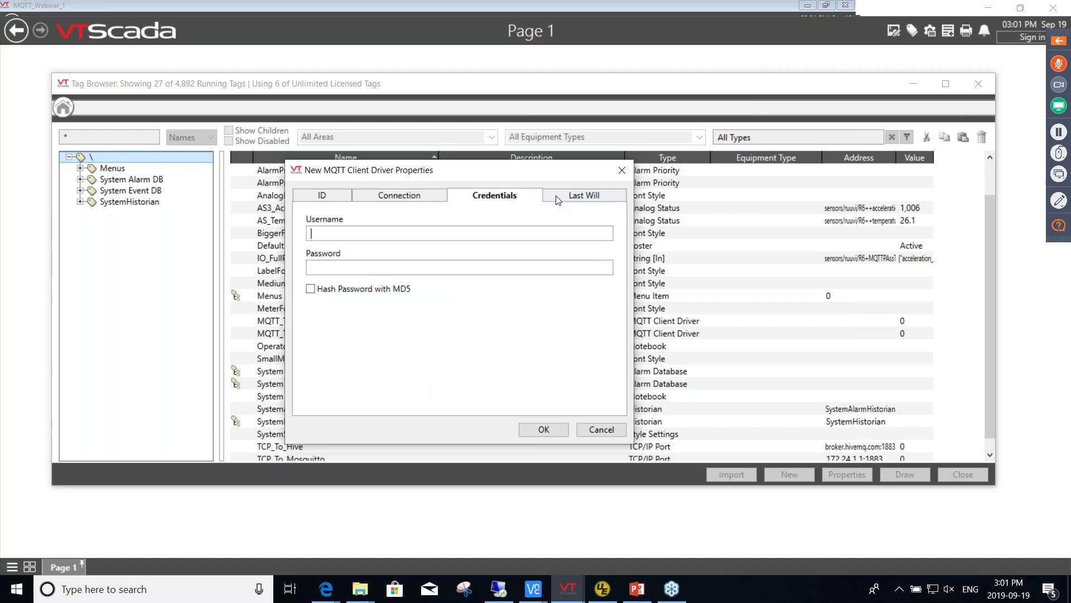
left_click(559, 198)
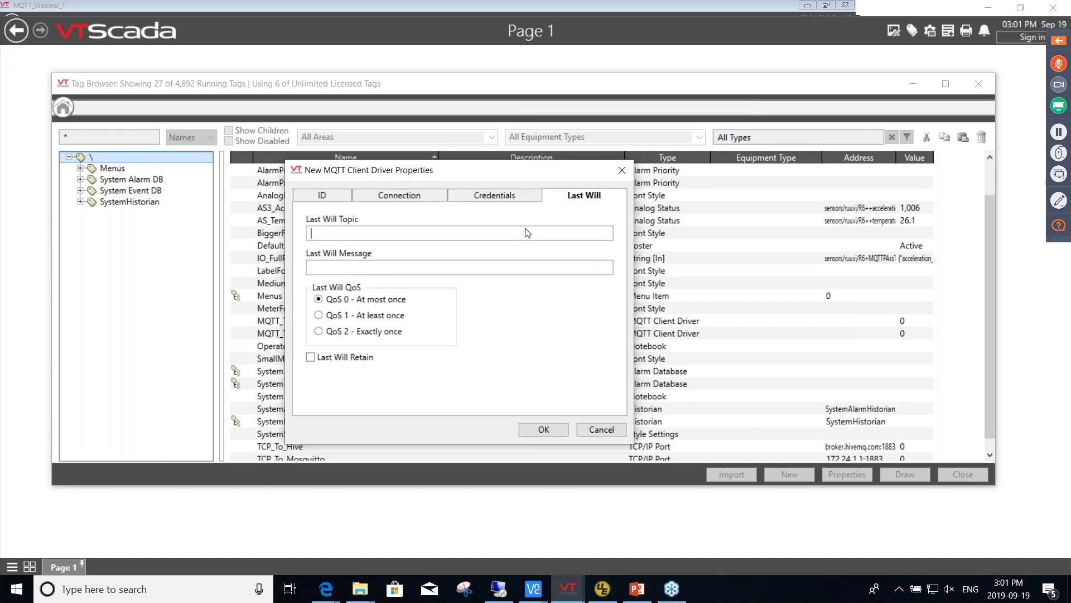
left_click(453, 238)
type("VTScada")
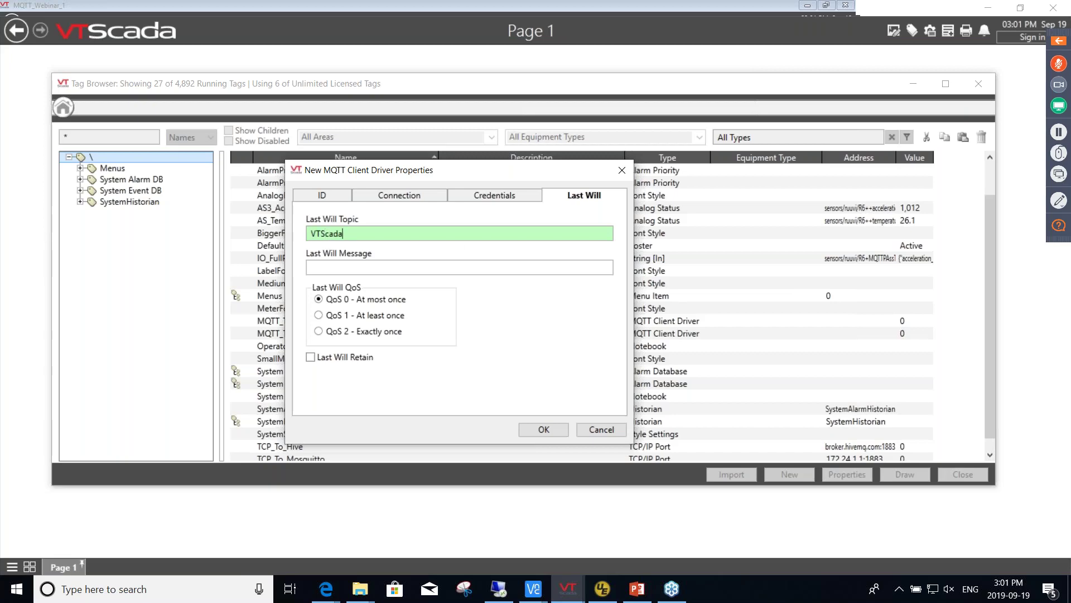
type("D=")
key("BackSpace")
key("BackSpace")
type("/Diconnect")
- Set the last will message to "VTScada driver 2 is disconnected!!!!" with QoS 2 - Exactly once, and save the driver
left_click(413, 269)
type("VTScada")
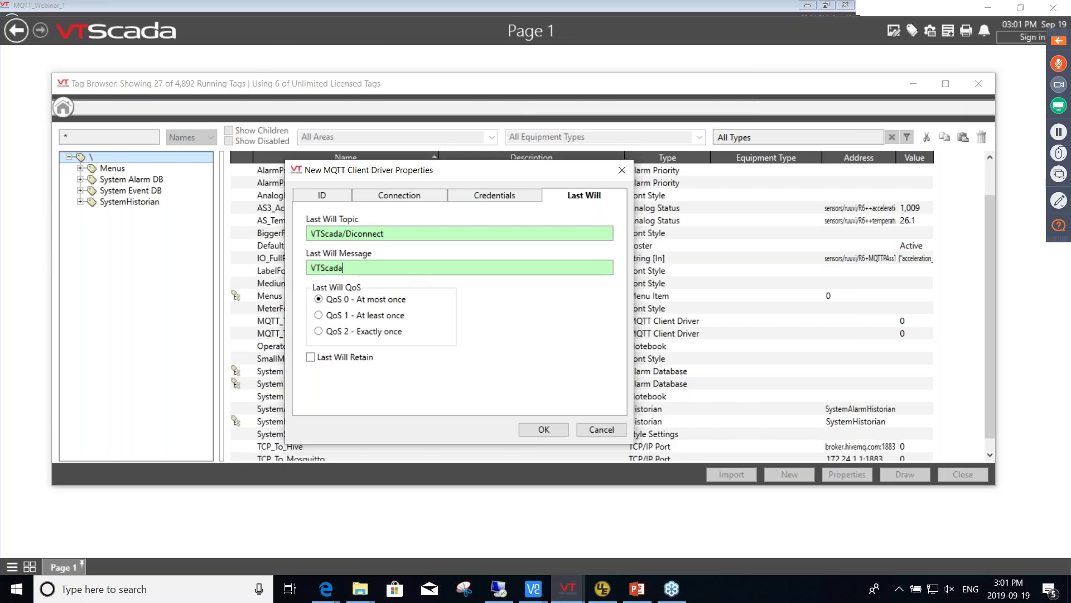
type(" driver 2 is d")
type("isconnected!!!!")
left_click(319, 331)
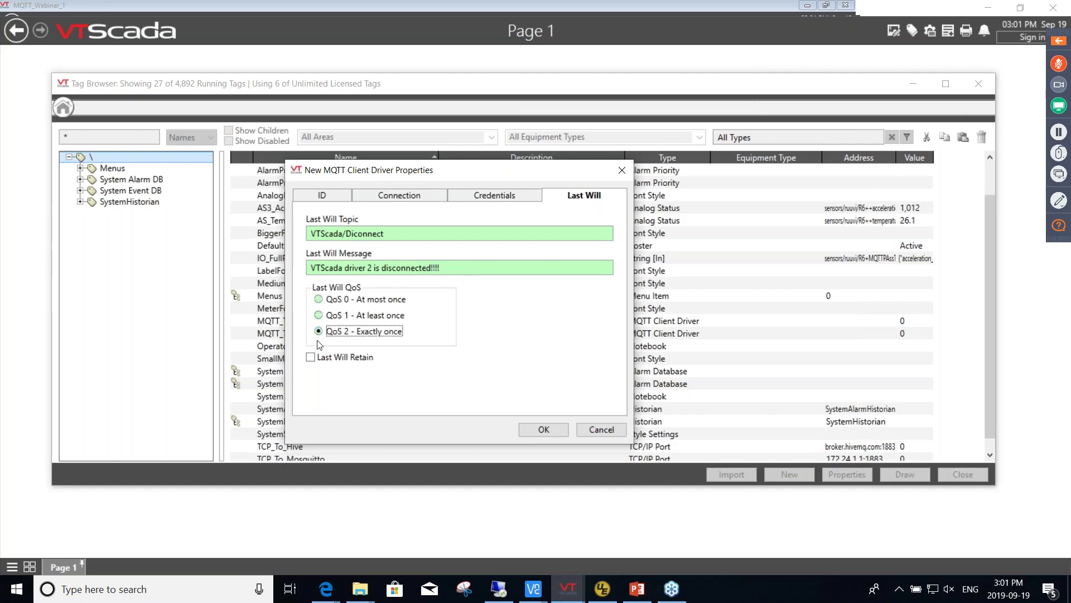
left_click(537, 433)
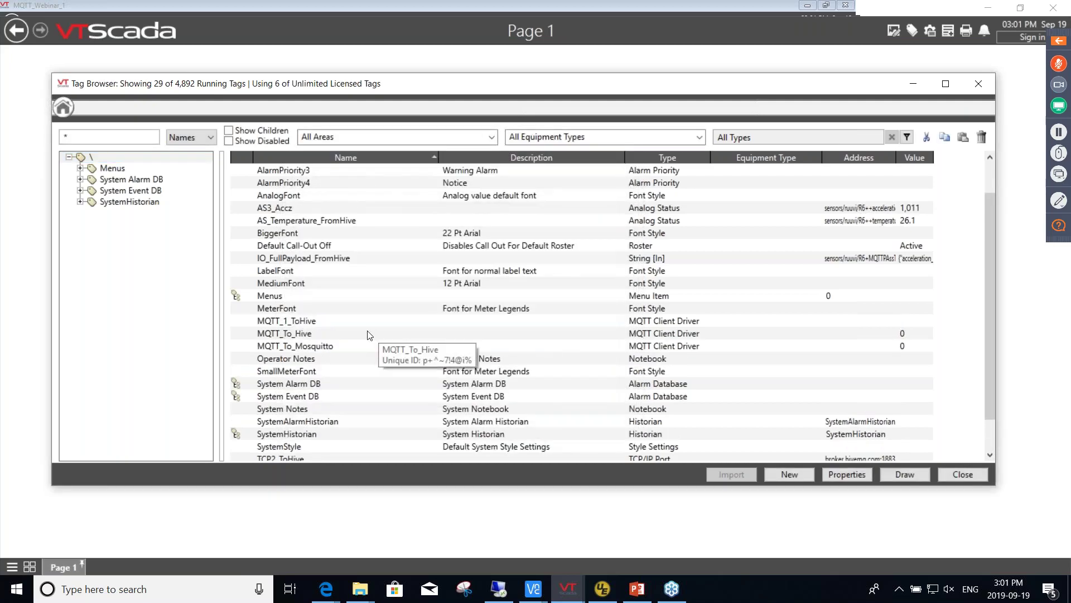
- Draw the MQTT_1_ToHive driver on Page 1 as a small square colour indicator
scroll(371, 338, "down", 1)
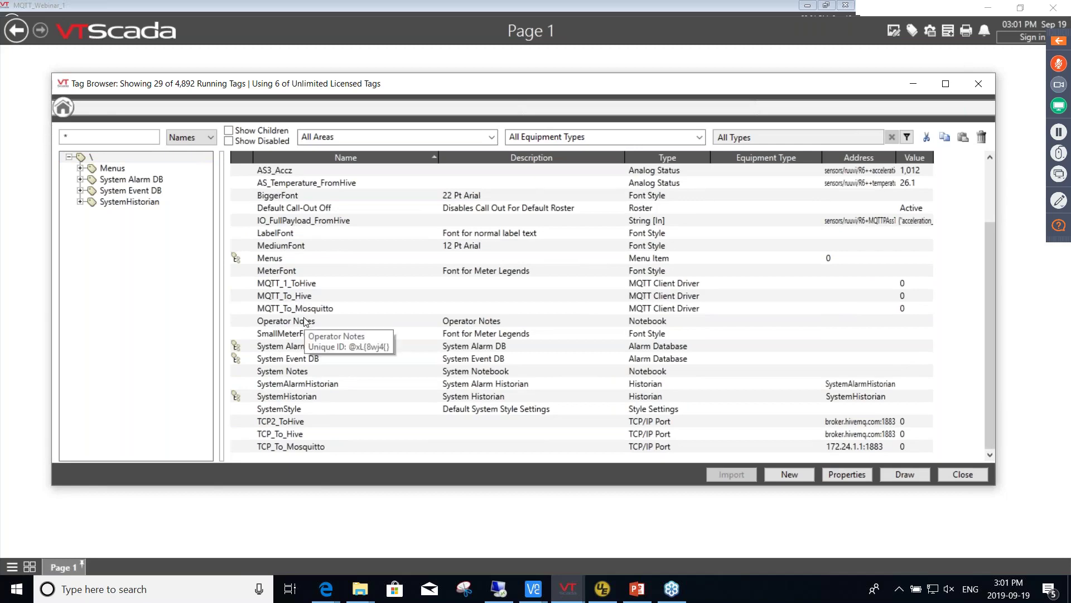
left_click(296, 282)
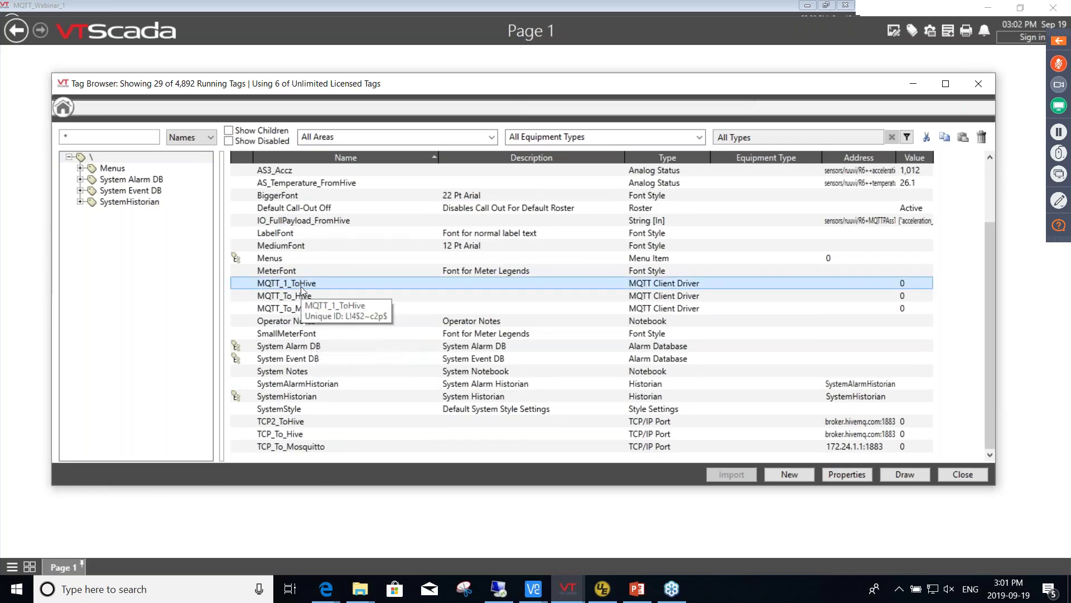
left_click(905, 474)
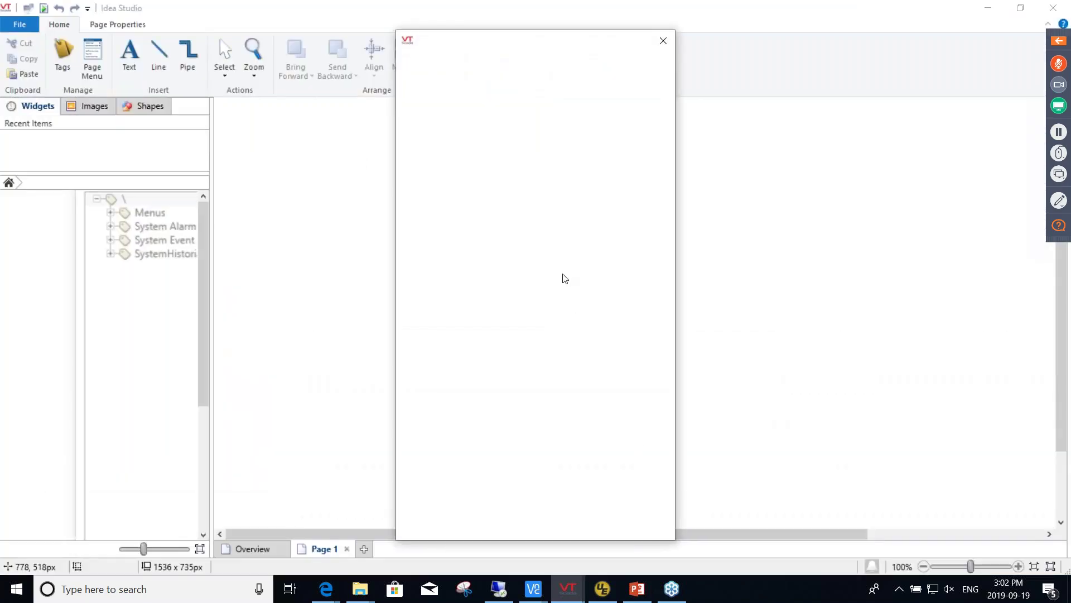
left_click_drag(629, 232, 555, 215)
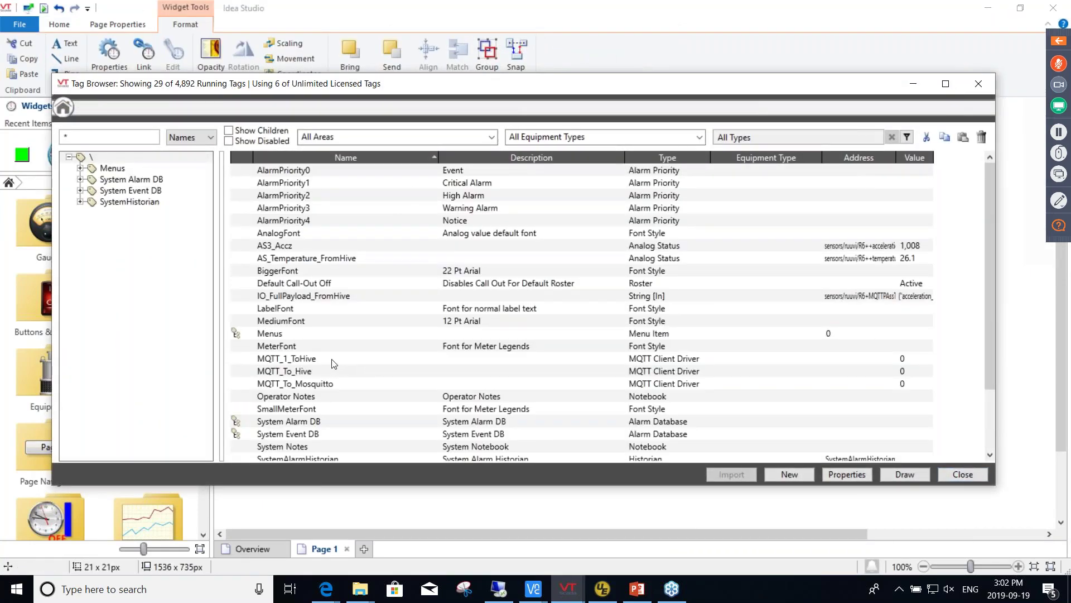
- Draw MQTT_1_ToHive again as a Show Stats button below the indicator, and close the Tag Browser
left_click(353, 360)
left_click(905, 474)
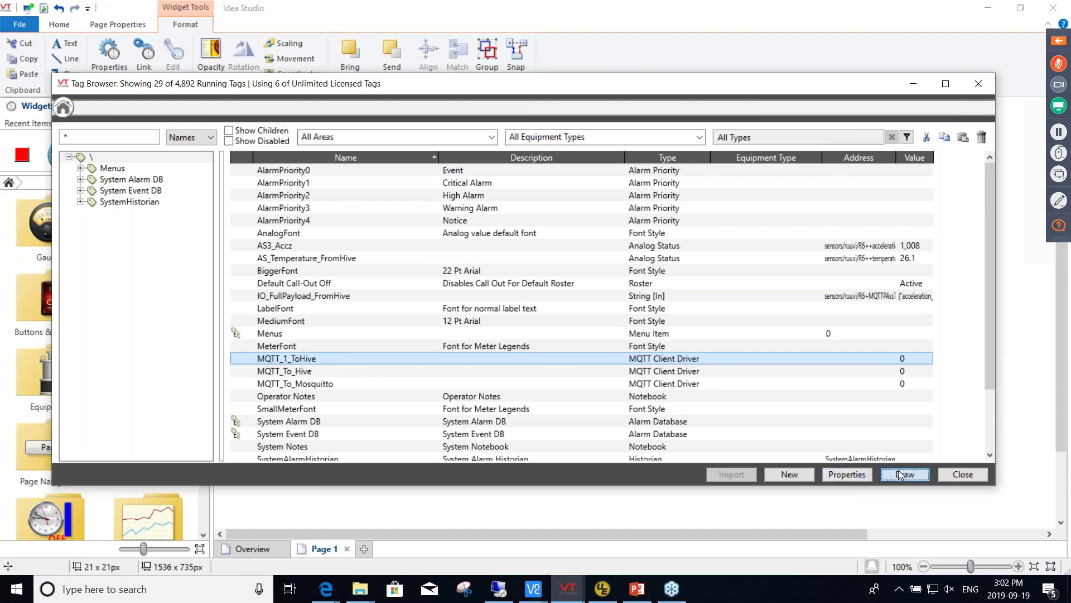
left_click_drag(550, 246, 411, 229)
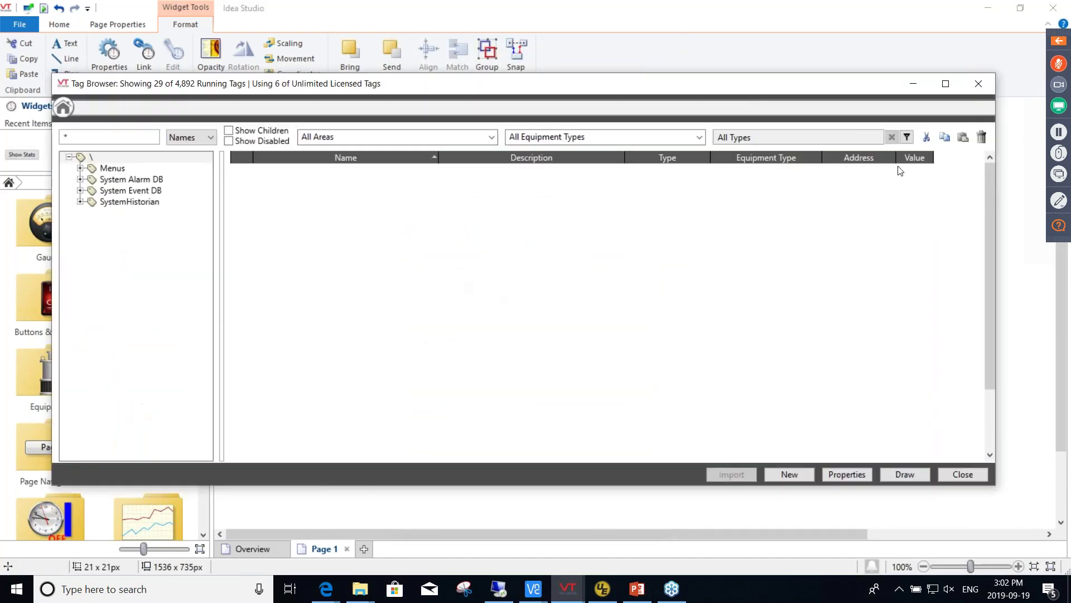
left_click(979, 83)
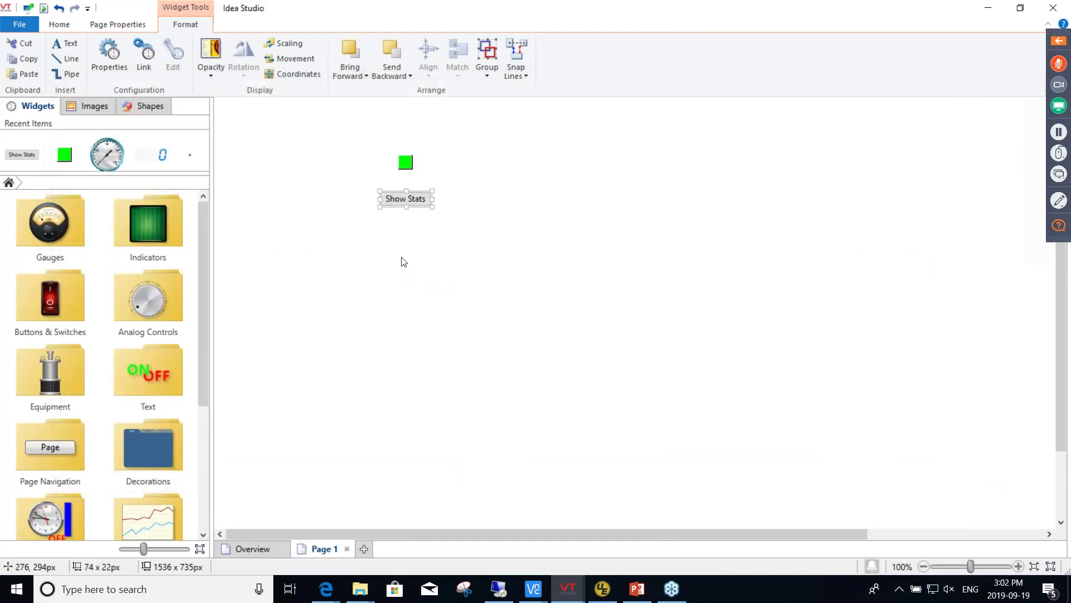
- Return to the running Page 1 and check the communication statistics of the MQTT_1_ToHive driver
left_click(507, 280)
left_click(1049, 9)
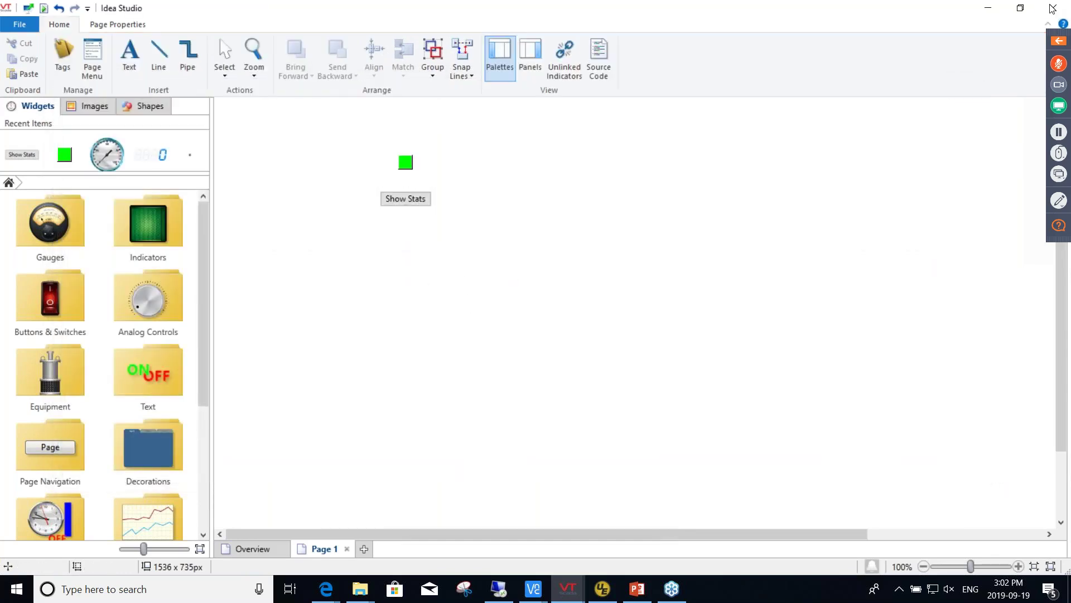
left_click(192, 147)
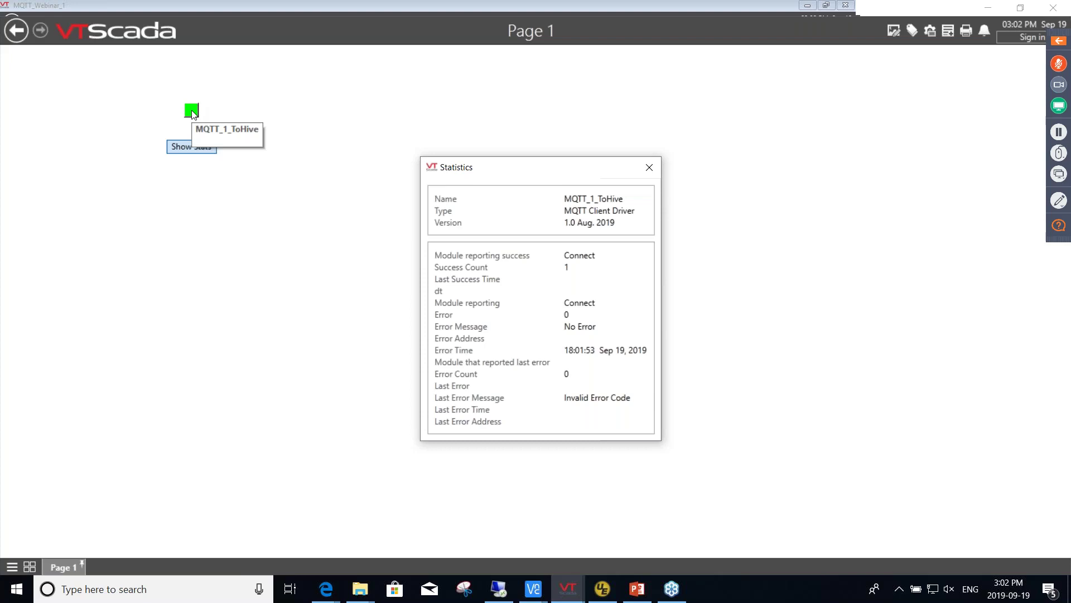
left_click(651, 171)
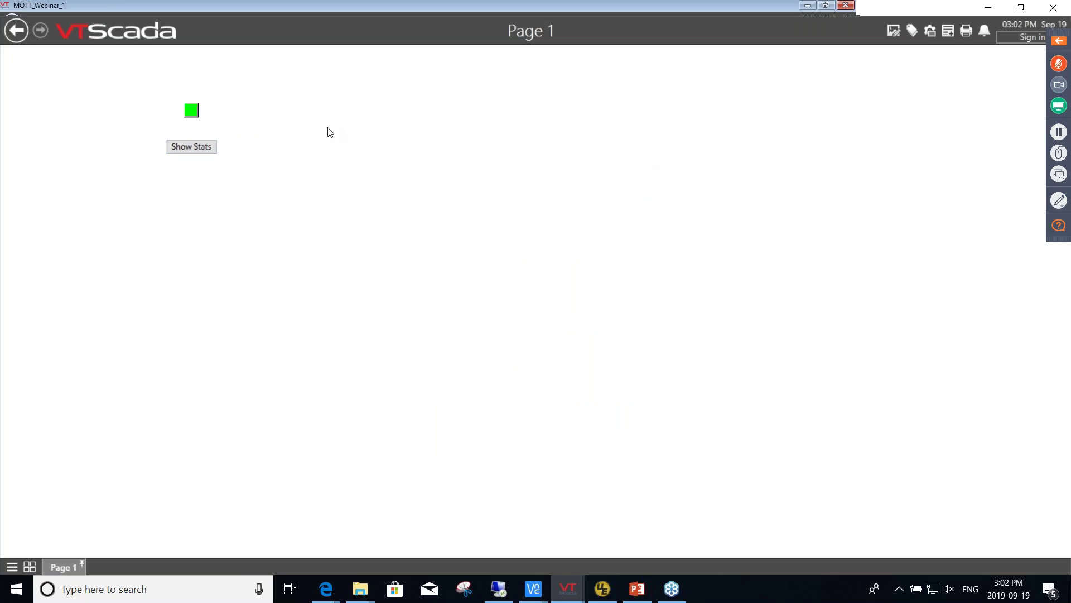
- Start a new I/O and Calculations tag from the Tag Browser and name it FulDataFromHive_2
left_click(916, 34)
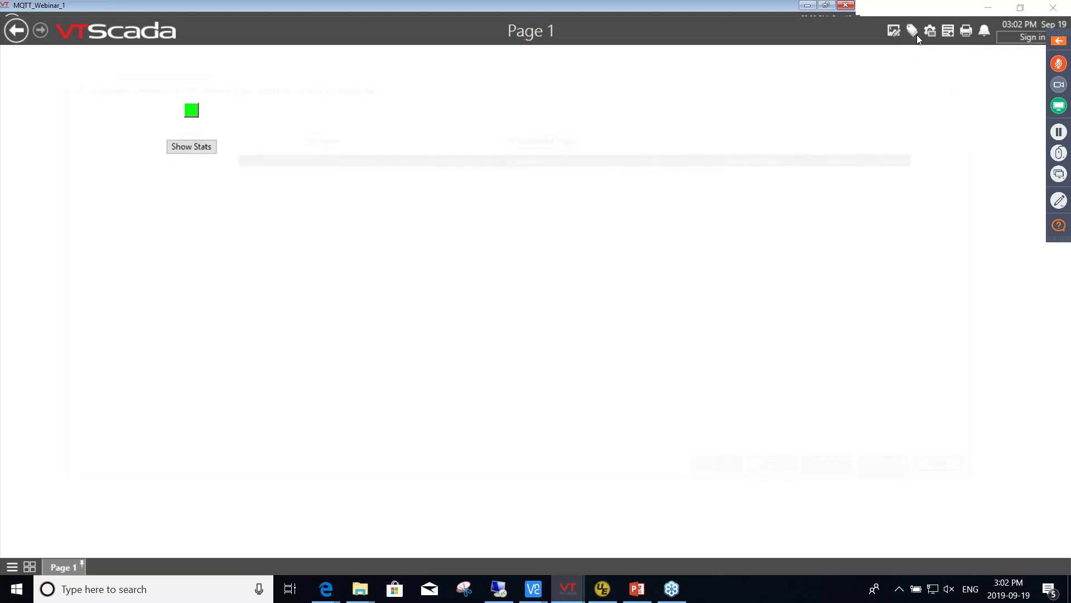
scroll(426, 324, "down", 2)
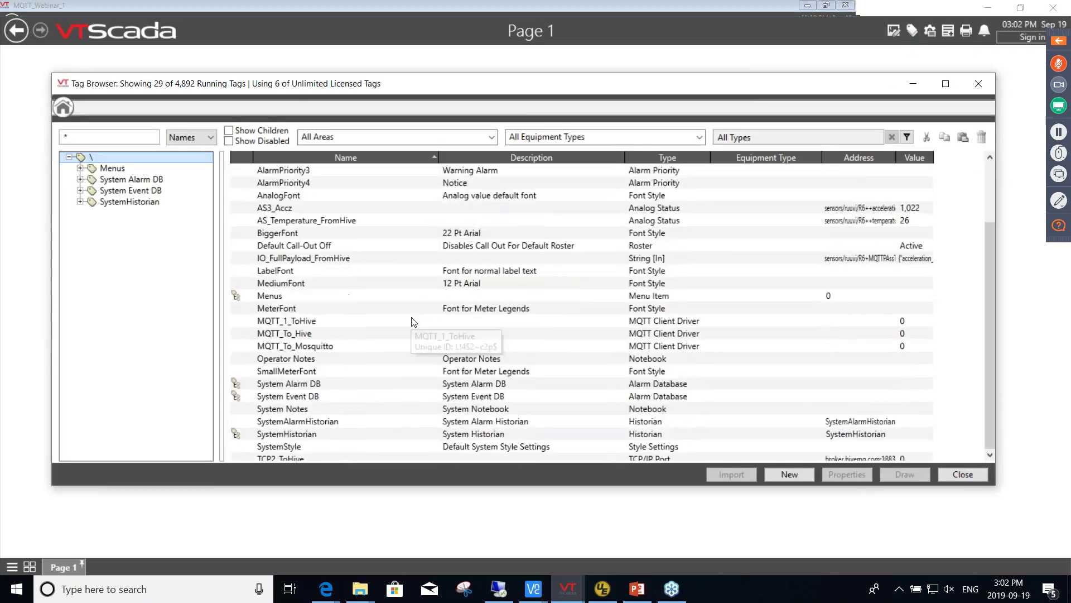
scroll(378, 291, "up", 2)
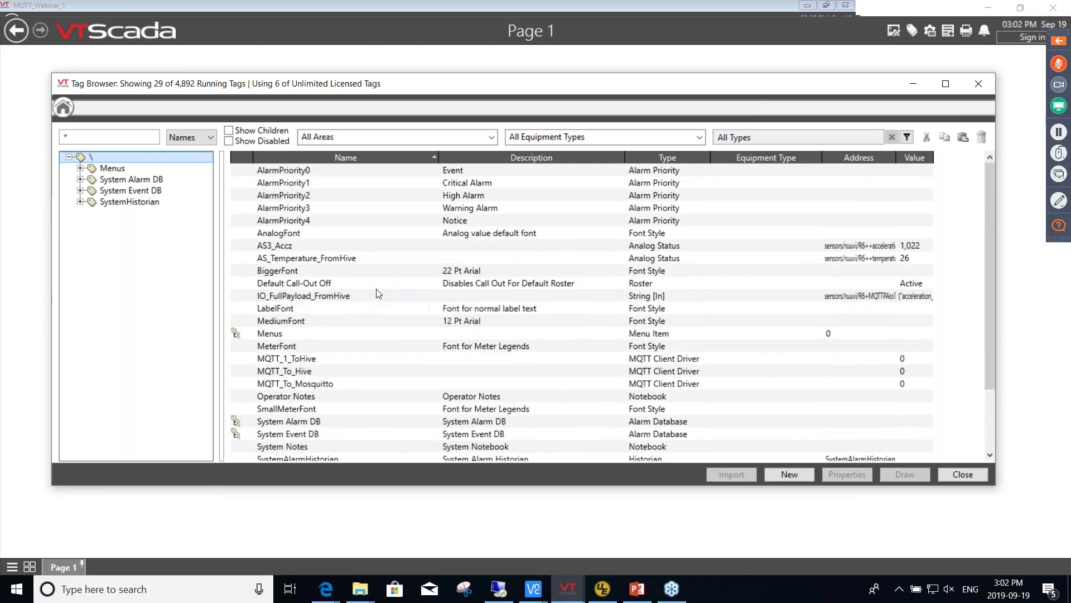
left_click(785, 475)
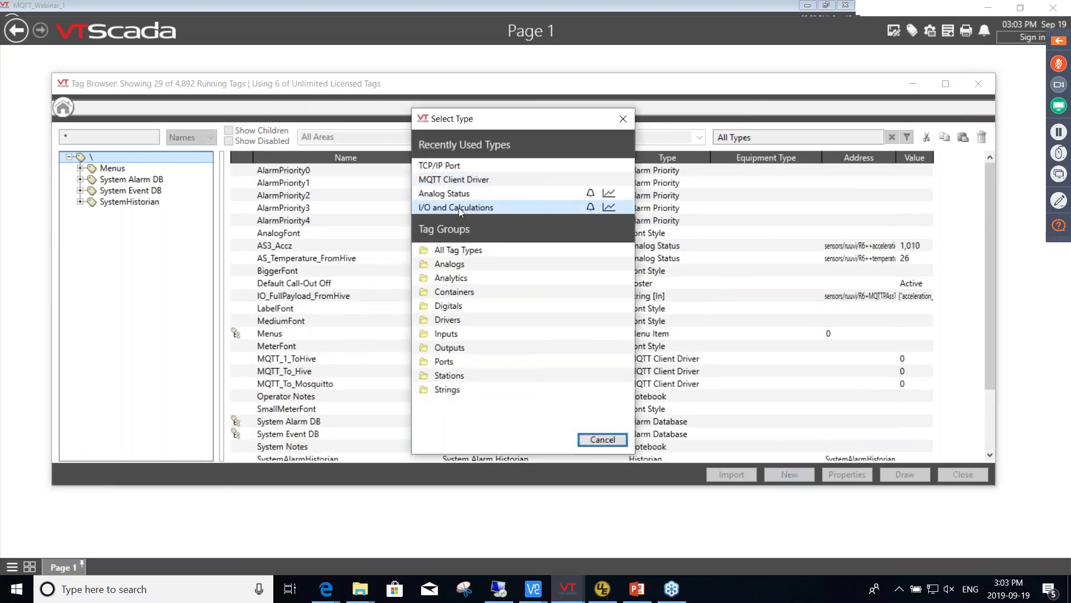
left_click(459, 208)
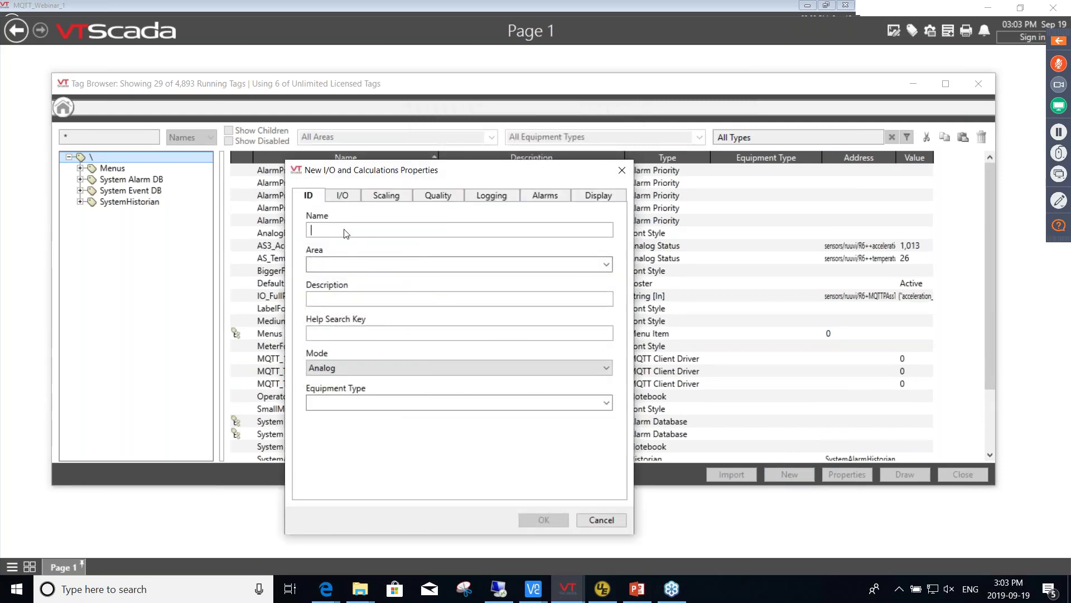
type("Fu")
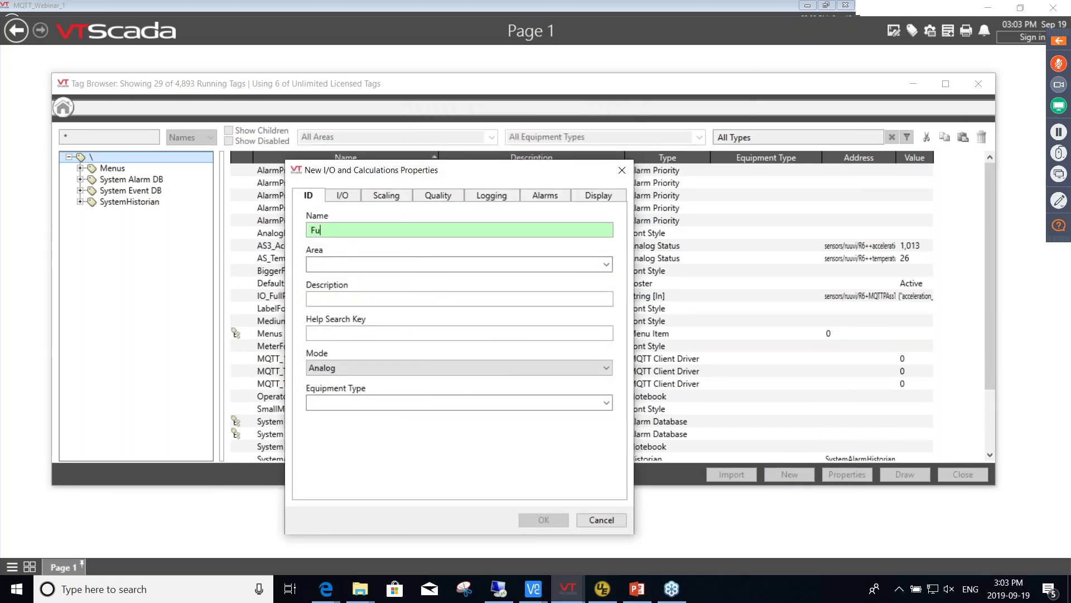
type("lDataFromHive_")
- Set the mode of the FulDataFromHive_2 tag to String
left_click(349, 195)
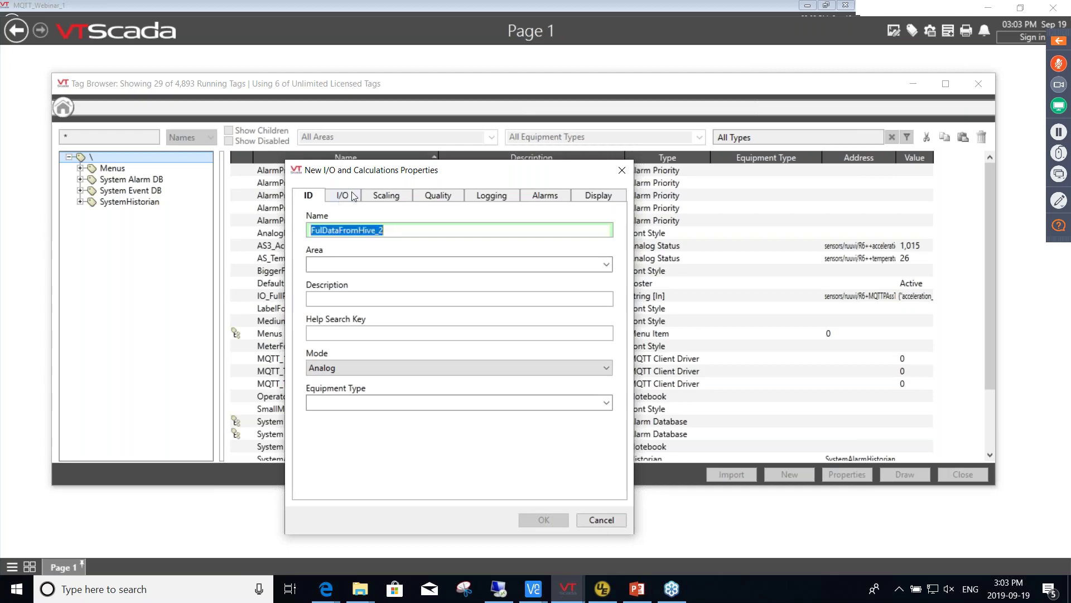
left_click(321, 196)
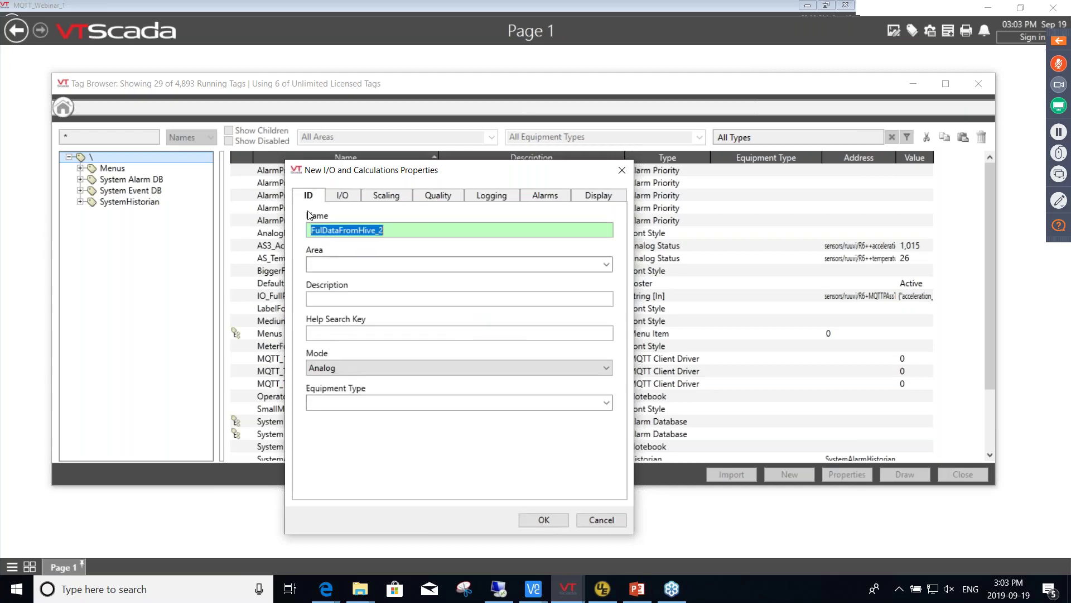
left_click(450, 366)
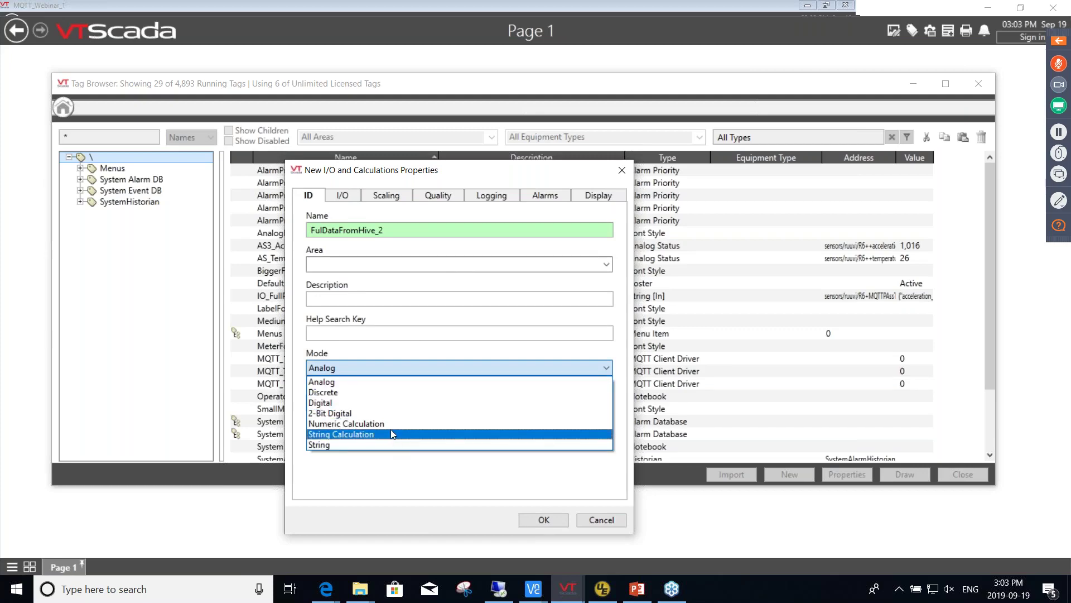
left_click(368, 445)
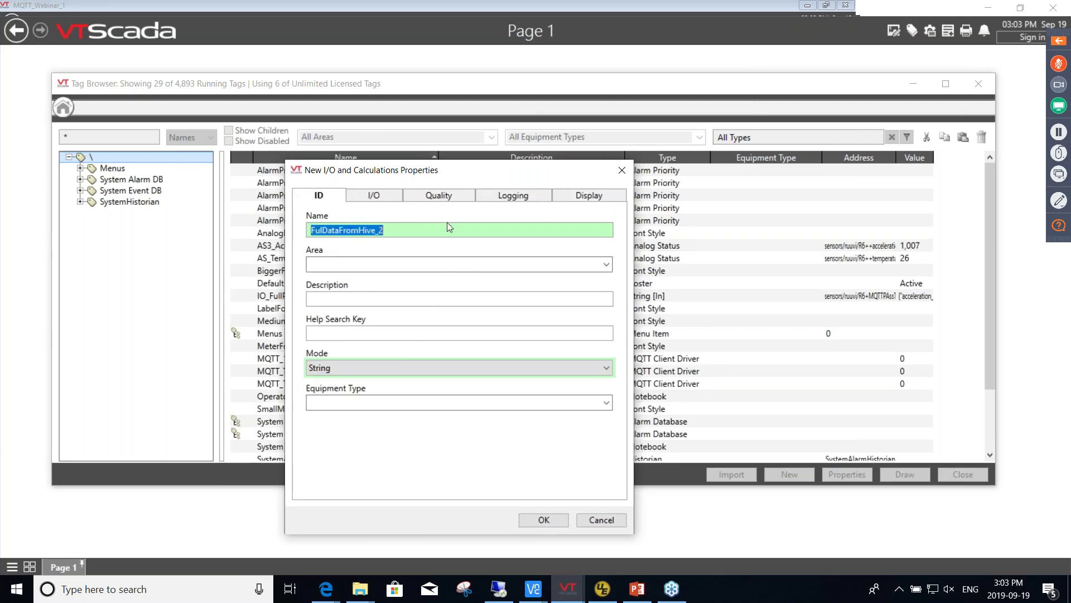
- Assign the MQTT_1_ToHive driver as the I/O device of the FulDataFromHive_2 tag
left_click(374, 195)
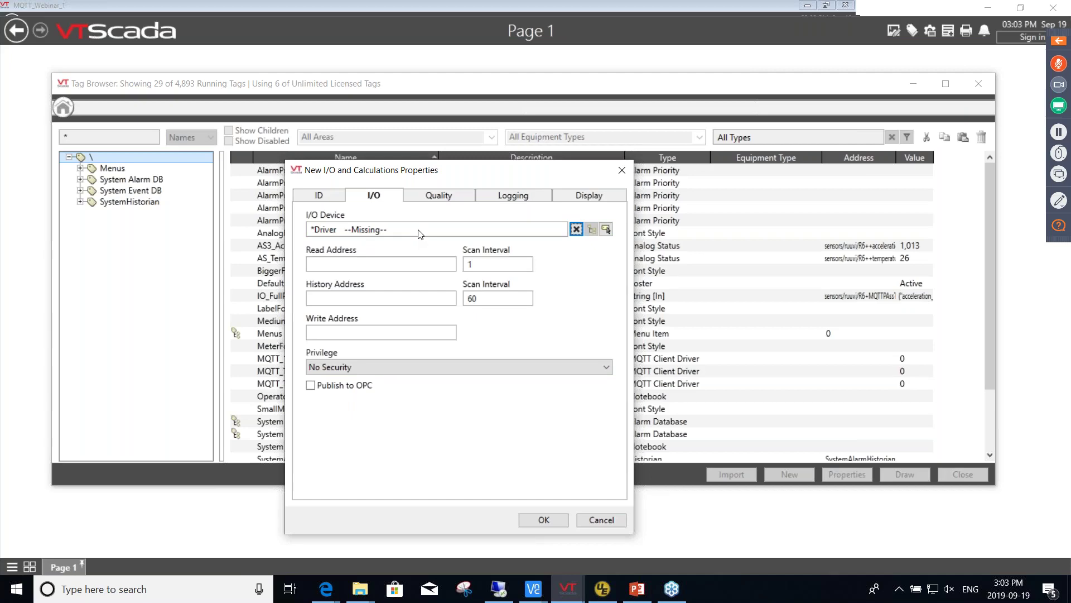
left_click(608, 230)
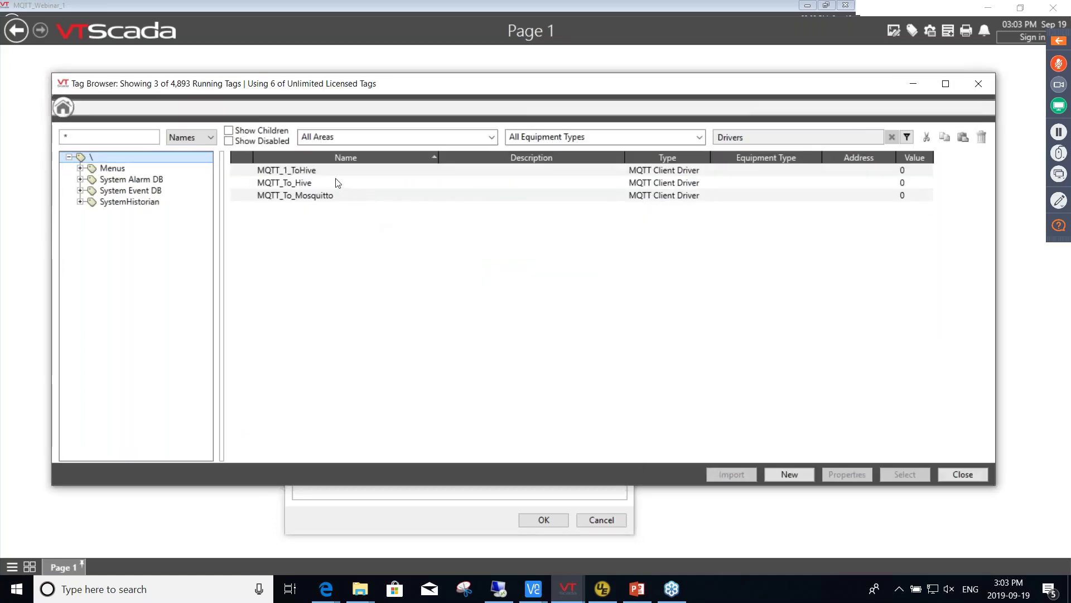
left_click(321, 173)
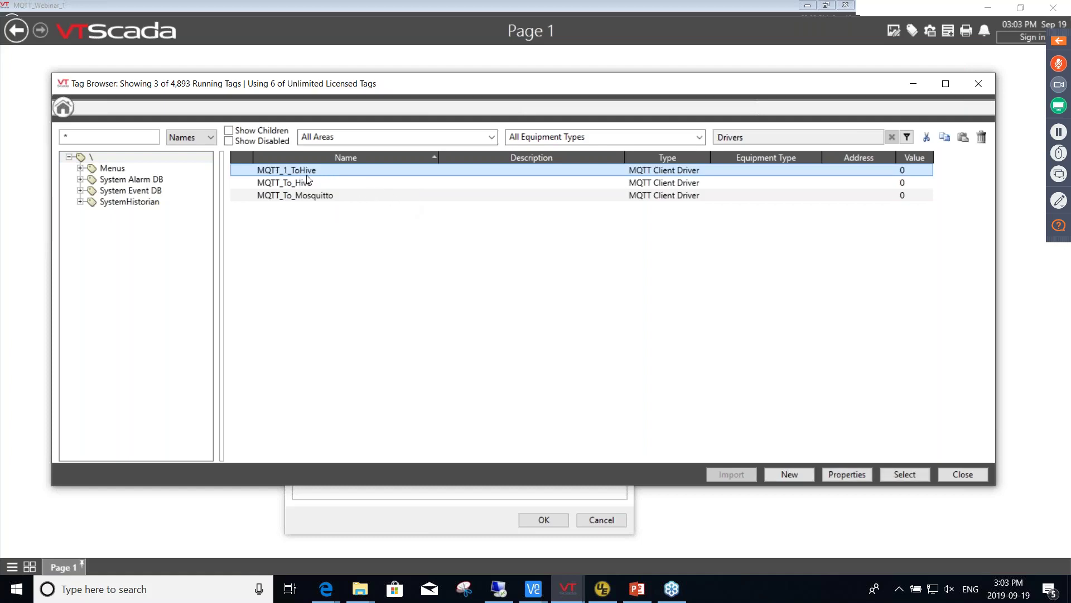
left_click(894, 473)
- Set the tag's read address to sesnors/ruuvi/R6+MQTTPassThru
left_click(352, 266)
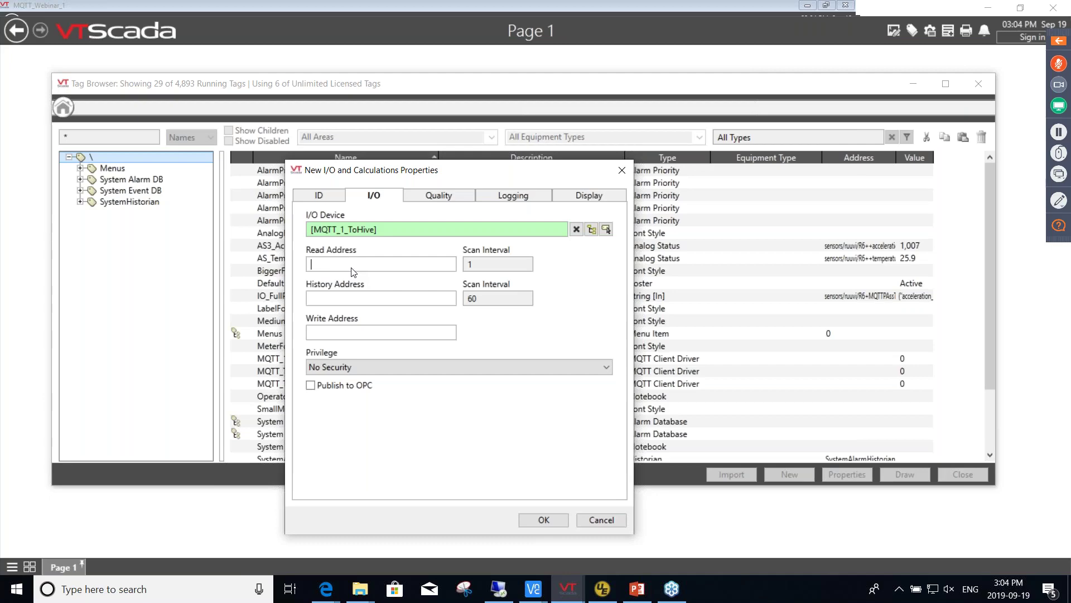
type("sesnors")
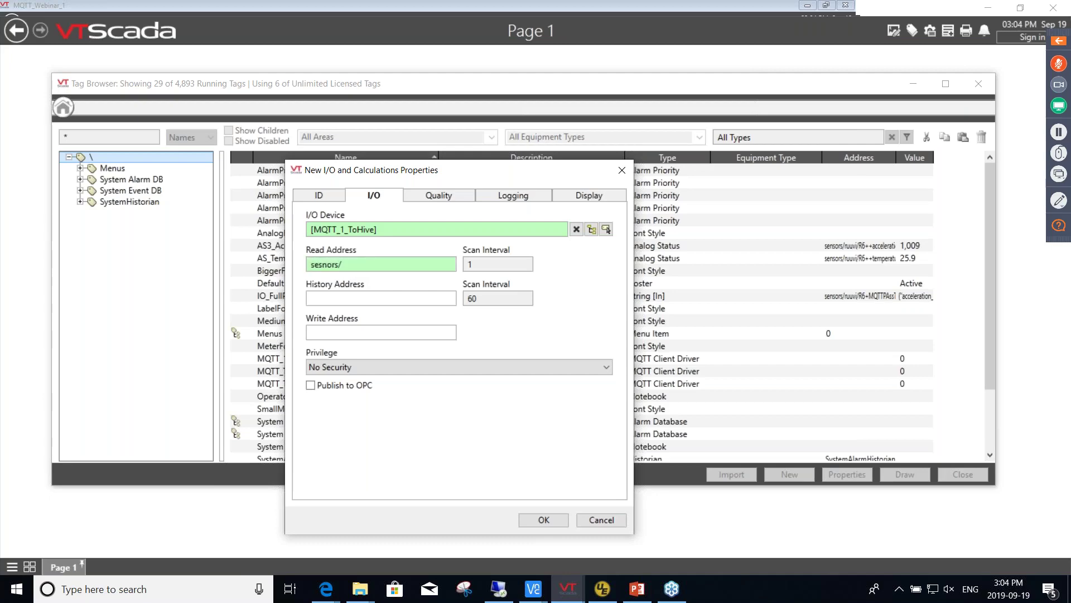
type("/ruuvi/R6")
type("+")
type("MQTTPassThru")
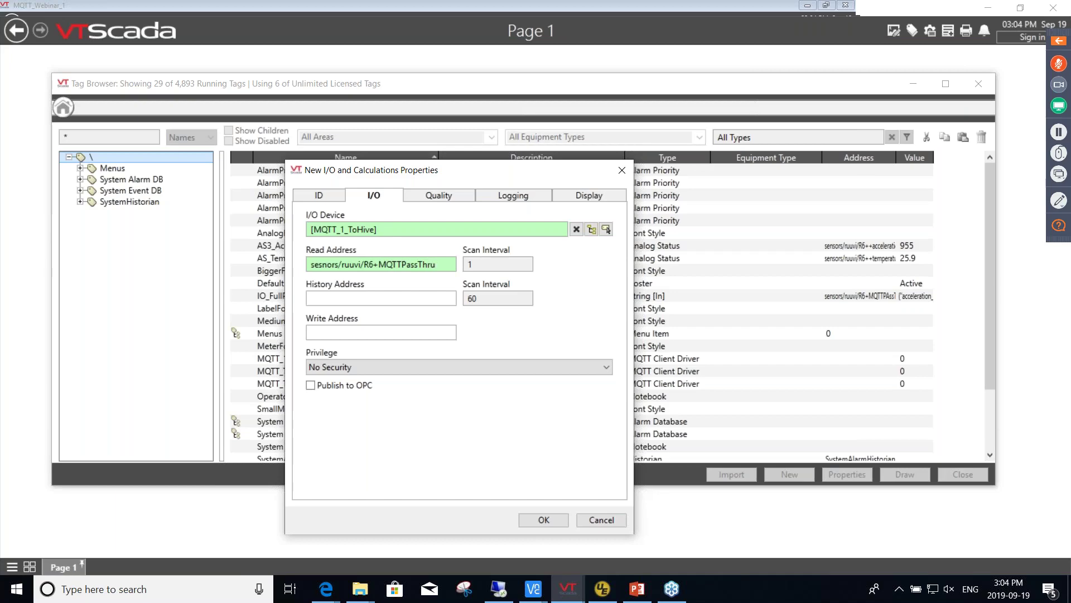
- Complete the tag's read address as sesnors/ruuvi/R6+MQTTPassThruParser+ and save the new tag
type("Parser")
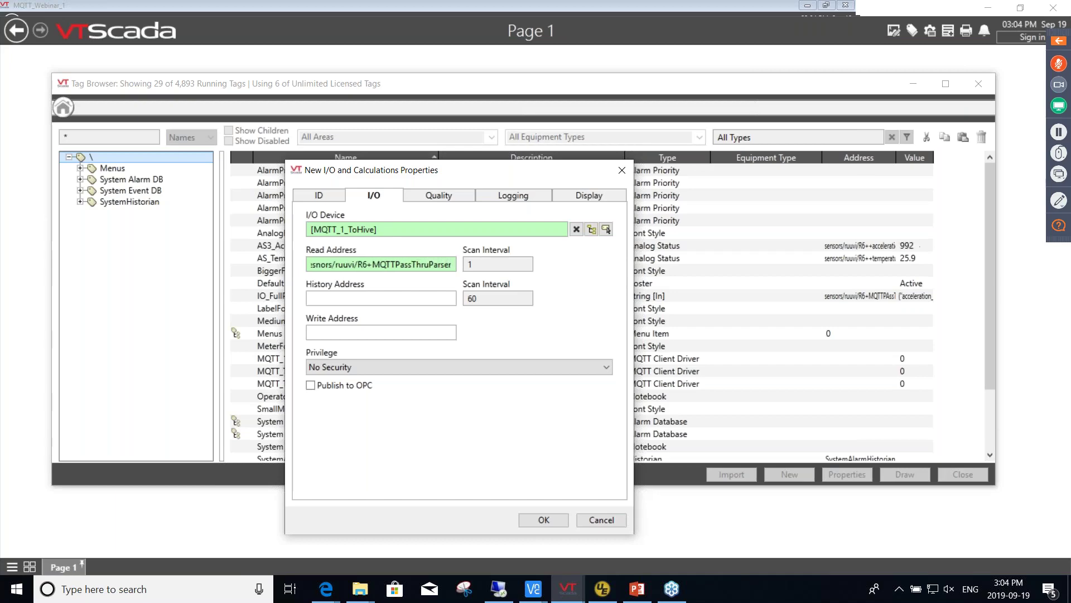
type("+")
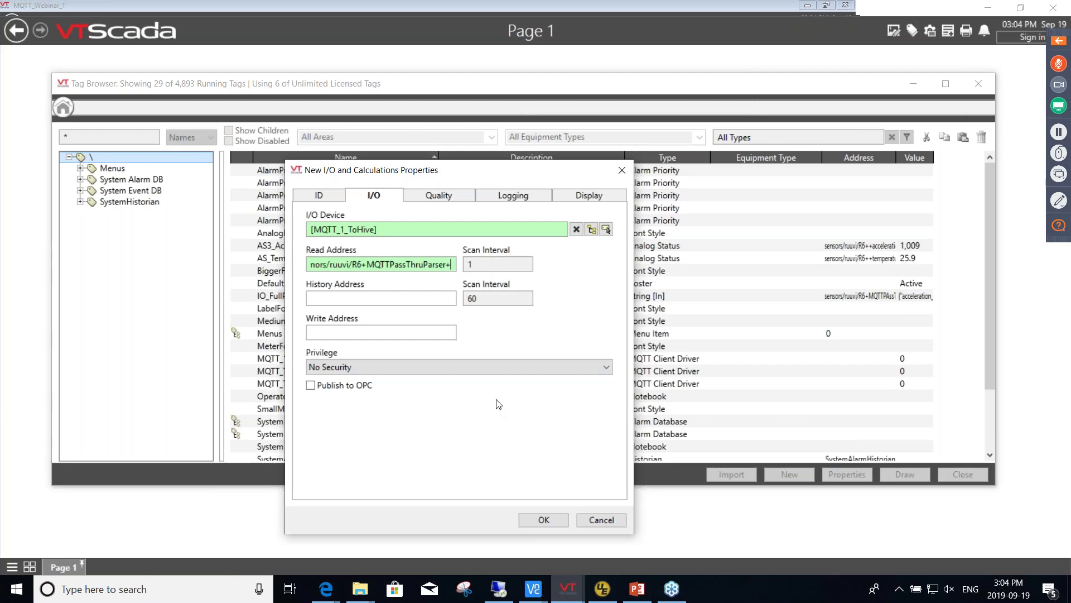
left_click(552, 524)
- Draw the FulDataFromHive_2 tag as a Draw Text widget below the Show Stats button on Page 1, and return to the running page
left_click(888, 475)
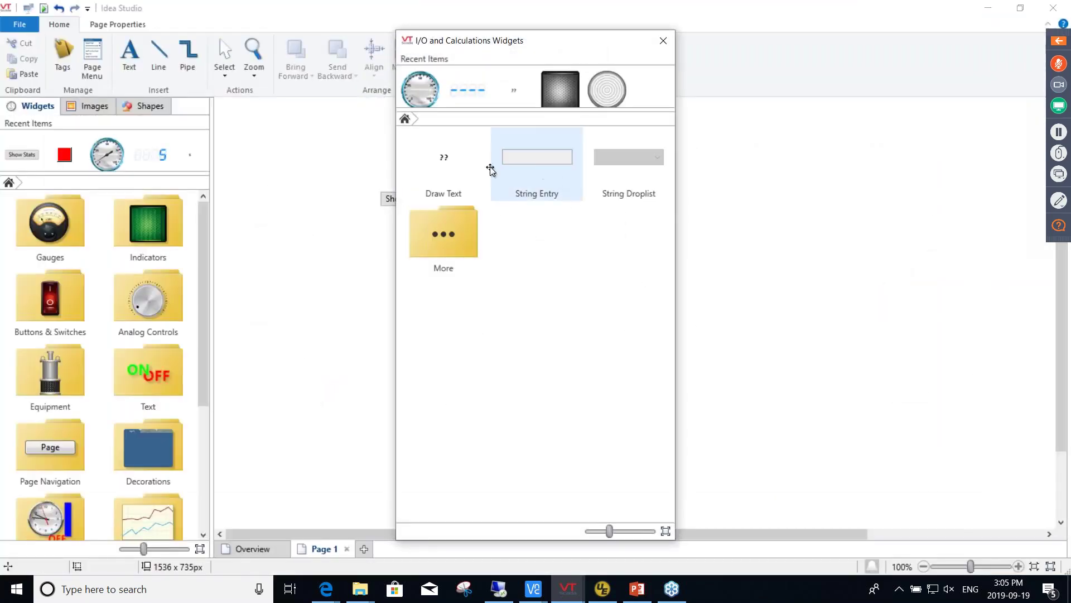
mouse_move(452, 161)
left_mouse_down()
mouse_move(437, 258)
mouse_move(420, 267)
left_mouse_up()
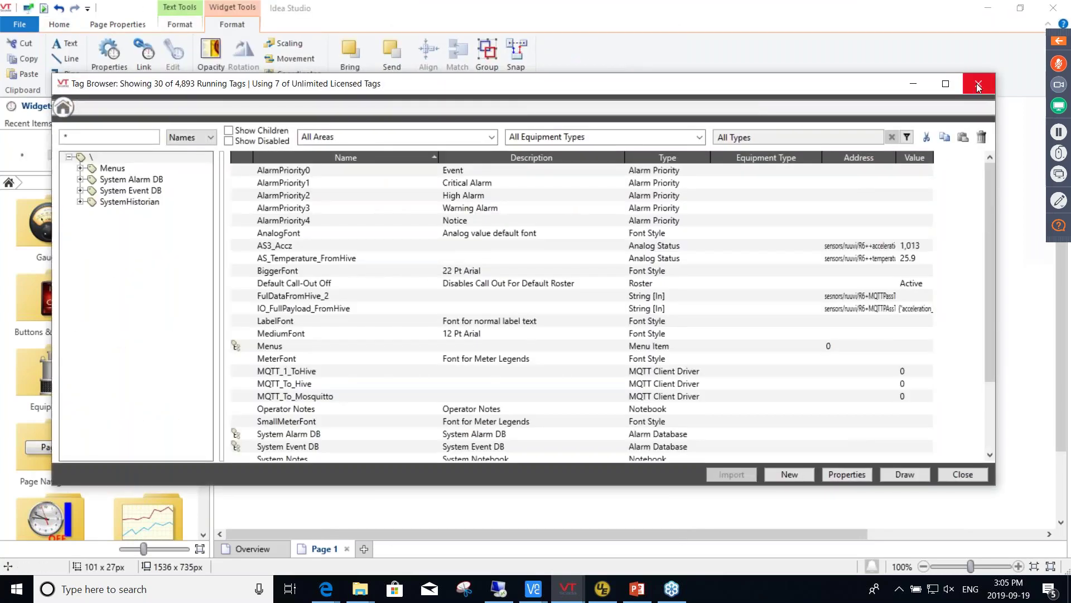
left_click(974, 84)
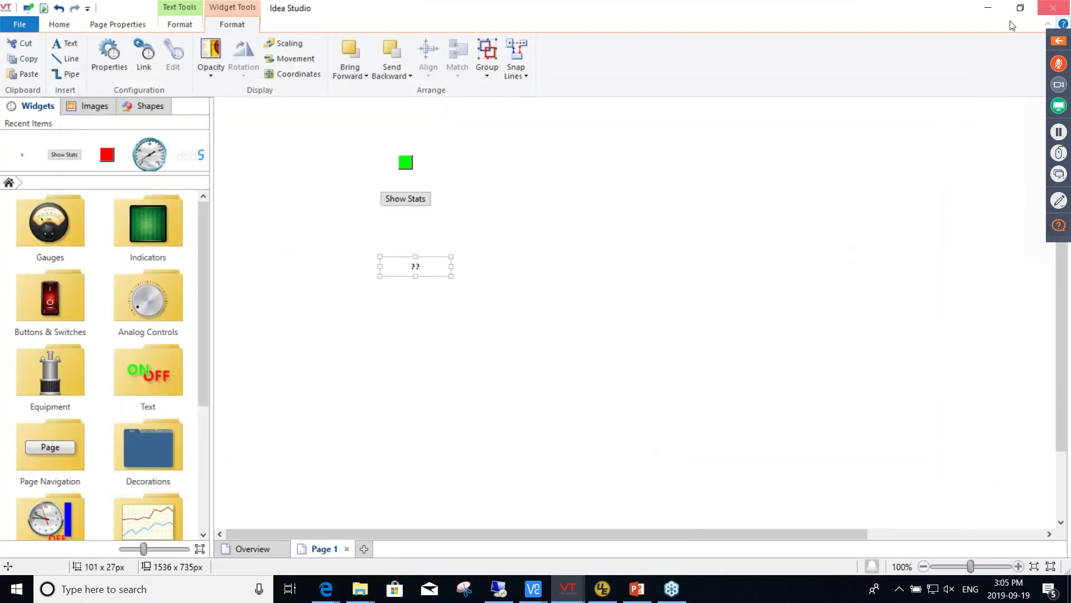
left_click(1053, 8)
- Check the MQTT_1_ToHive driver's statistics and review its connection and credentials properties without changing them
left_click(191, 146)
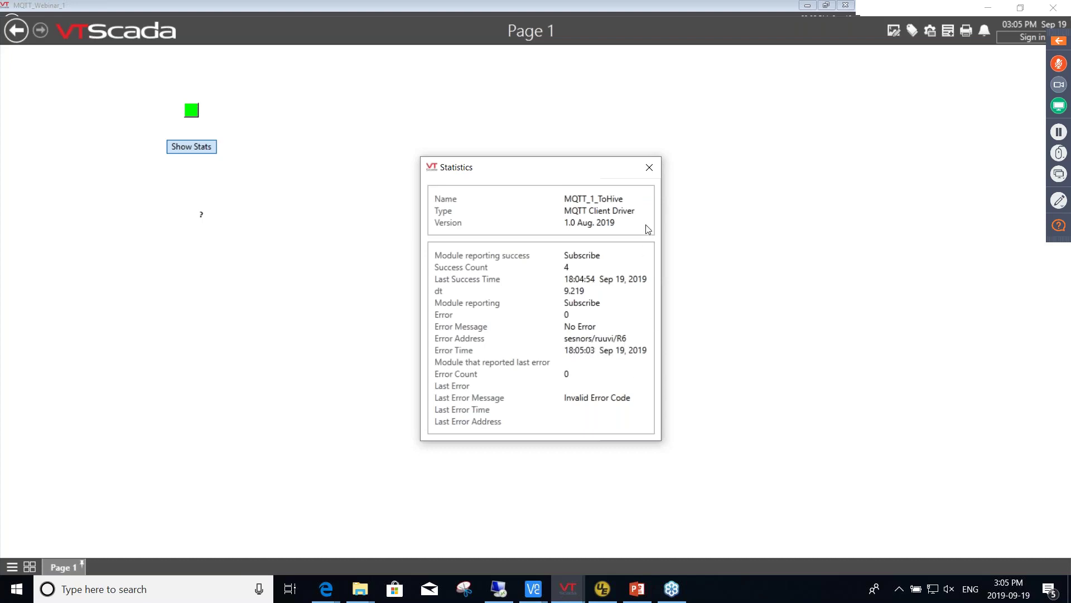
left_click(649, 167)
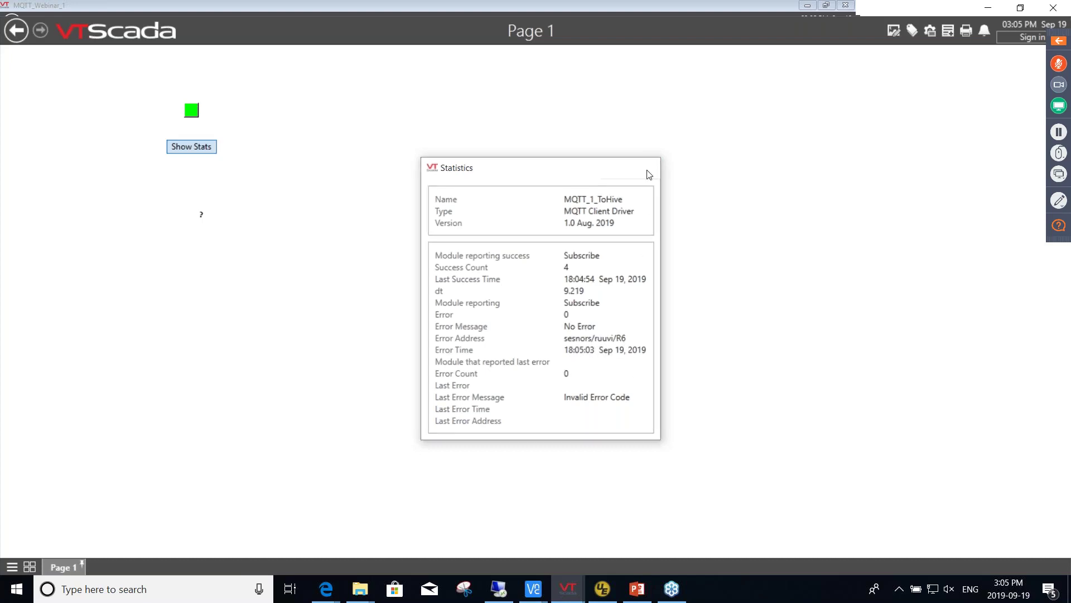
right_click(194, 106)
left_click(238, 166)
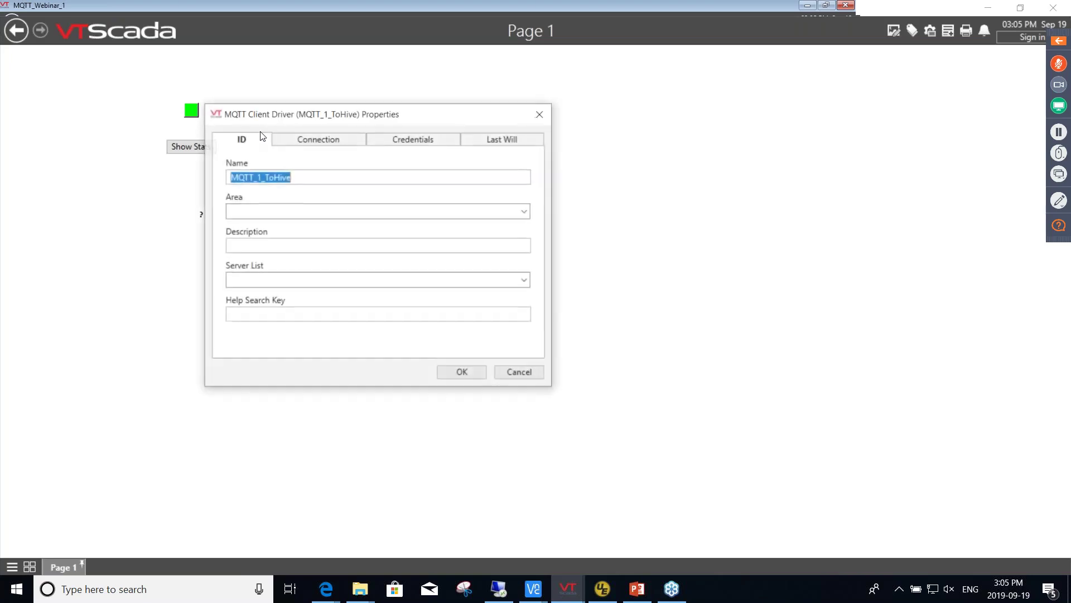
left_click(293, 142)
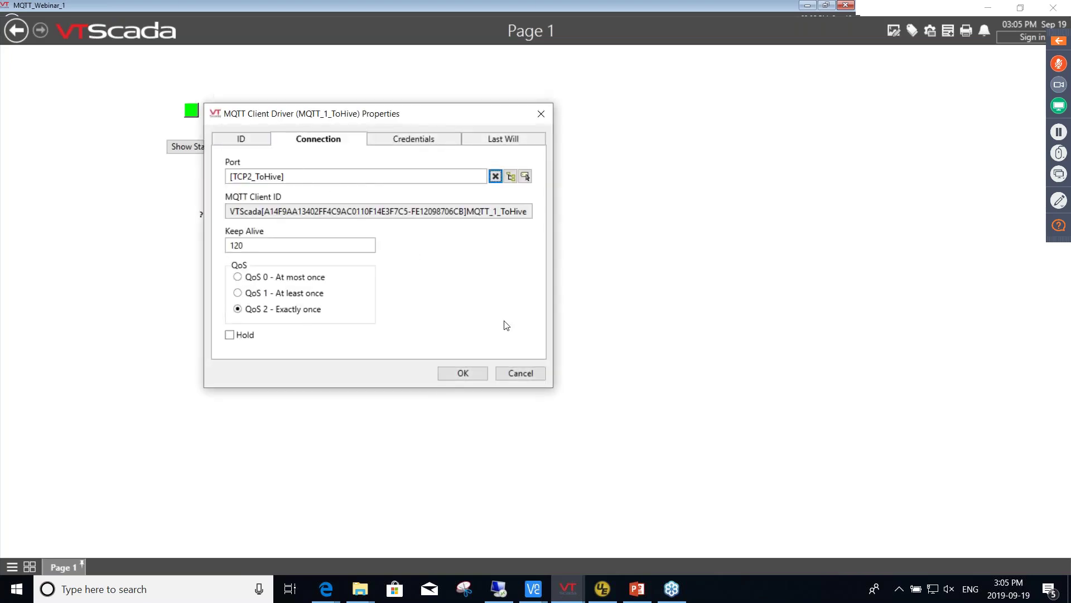
left_click(424, 141)
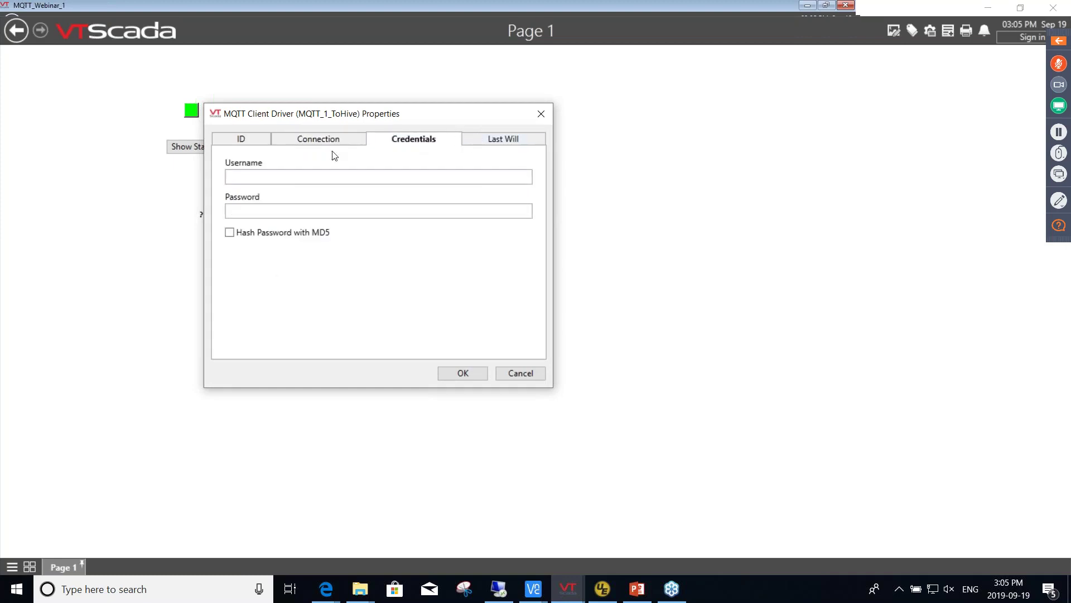
left_click(310, 142)
left_click(260, 140)
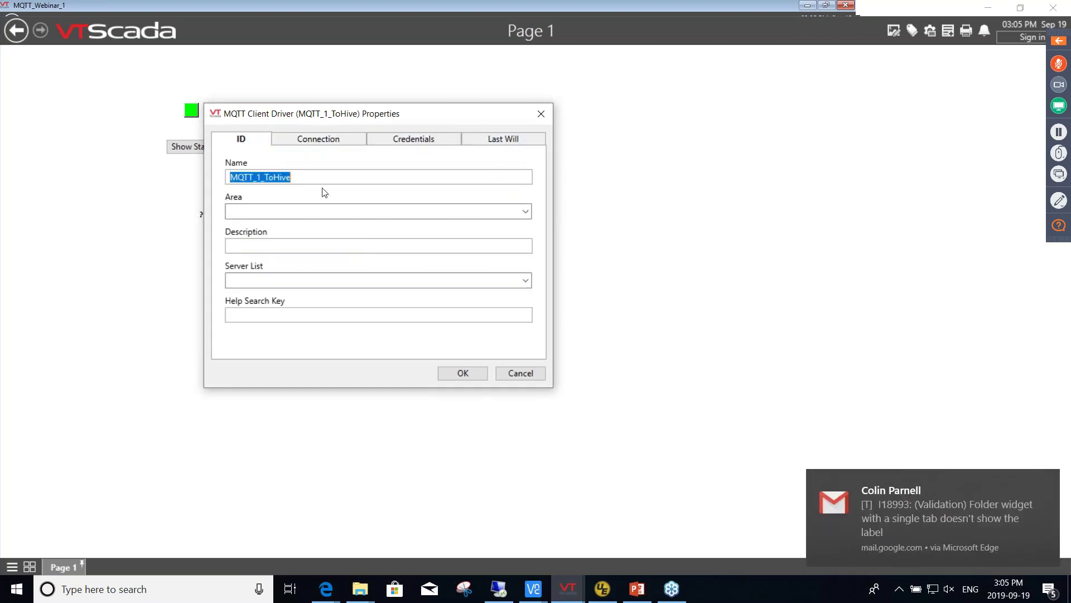
left_click(521, 373)
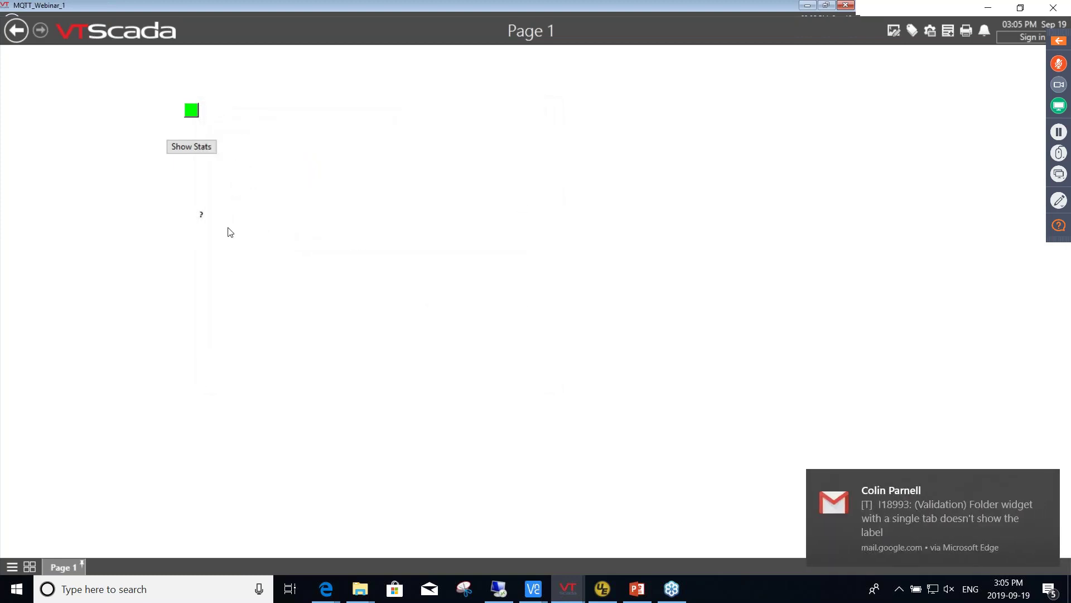
- Inspect the I/O device, full read address and mode of the FulDataFromHive_2 tag, and close its properties without changes
right_click(202, 218)
left_click(264, 415)
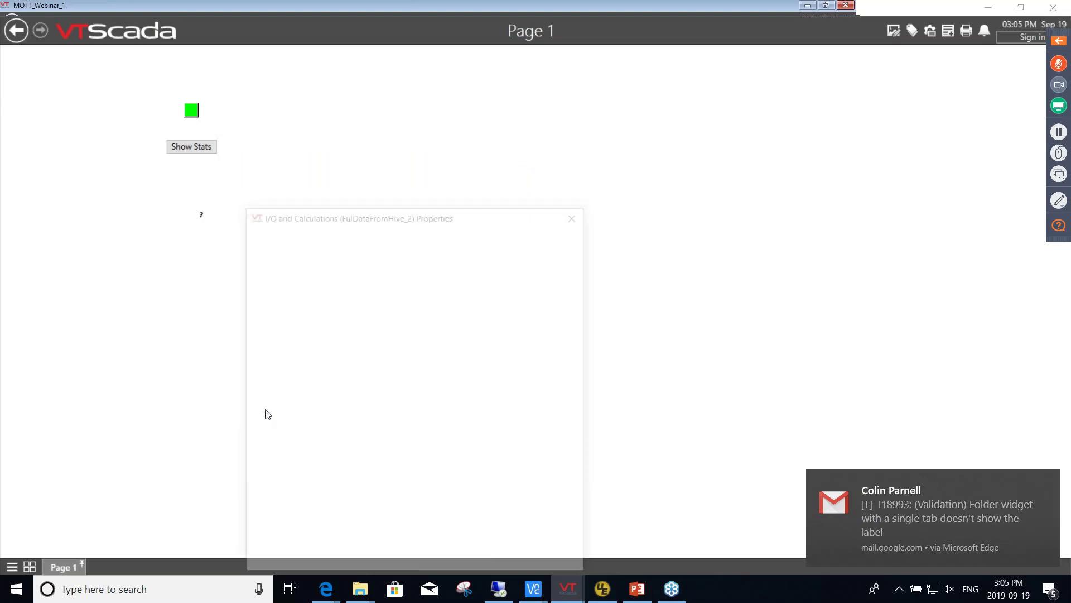
left_click(341, 239)
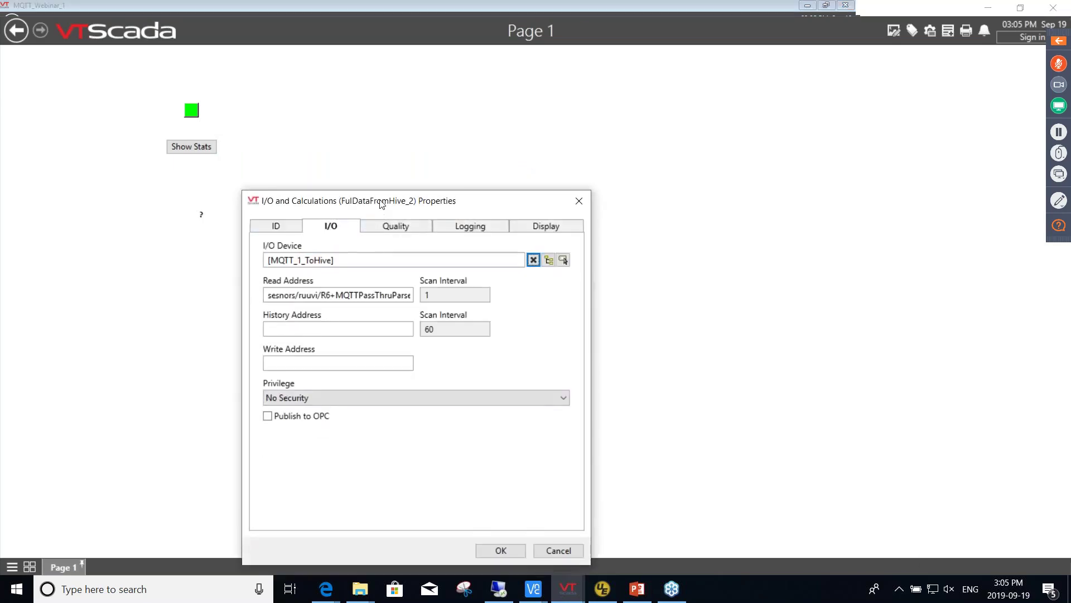
left_click(334, 245)
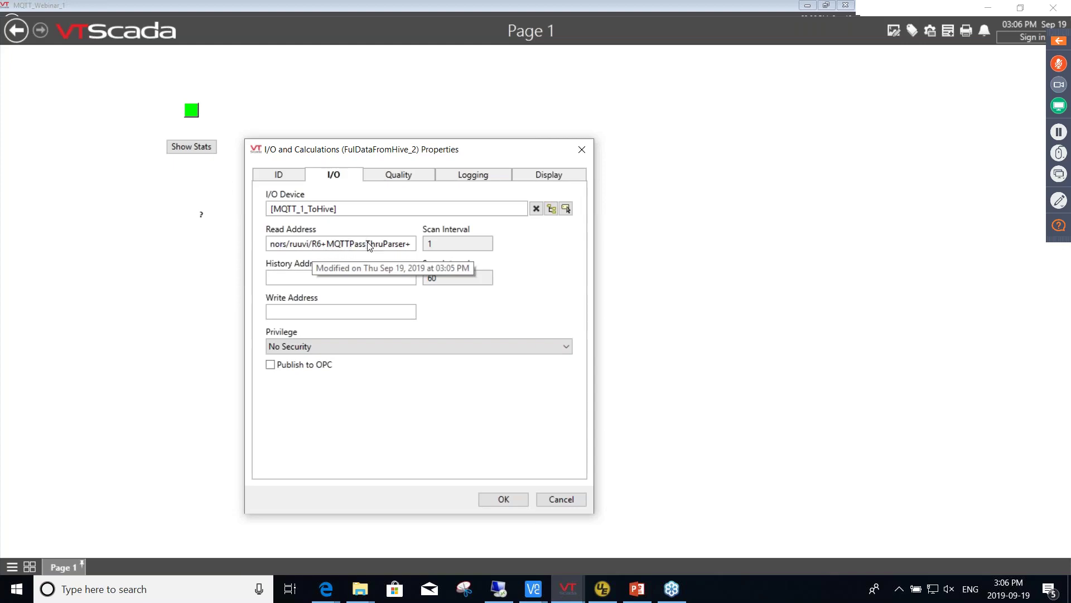
key("Left")
key("Left")
key("Left")
key("Left")
key("Left")
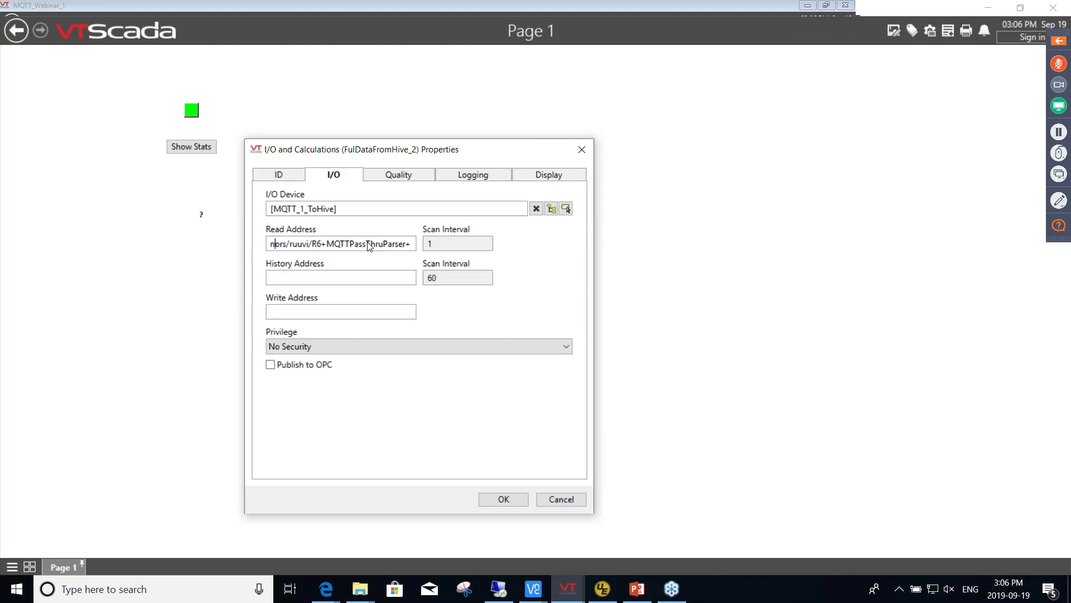
key("Left")
key("Left")
key("Left")
key("Left")
left_click(281, 175)
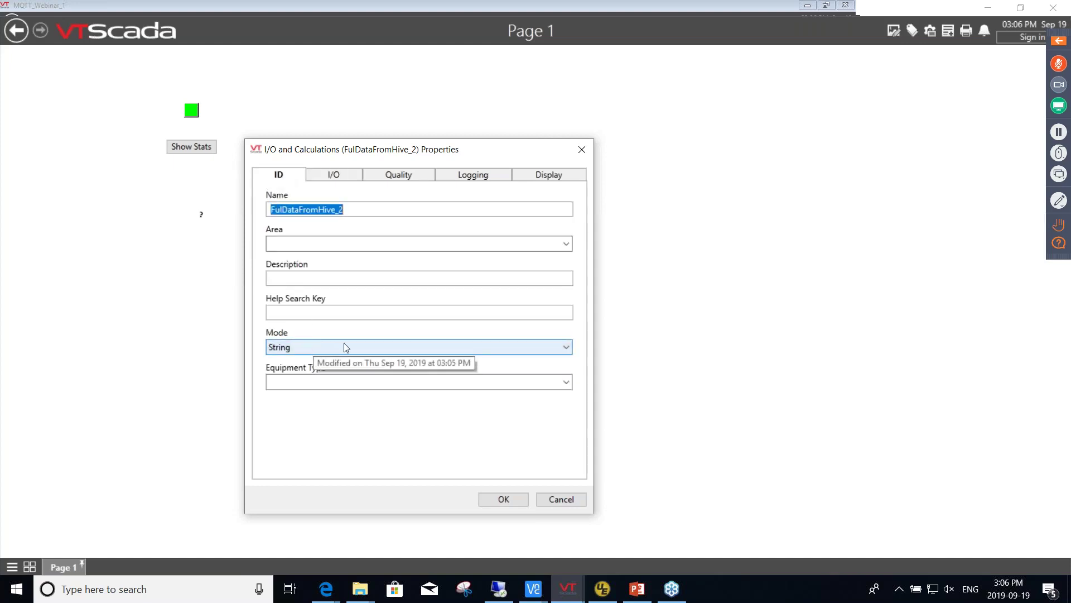
left_click(561, 498)
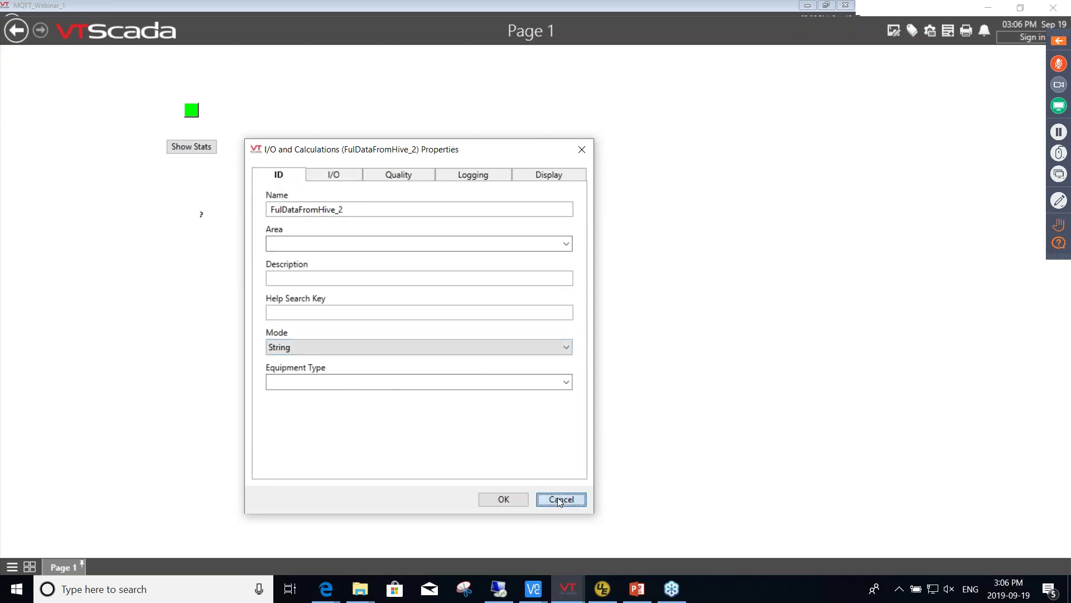
- Examine the I/O device and full read address of the IO_FullPayload_FromHive tag drawn on the Overview page
left_click(34, 570)
left_click(203, 467)
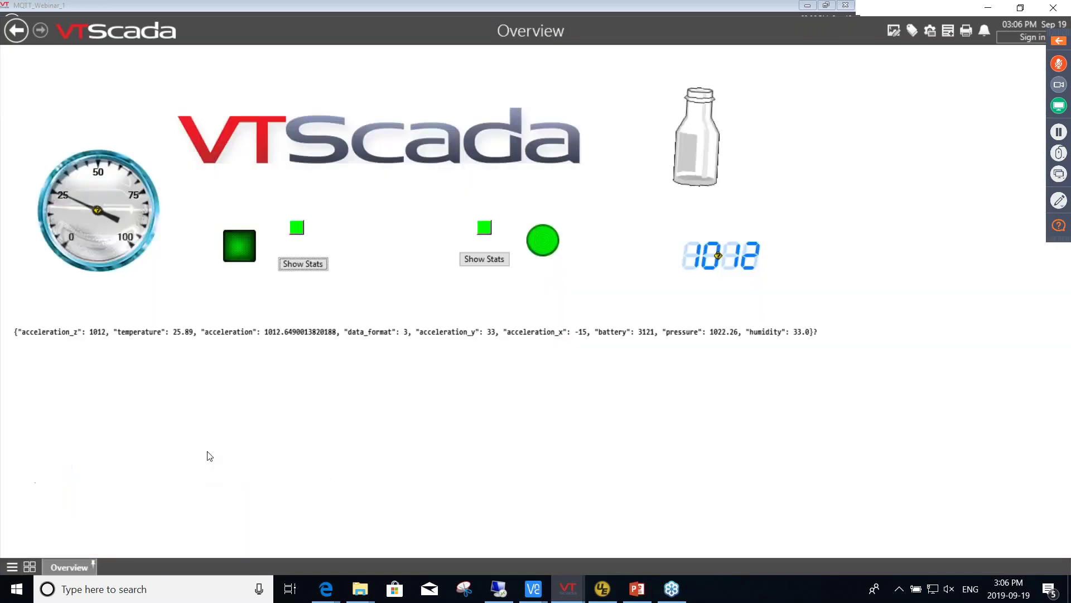
right_click(262, 331)
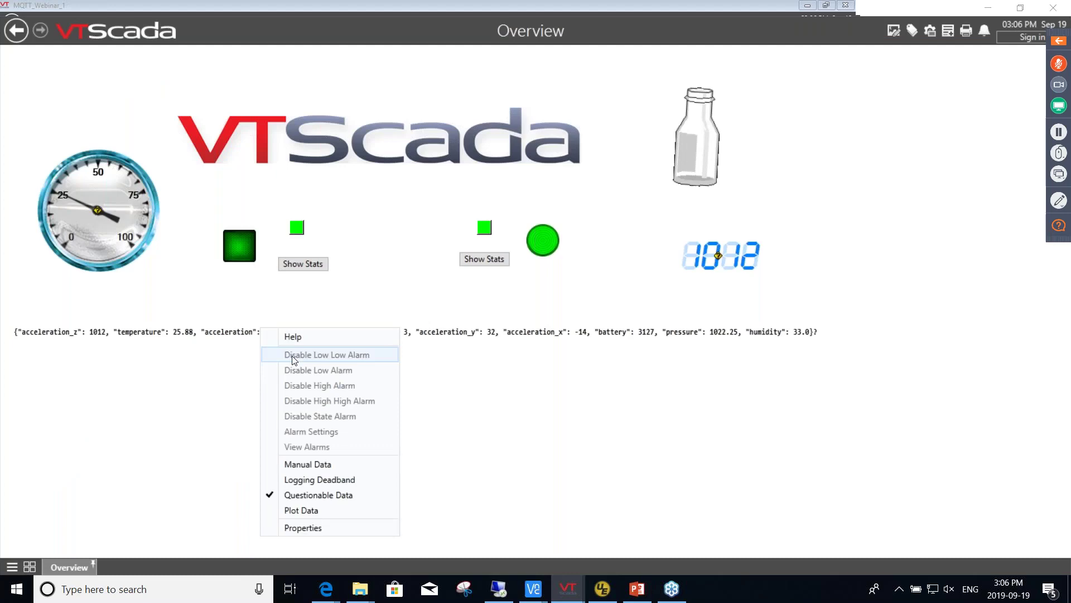
left_click(309, 532)
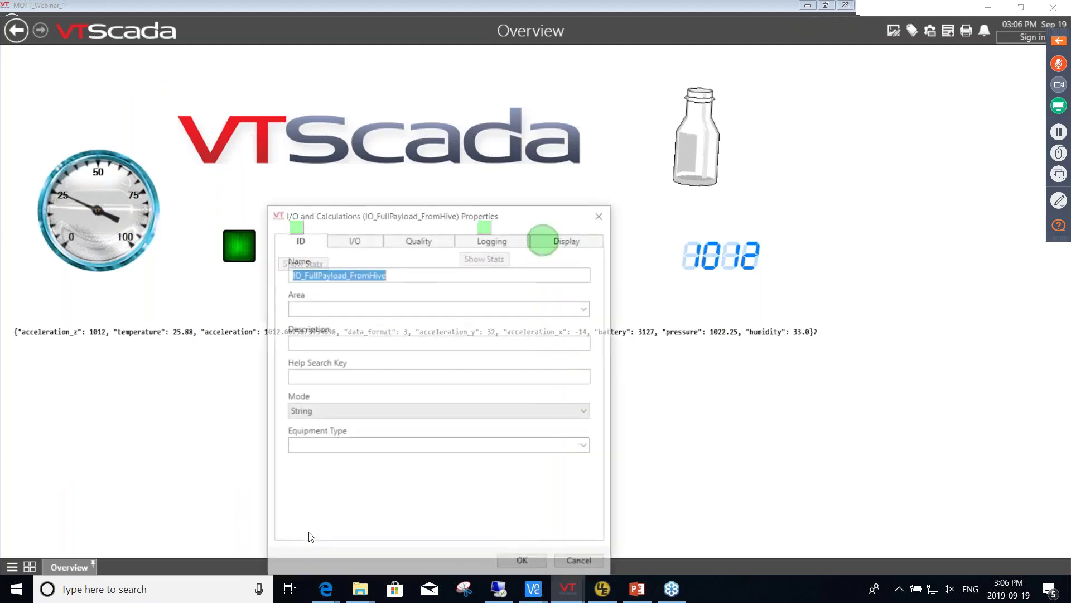
left_click(355, 279)
left_click(354, 239)
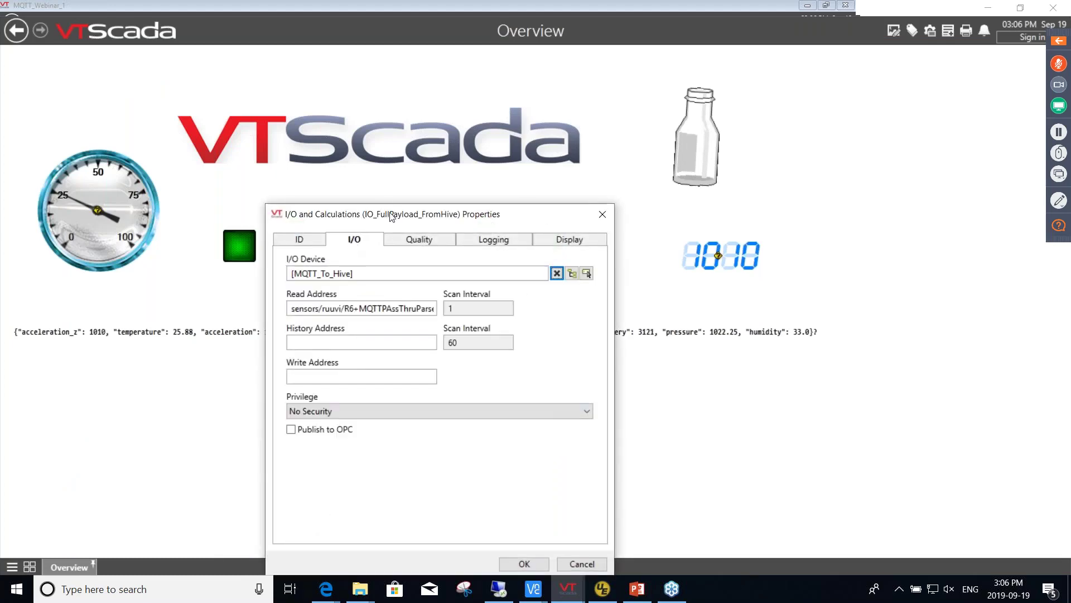
left_click_drag(392, 216, 383, 166)
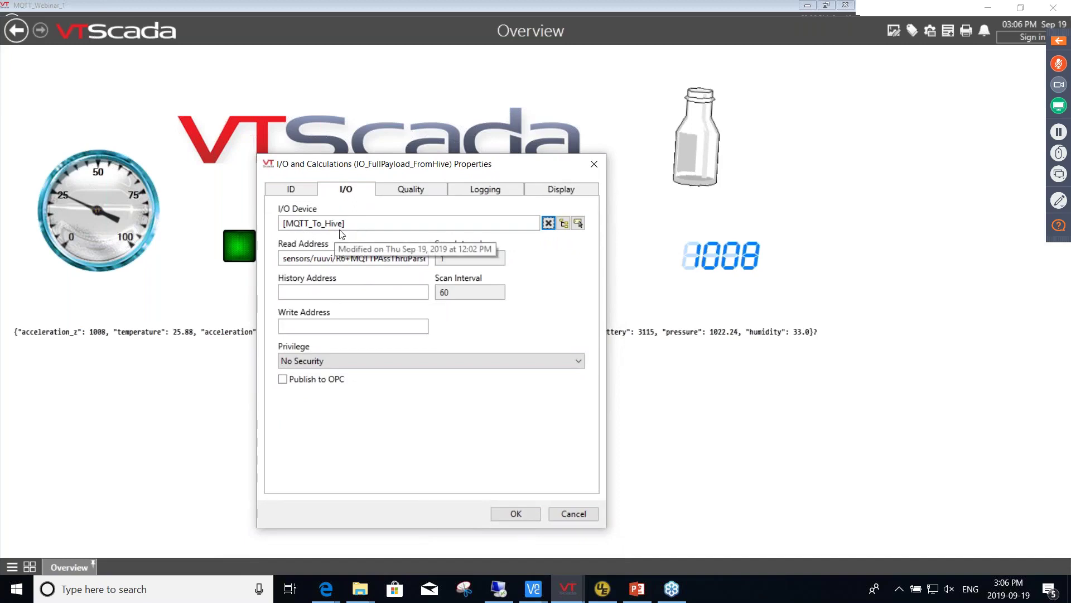
left_click(350, 259)
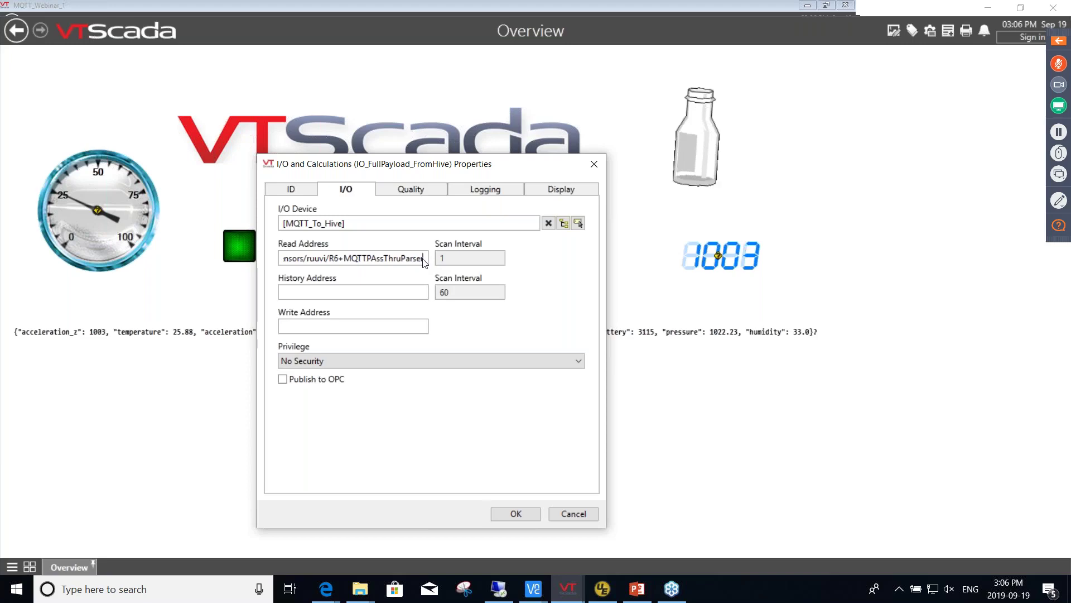
left_click(377, 263)
left_click(302, 260)
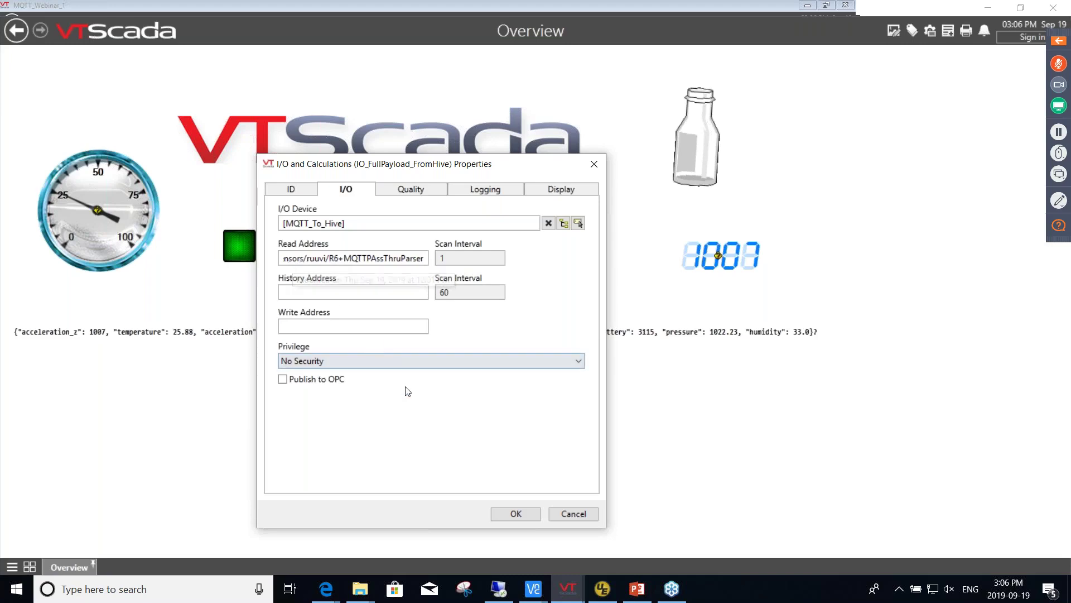
- Review the IO_FullPayload_FromHive tag's mode, I/O device and quality settings, and close its properties without changes
left_click(302, 192)
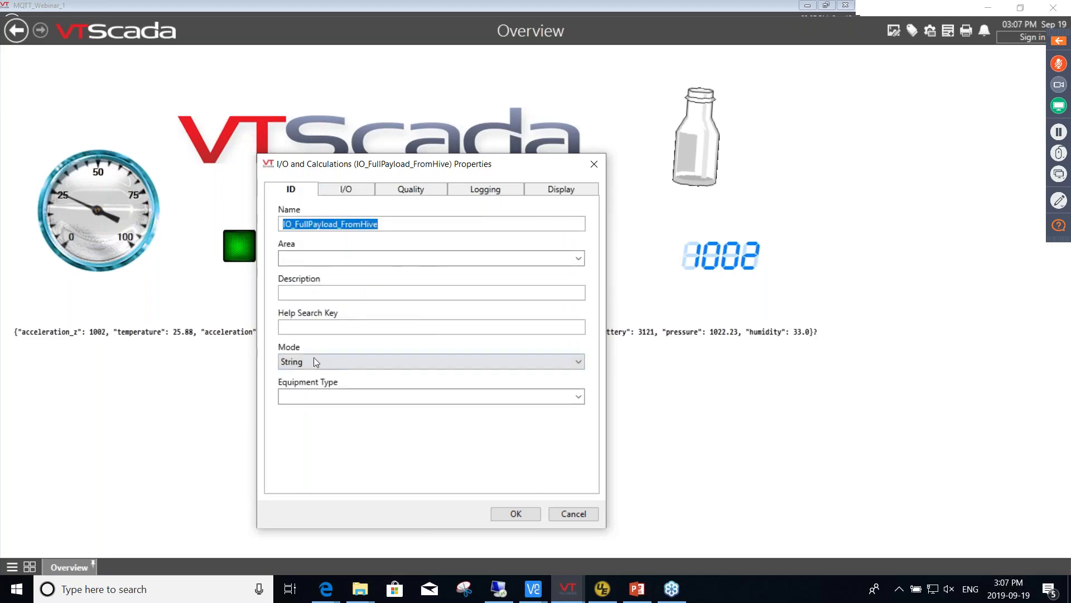
left_click(346, 191)
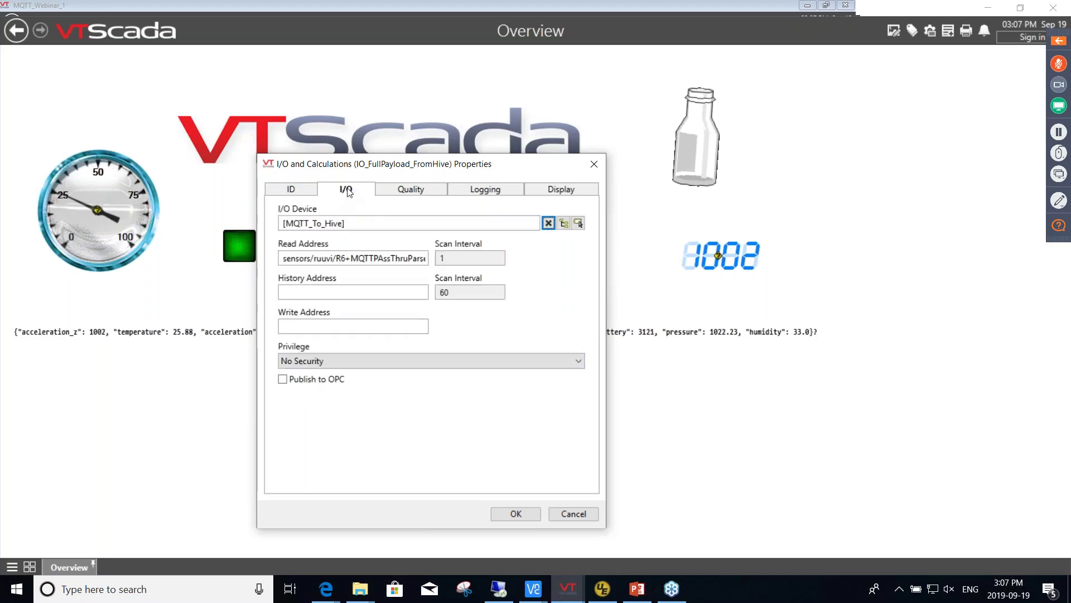
left_click(364, 223)
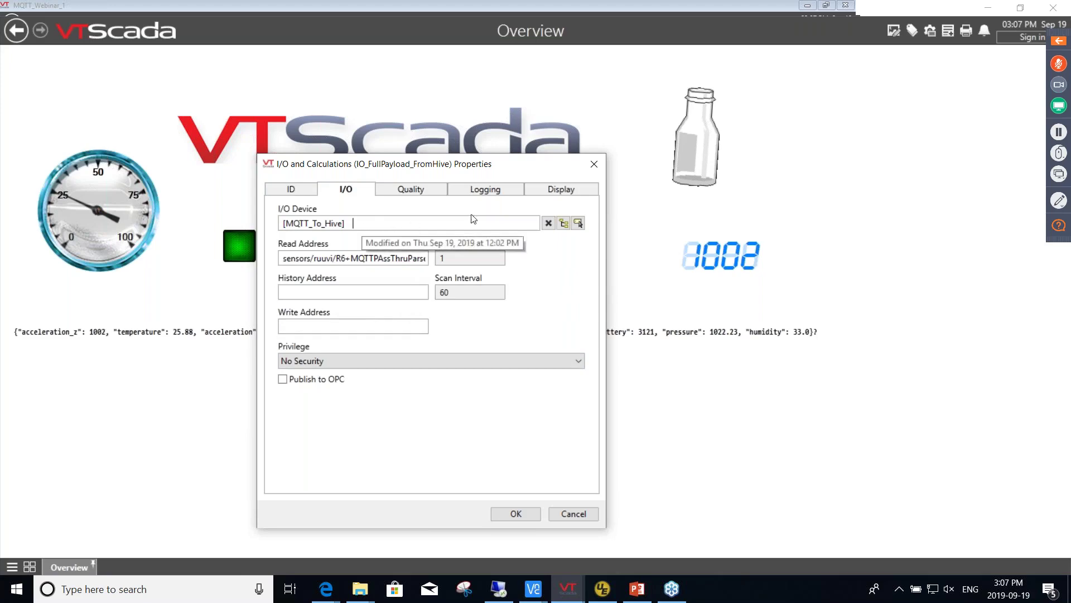
left_click(423, 193)
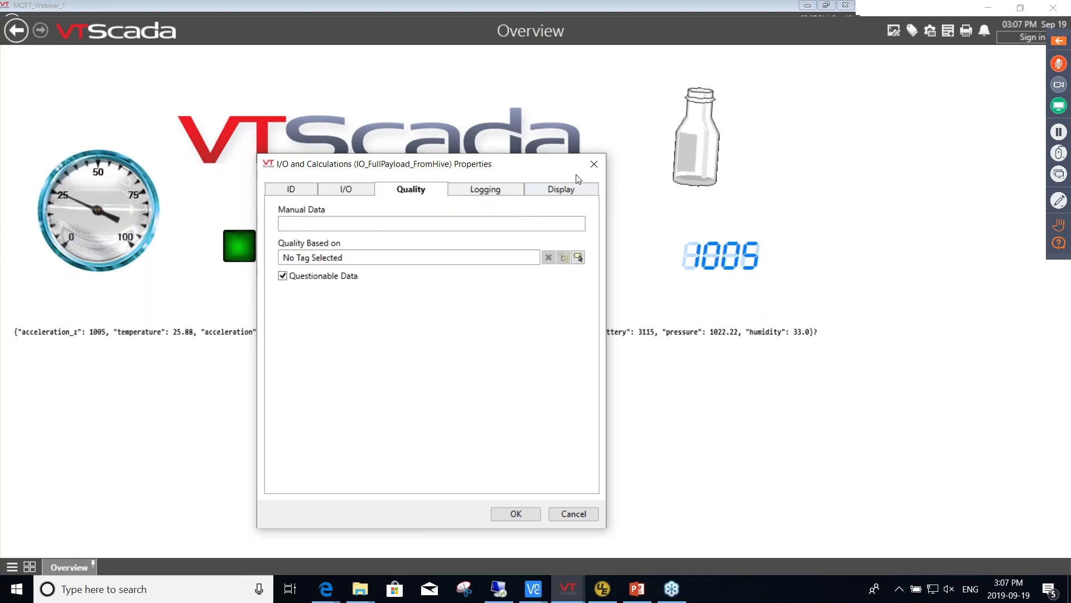
left_click(354, 192)
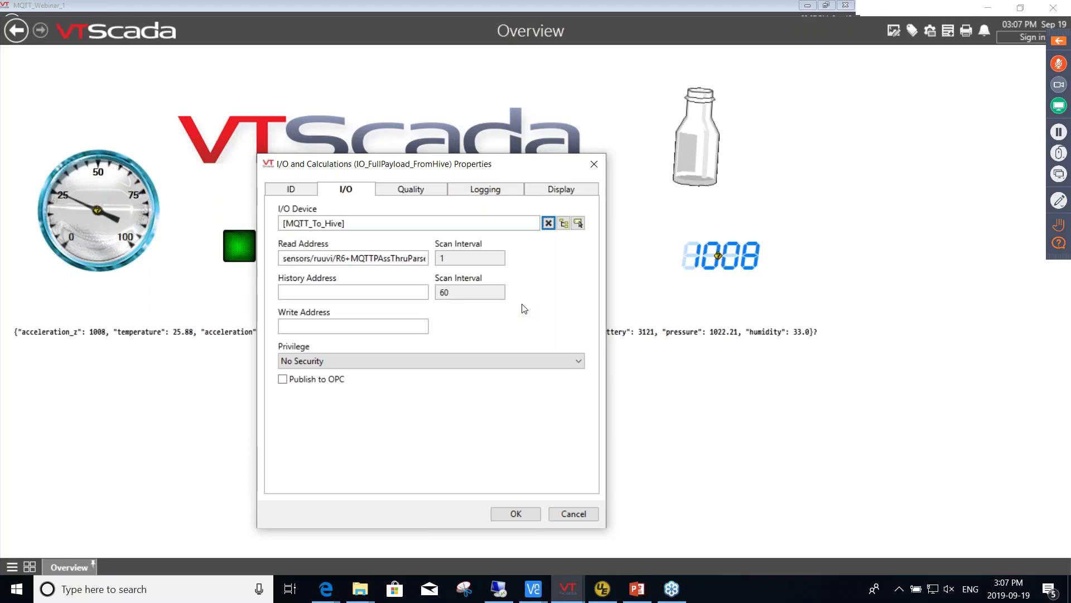
left_click(573, 513)
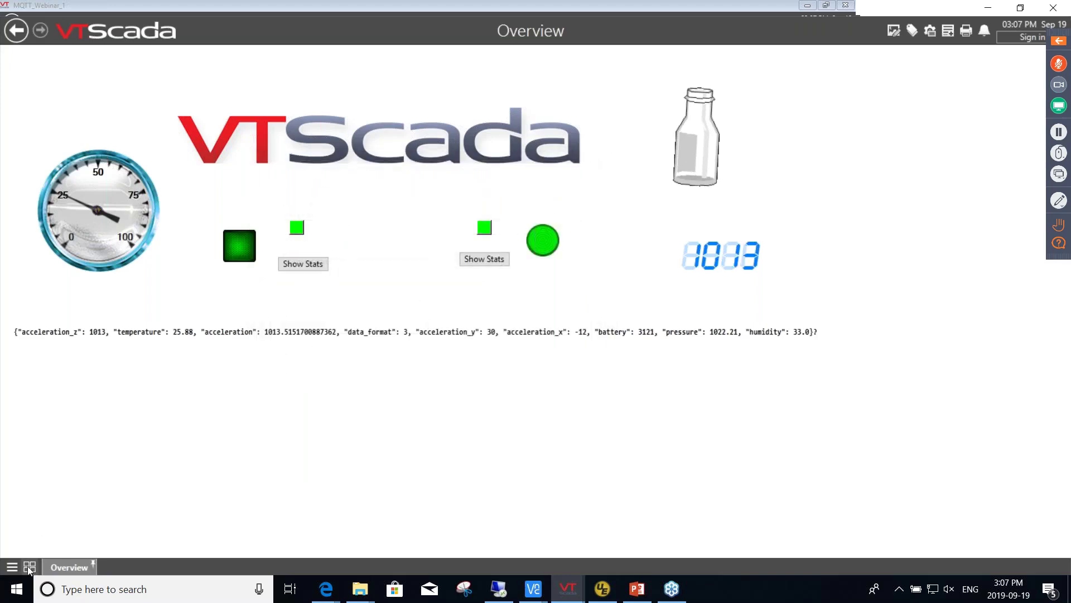
- On Page 1, correct the topic in the FulDataFromHive_2 tag's read address to sensors/ruuvi/R6, and check the MQTT_1_ToHive driver's statistics
left_click(29, 566)
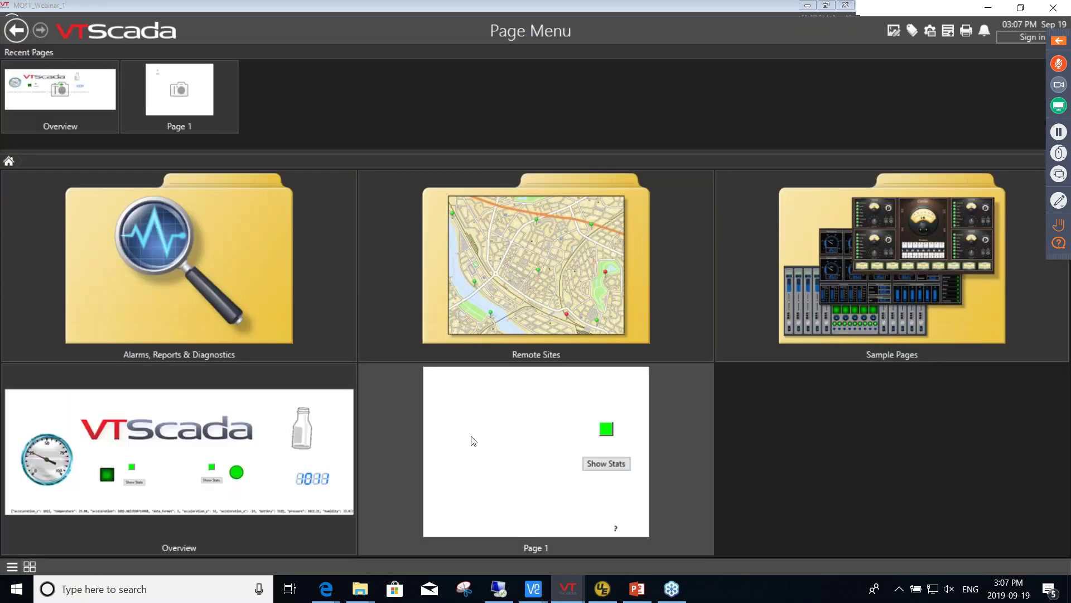
left_click(499, 436)
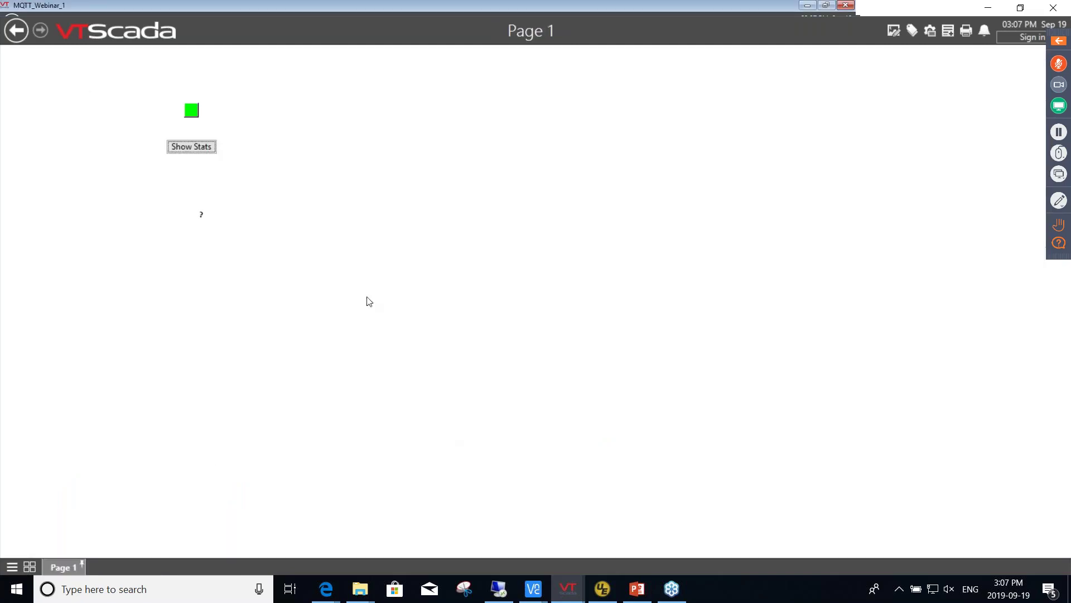
right_click(201, 214)
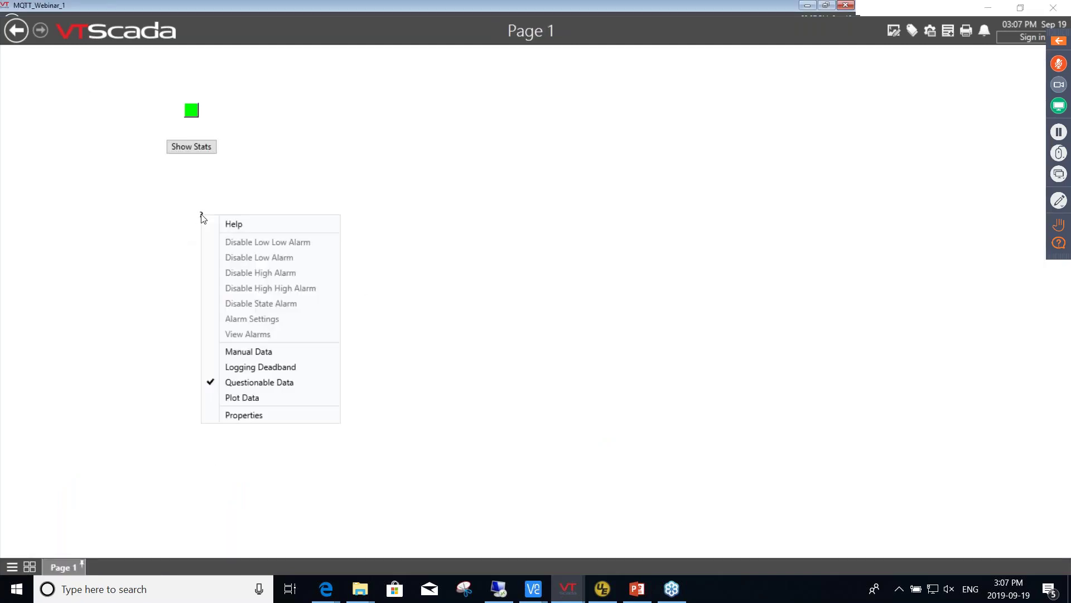
left_click(255, 416)
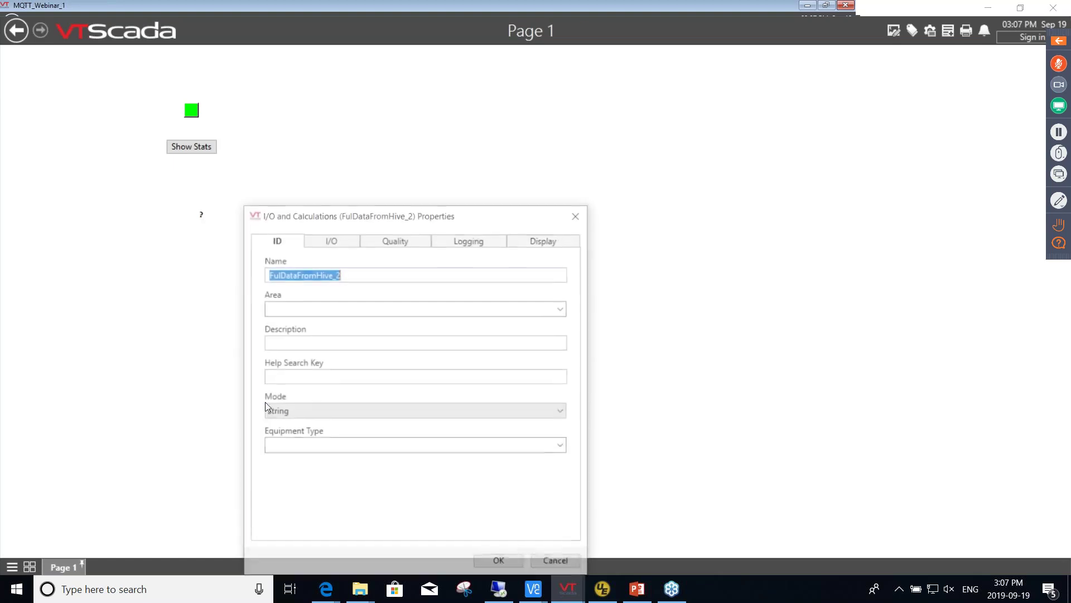
left_click(339, 242)
left_click_drag(400, 215, 358, 96)
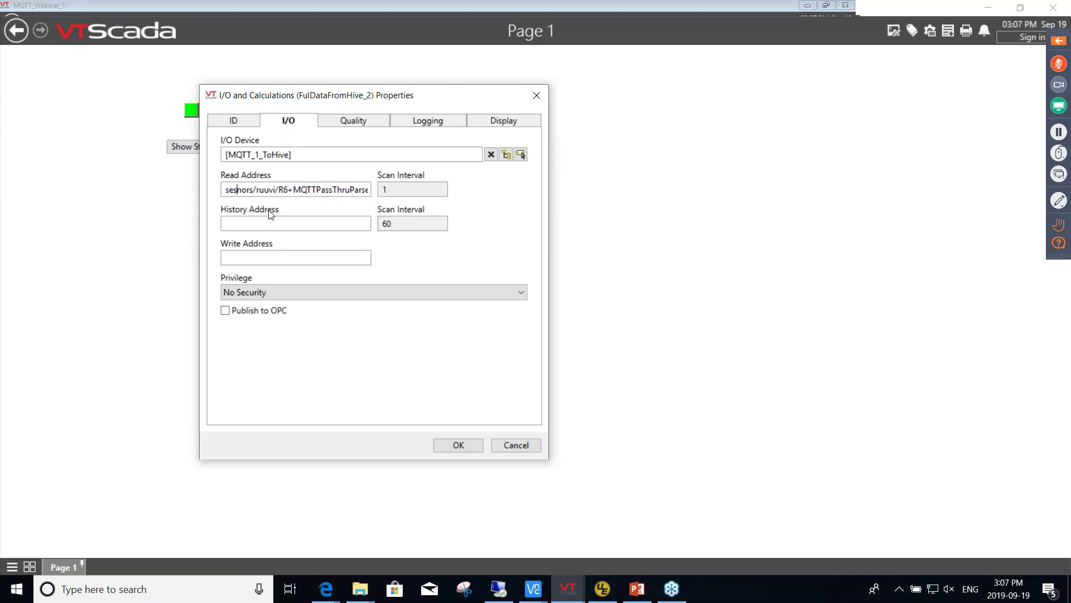
key("BackSpace")
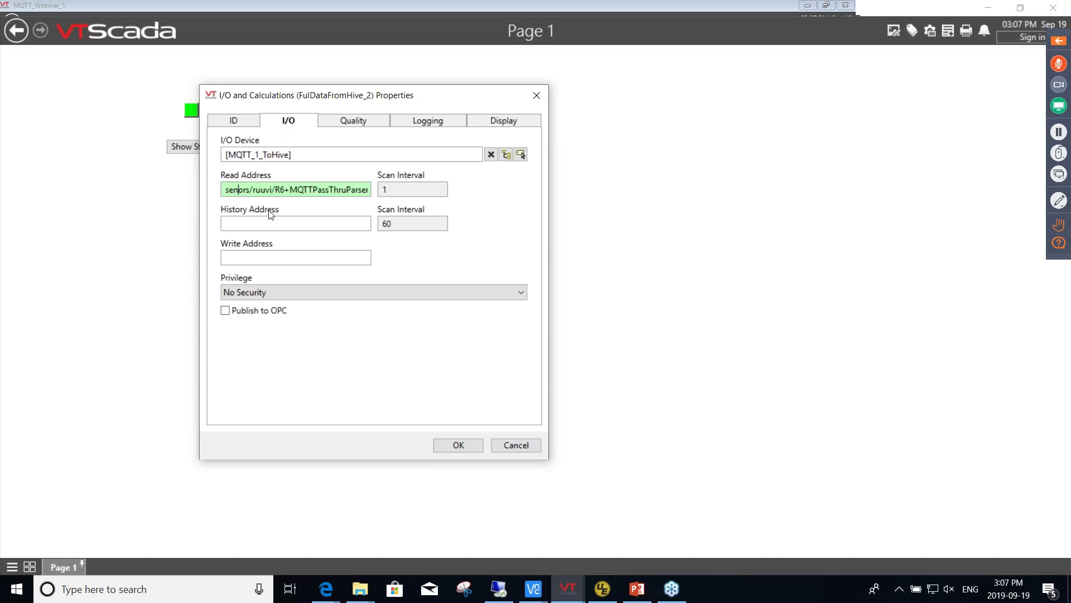
type("s")
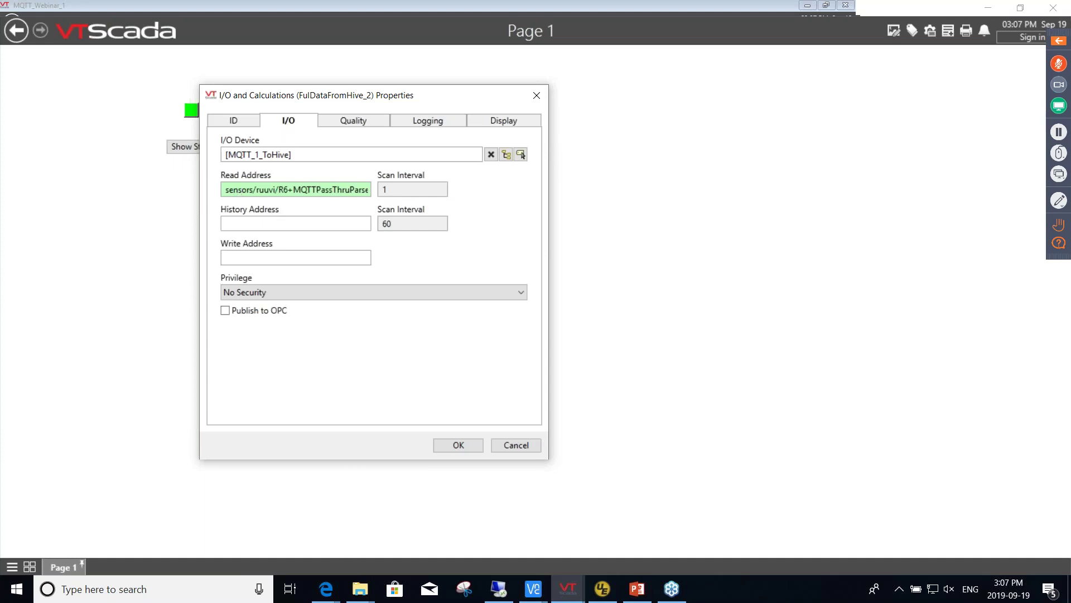
left_click(461, 445)
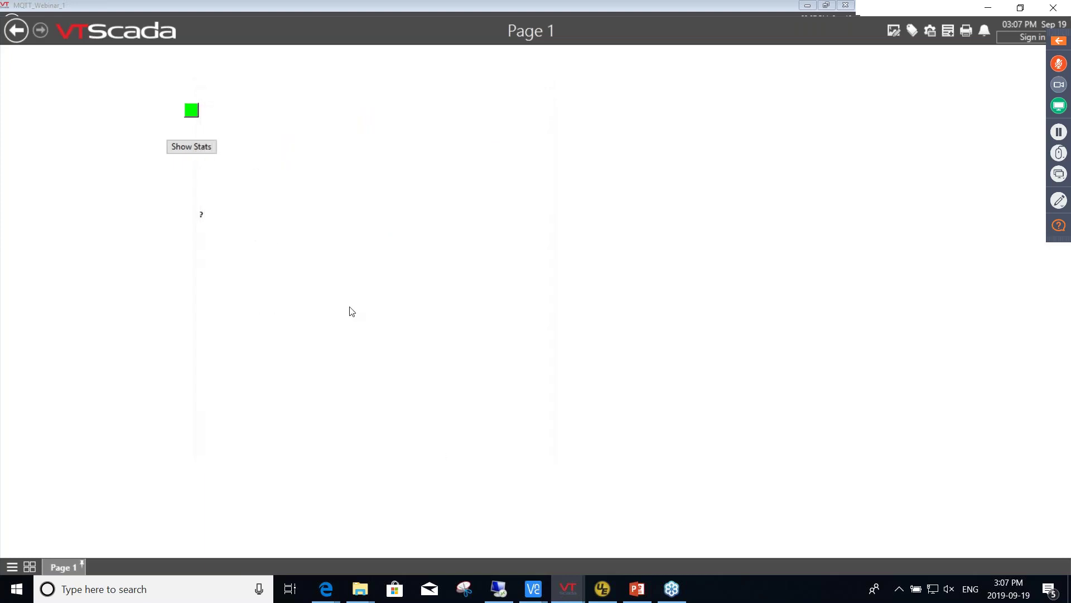
left_click(199, 147)
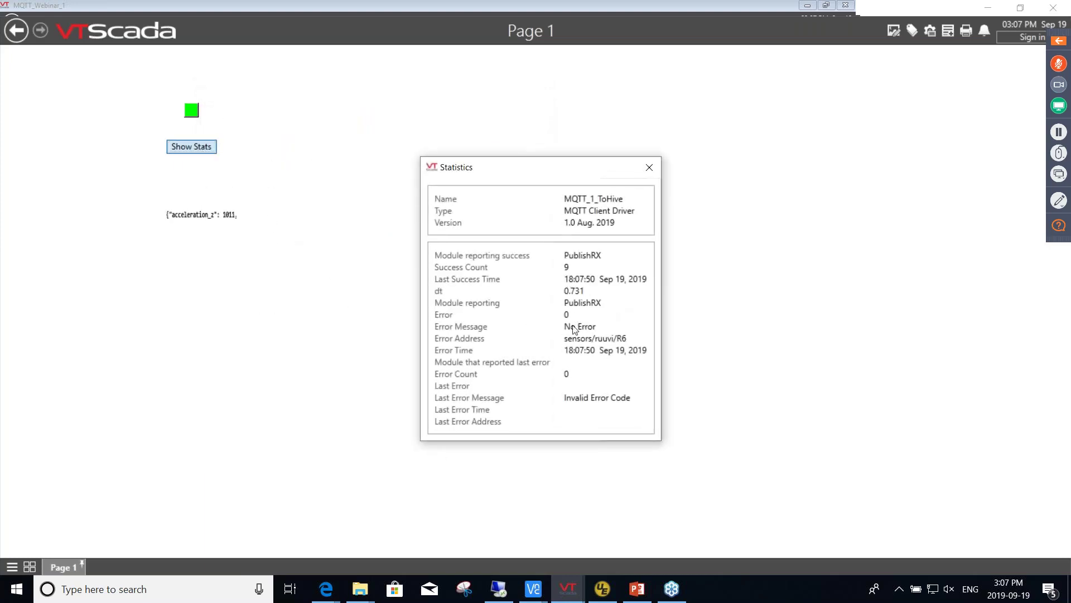
left_click(649, 167)
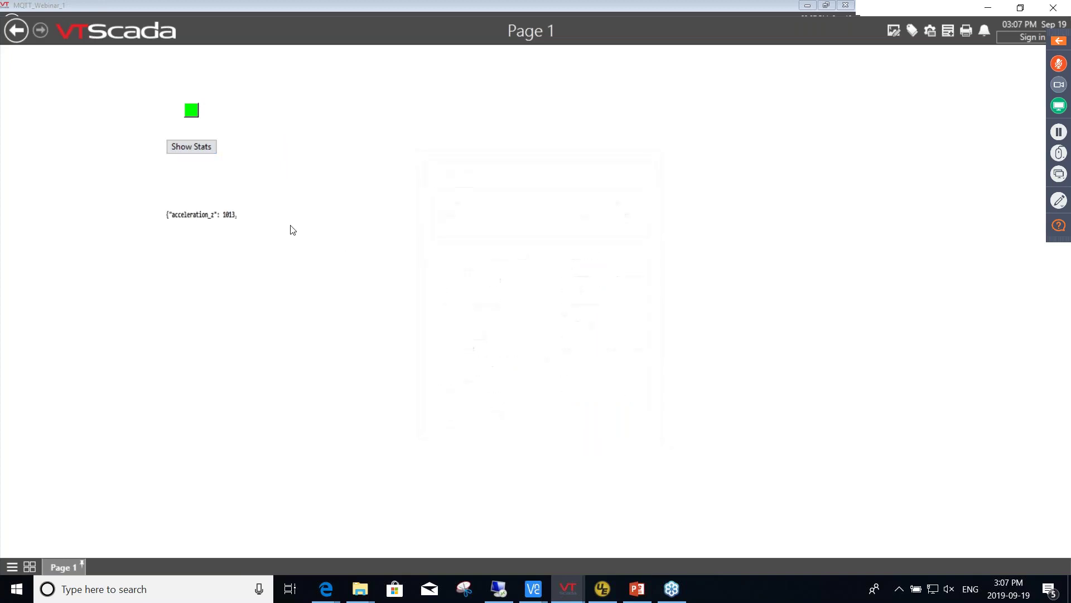
- Edit Page 1 in Idea Studio, widening the payload text in both directions to about 1181 px, and close the editor
left_click(894, 31)
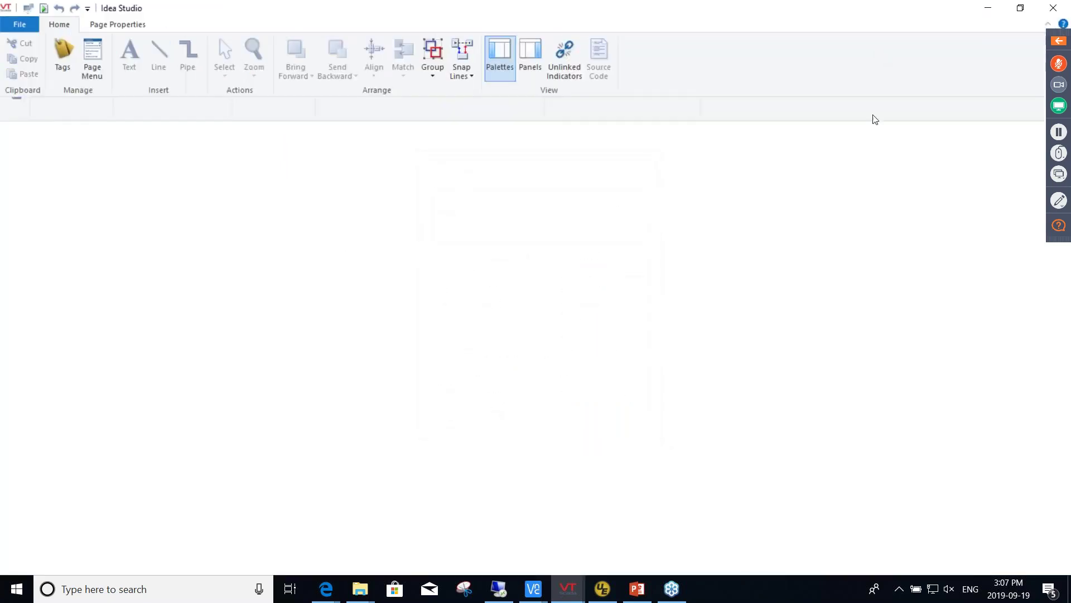
left_click(440, 266)
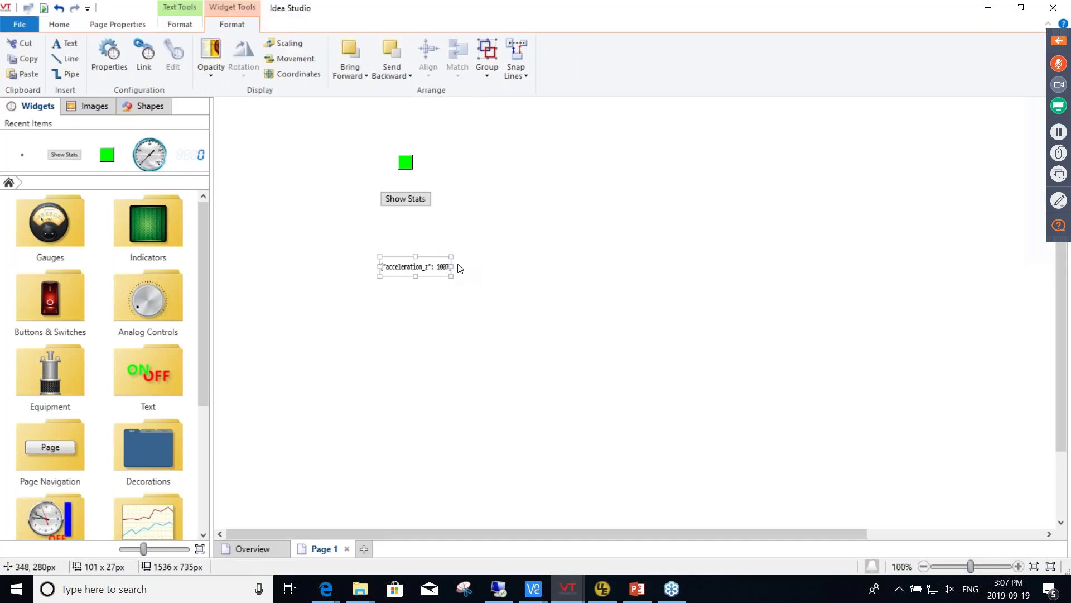
mouse_move(446, 266)
left_mouse_down()
mouse_move(930, 249)
mouse_move(1030, 261)
left_mouse_up()
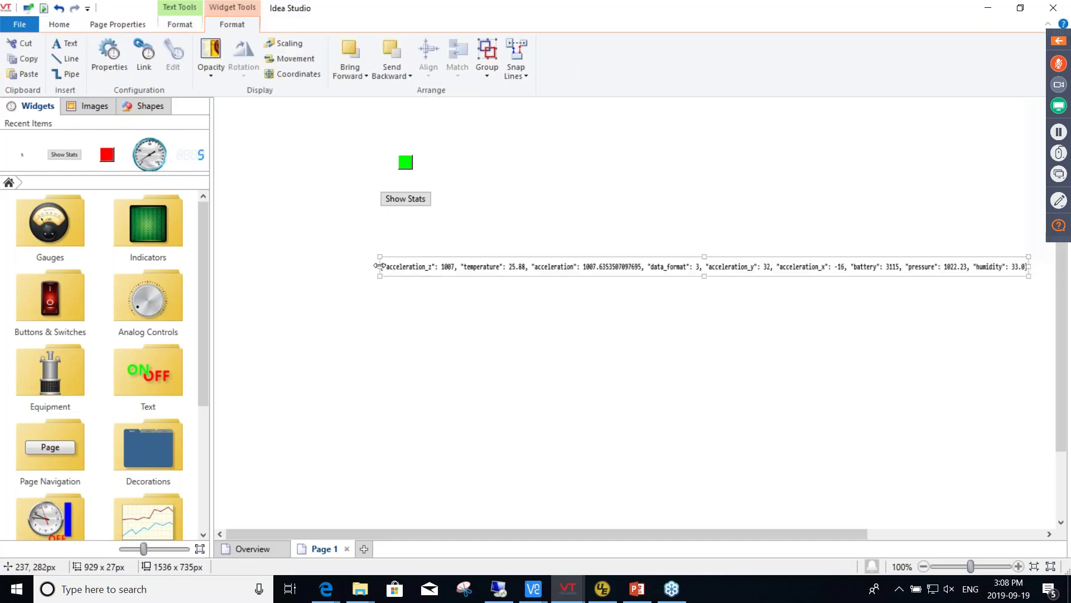
left_click_drag(379, 266, 230, 266)
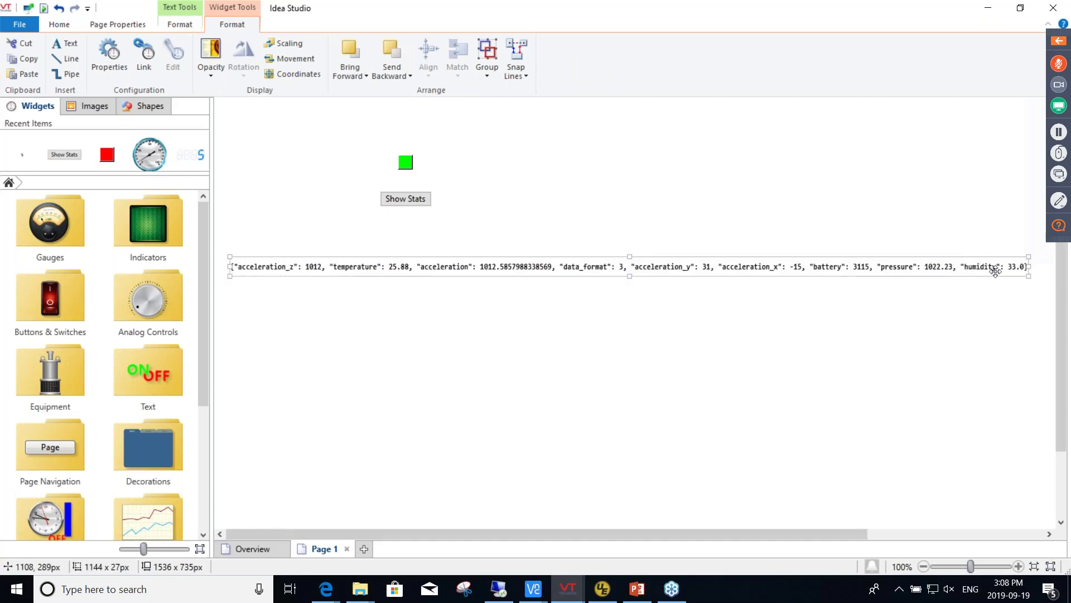
left_click_drag(1028, 266, 1053, 266)
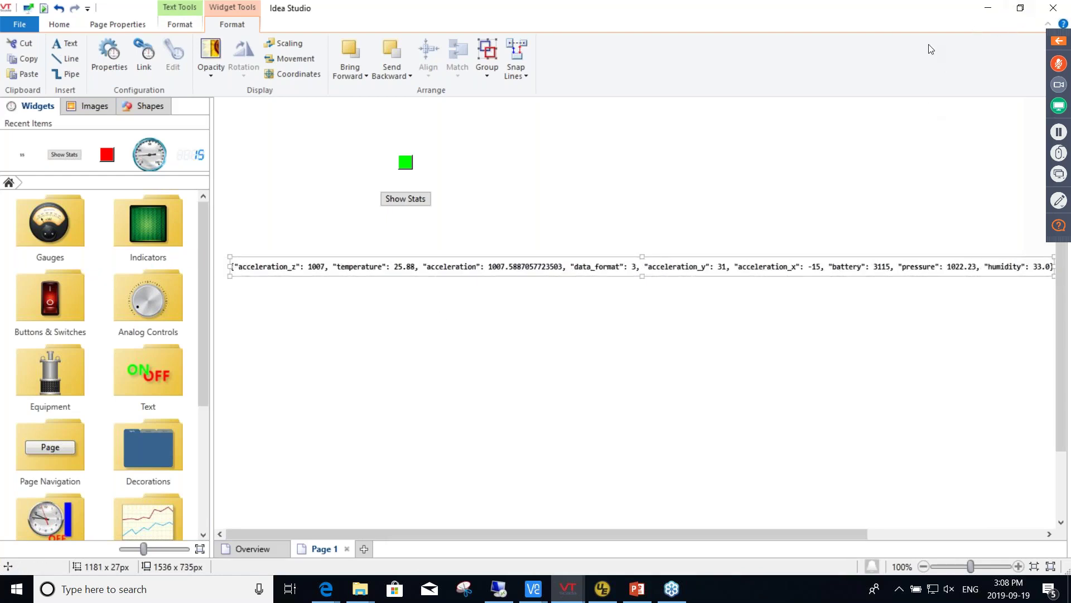
key("alt+Tab")
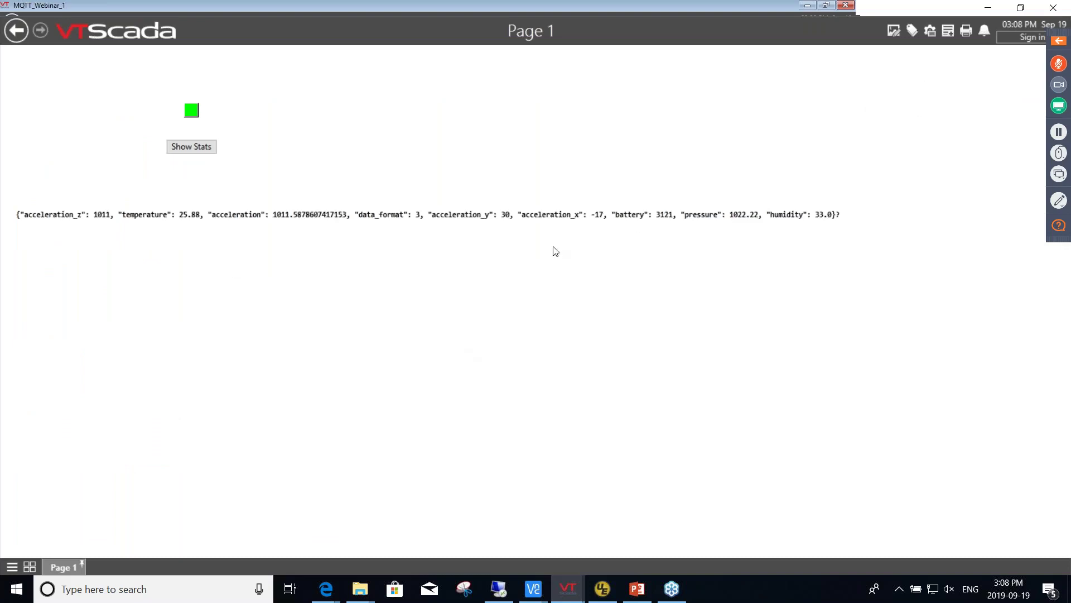
left_click(893, 31)
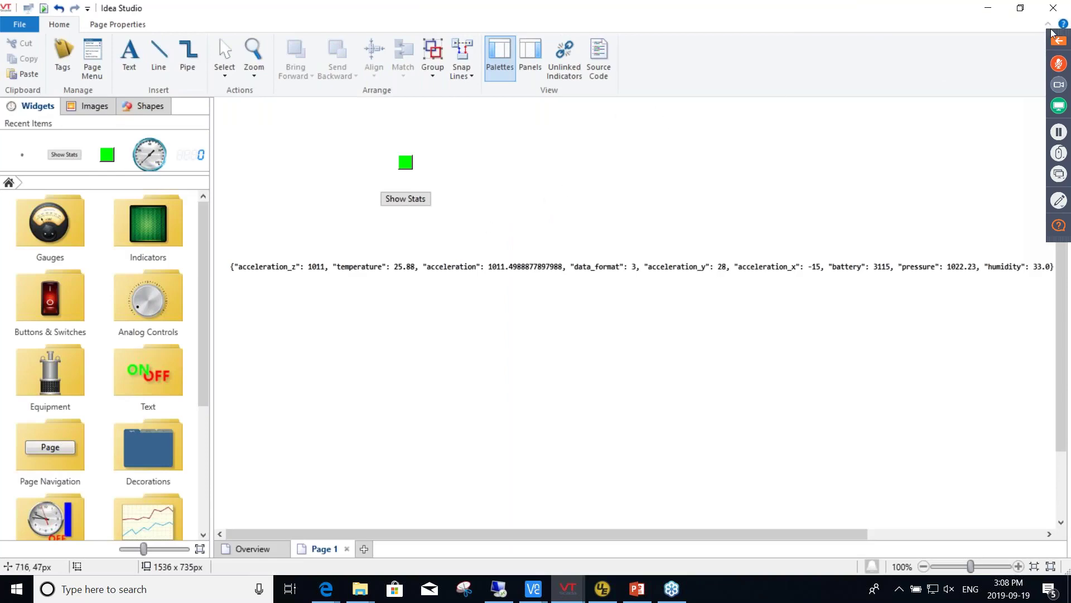
left_click(1055, 10)
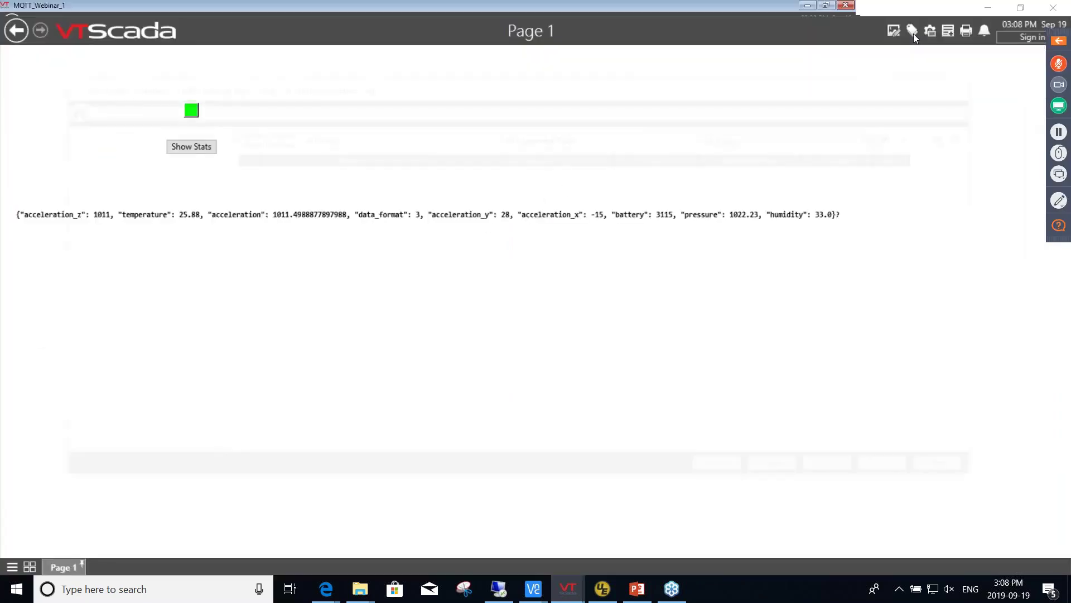
- Start a new I/O and Calculations tag in Analog mode with the name Temperature_IO
left_click(912, 33)
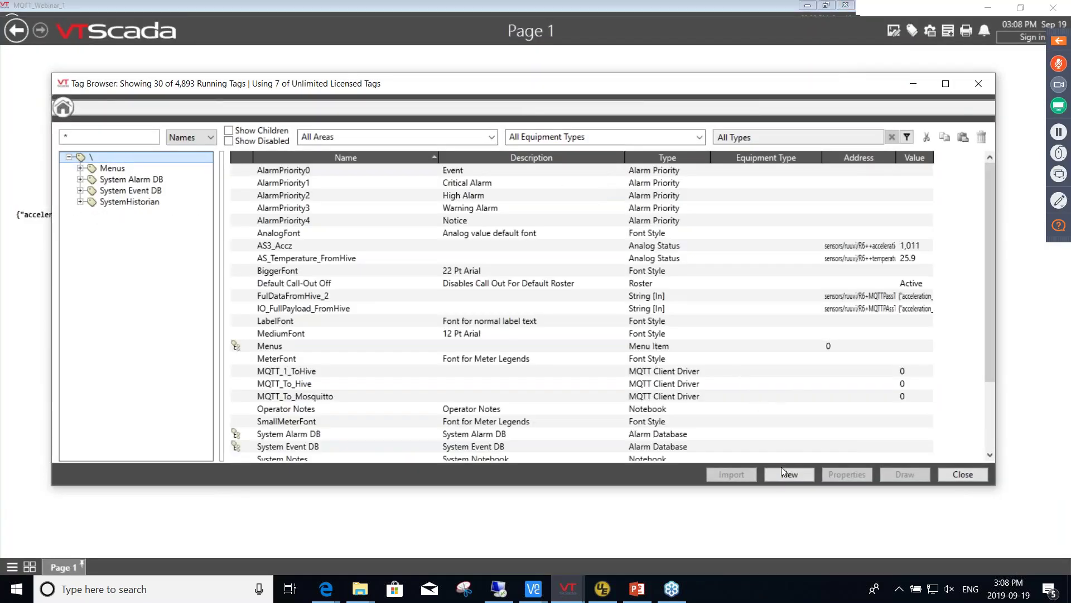
left_click(779, 473)
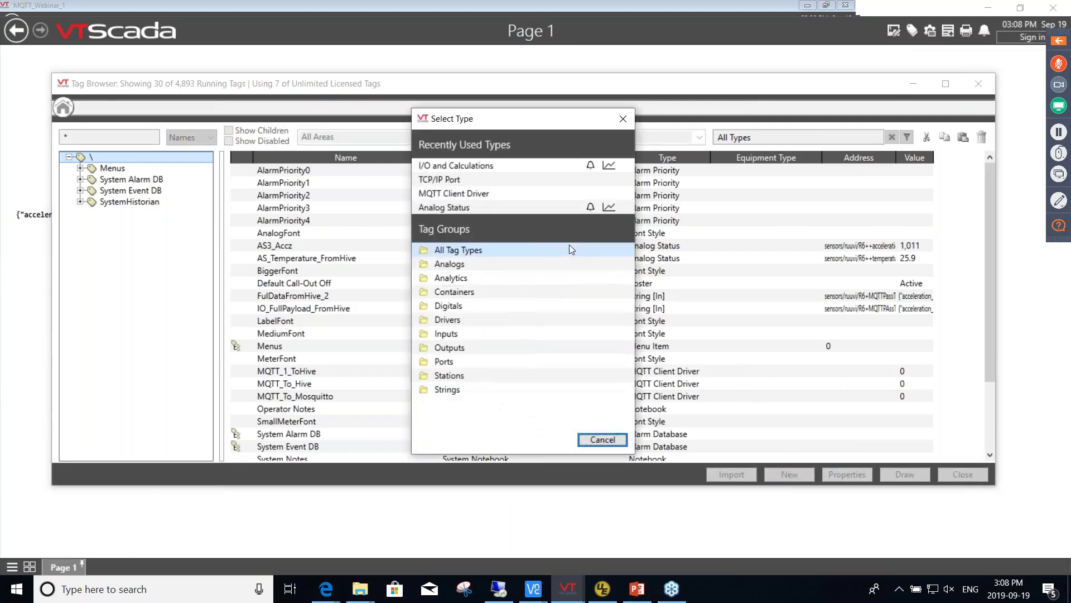
left_click(454, 166)
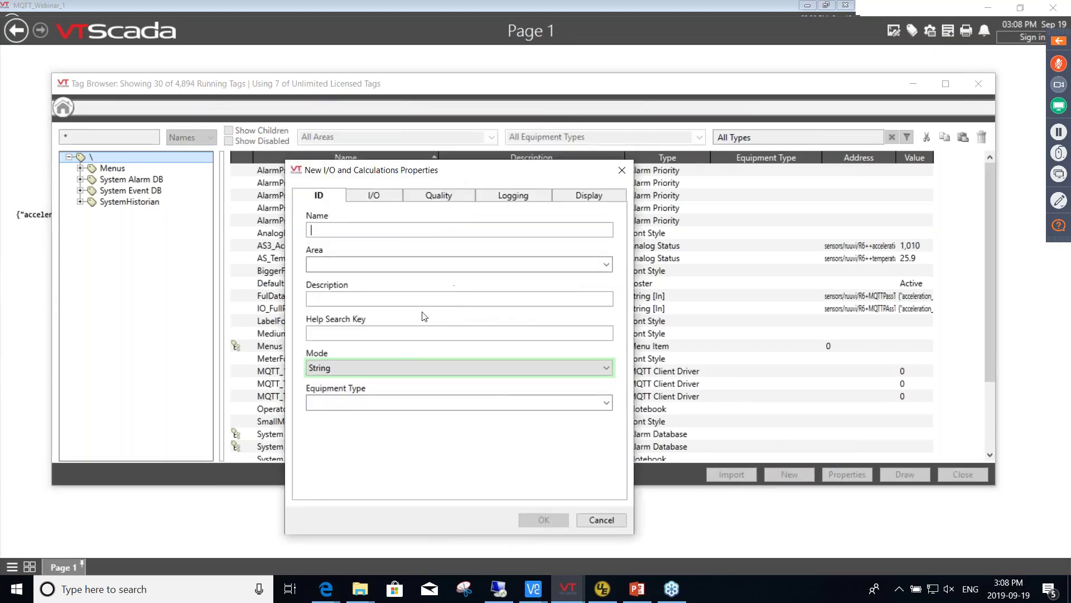
left_click(394, 369)
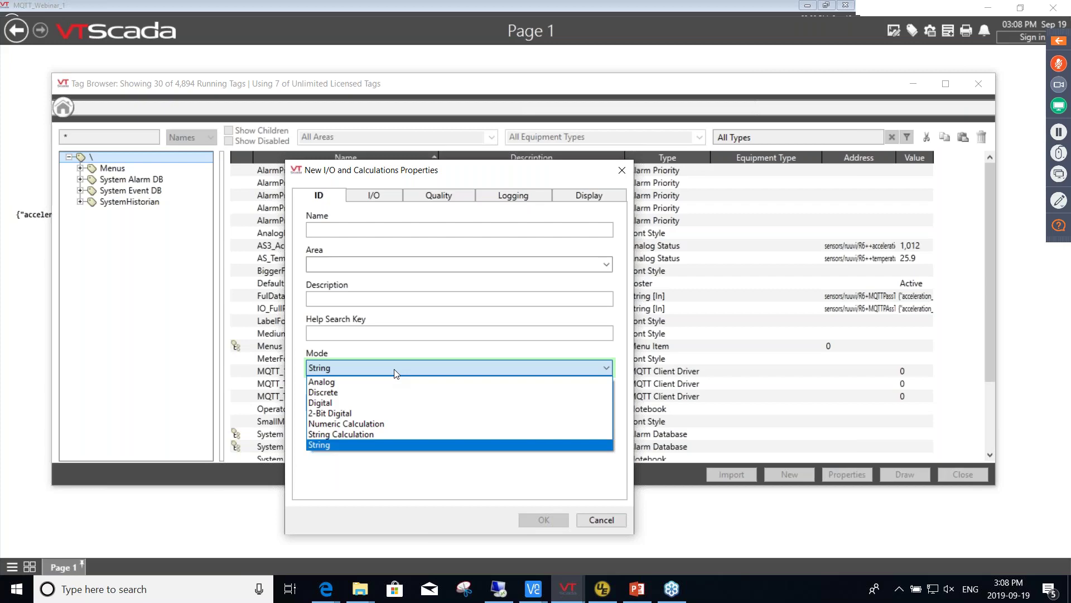
left_click(360, 385)
left_click(357, 230)
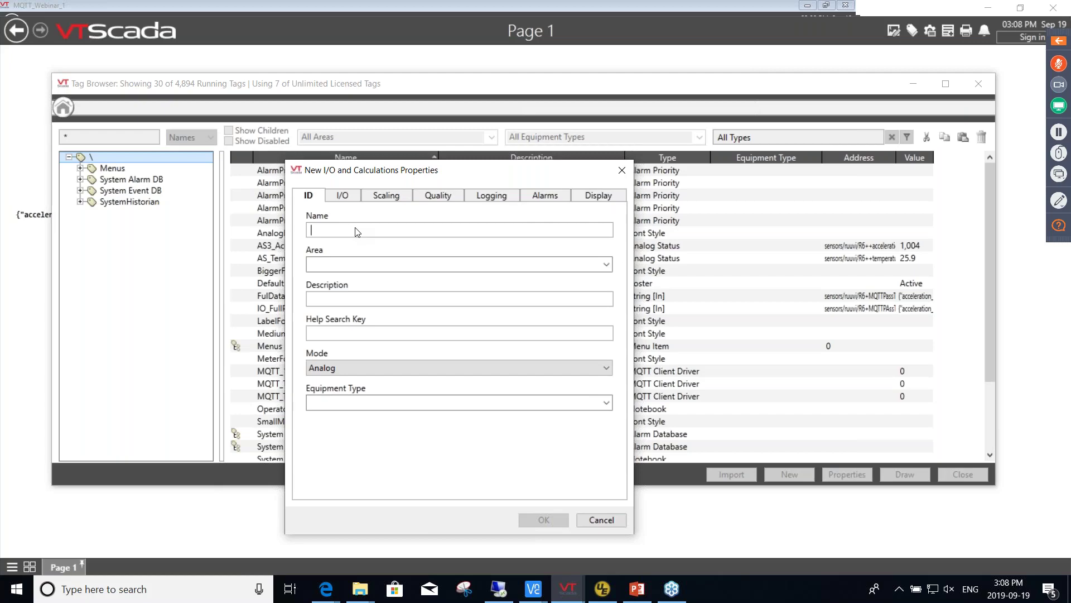
type("Temperat")
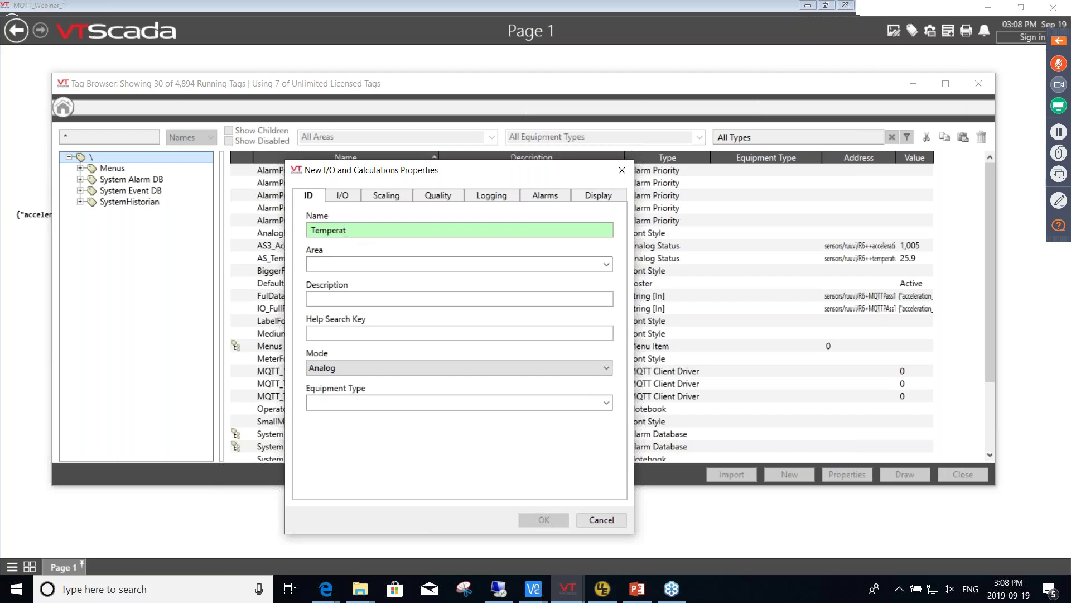
type("ure_IO")
- Remove MQTTPassThruParser from the new tag's read address, keeping both plus signs after R6
left_click(353, 196)
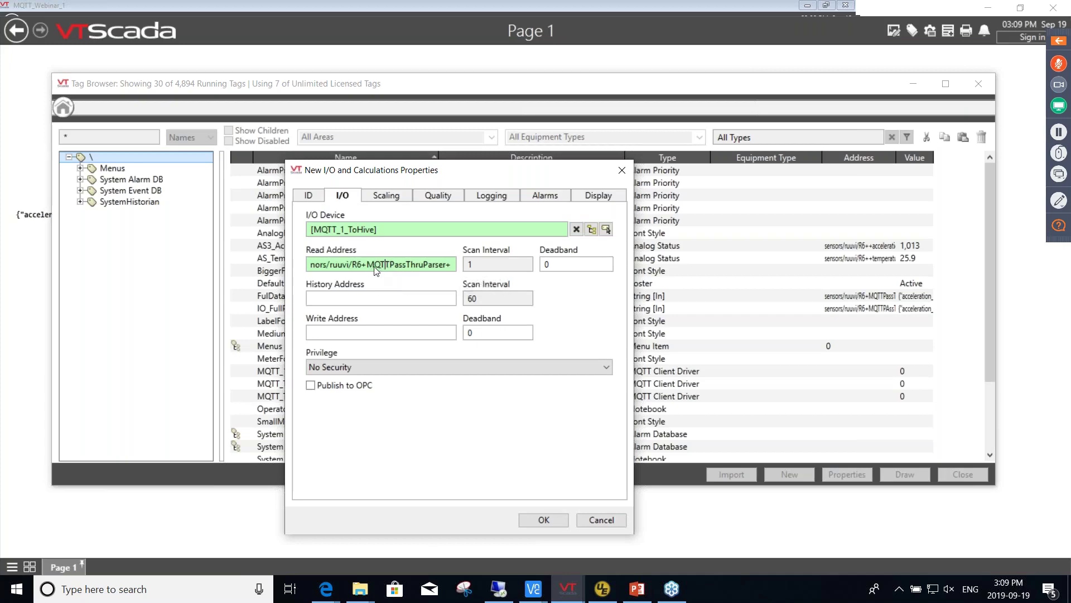
left_click(345, 269)
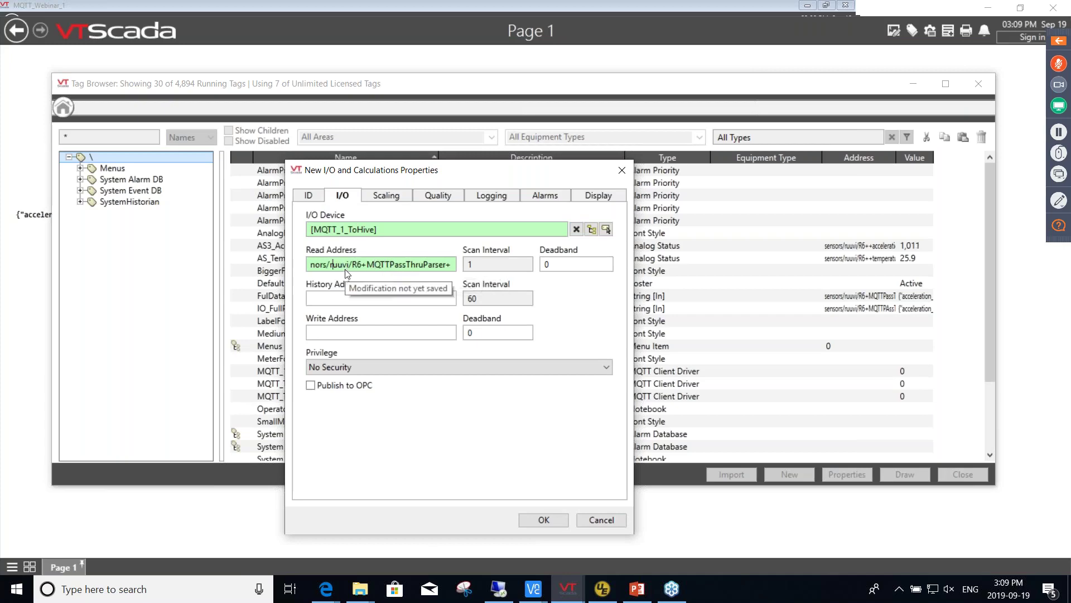
key("Home")
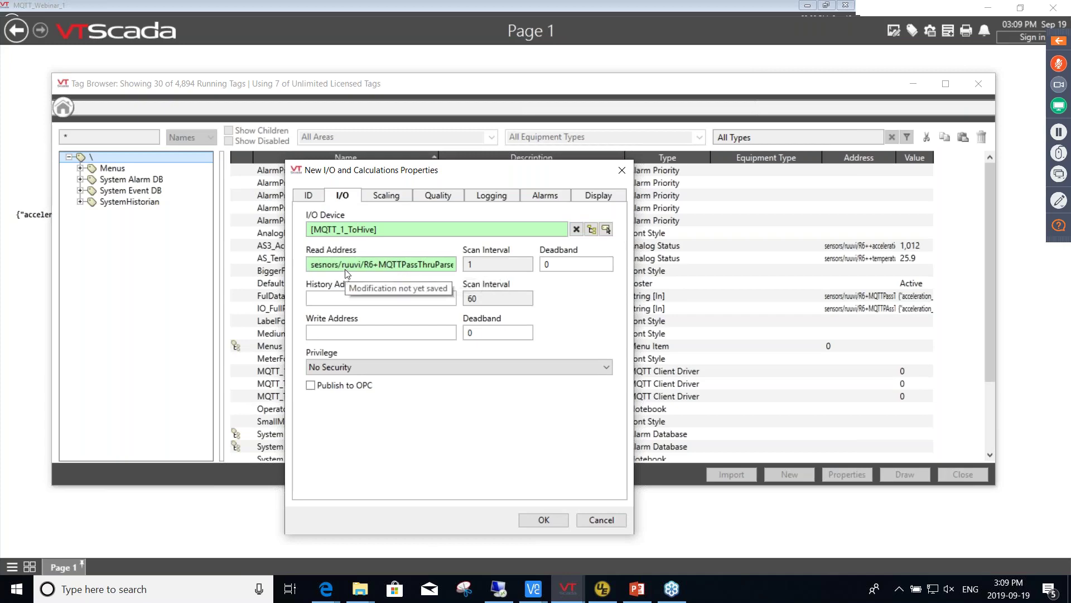
key("shift+Right")
key("shift+Right")
key("shift+Right")
key("shift+Right")
key("shift+Right")
key("shift+Right")
key("shift+Right")
key("shift+Right")
key("shift+Right")
key("shift+Right")
key("shift+Right")
key("shift+Right")
key("shift+Right")
key("shift+Right")
key("shift+Right")
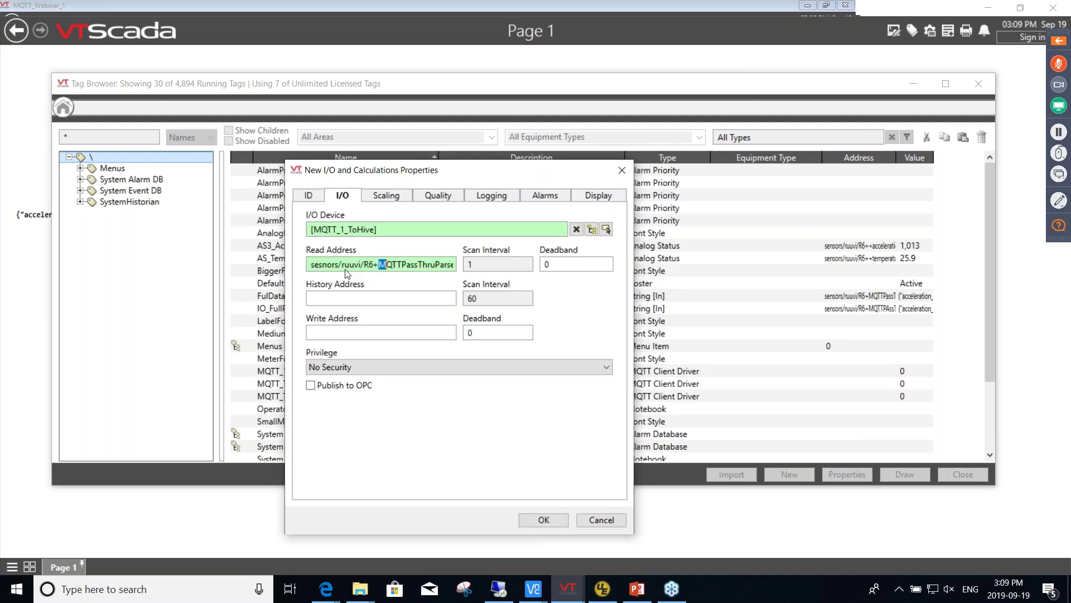
key("shift+Right")
key("shift+Right")
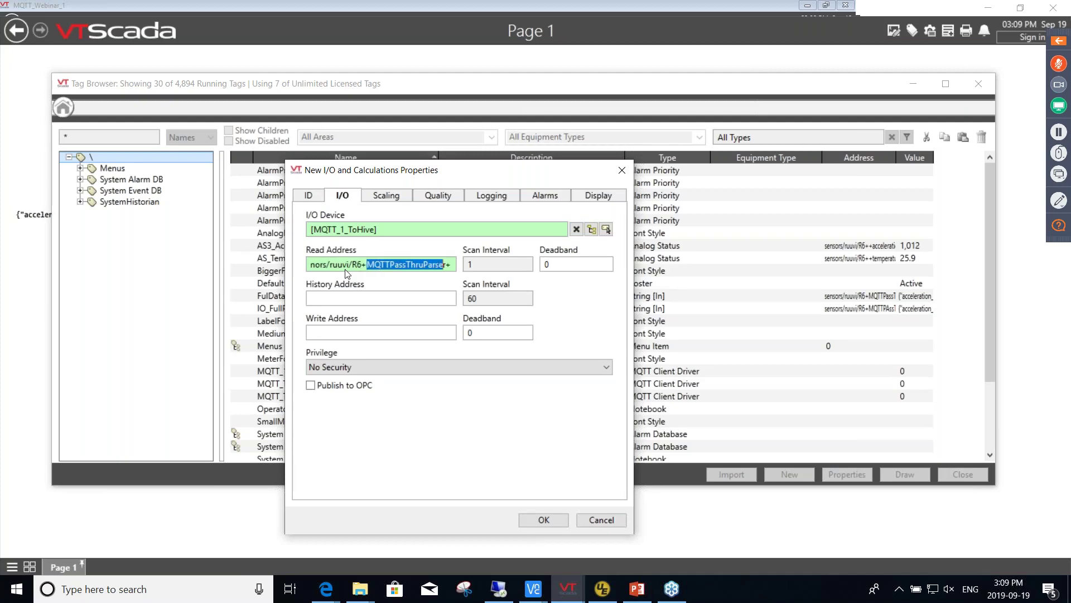
key("Delete")
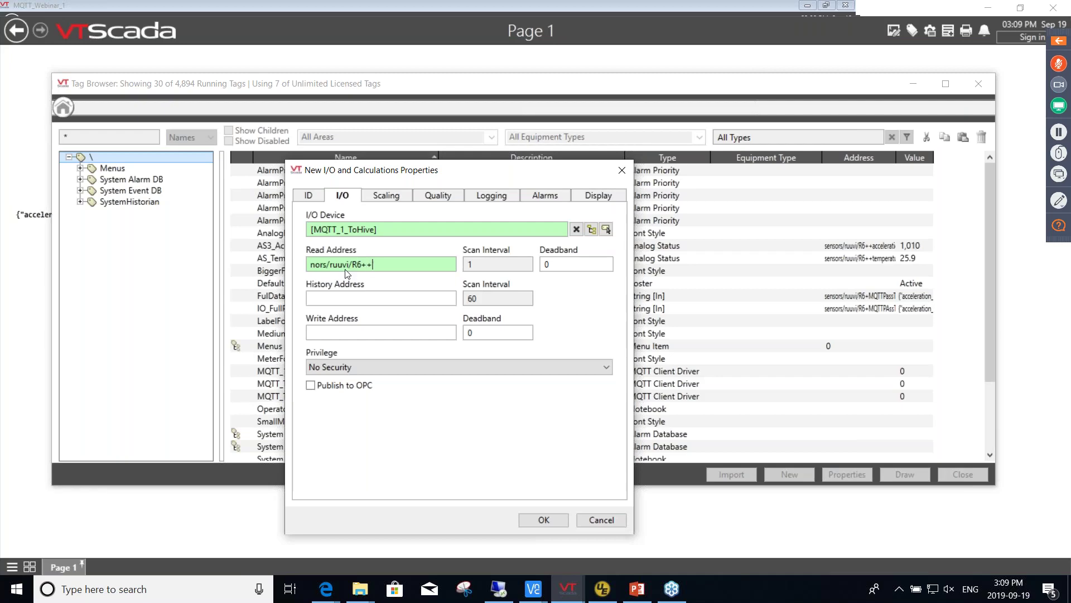
- Uncover the payload text on Page 1 and append temperature as the field name to the new tag's read address
left_click_drag(599, 90, 717, 347)
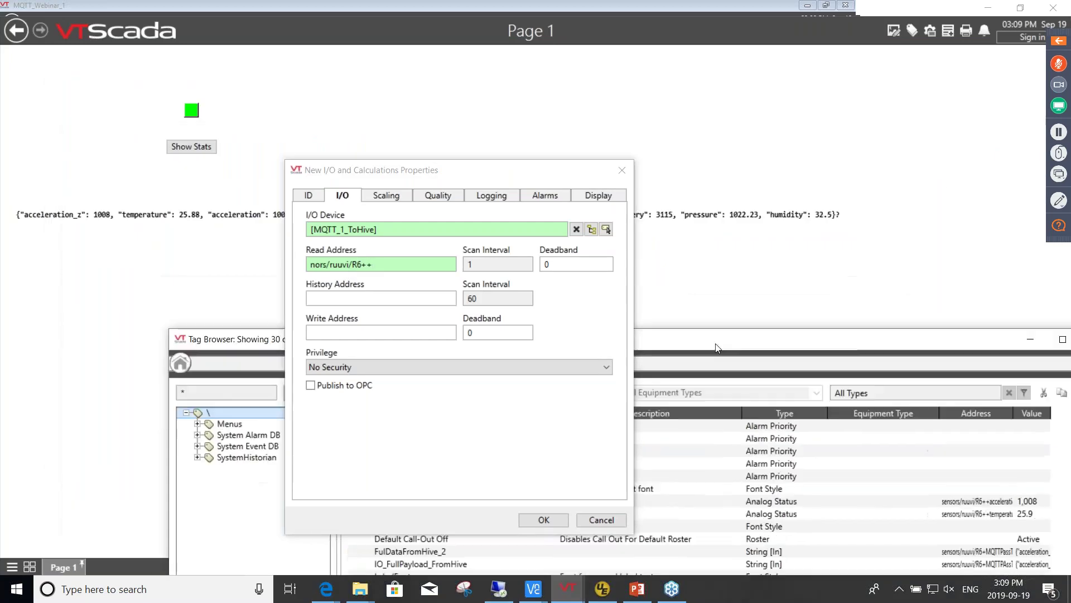
left_click_drag(593, 174, 890, 103)
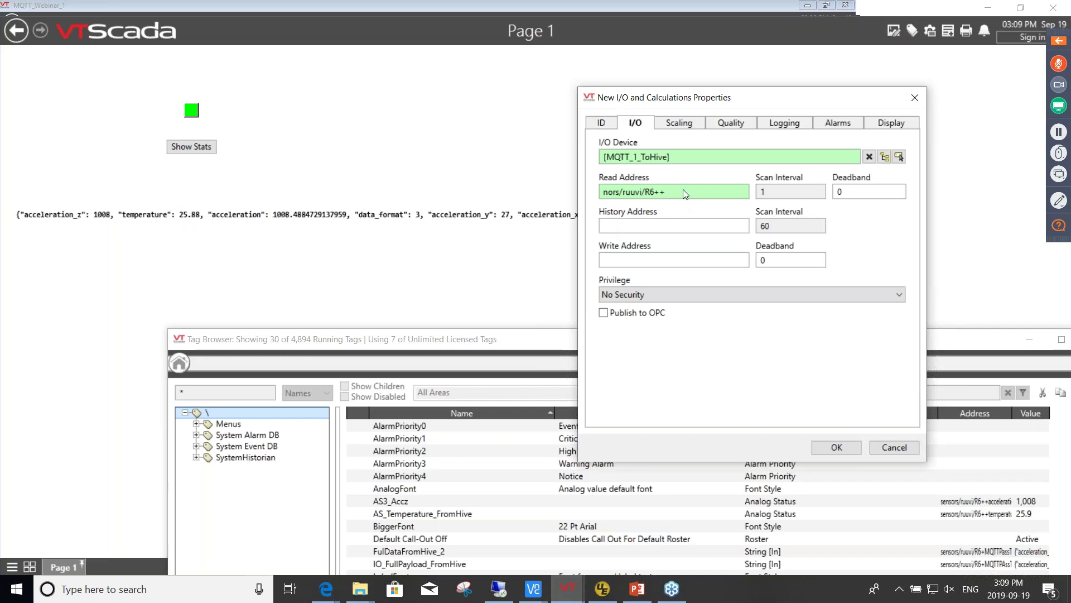
type("tempe")
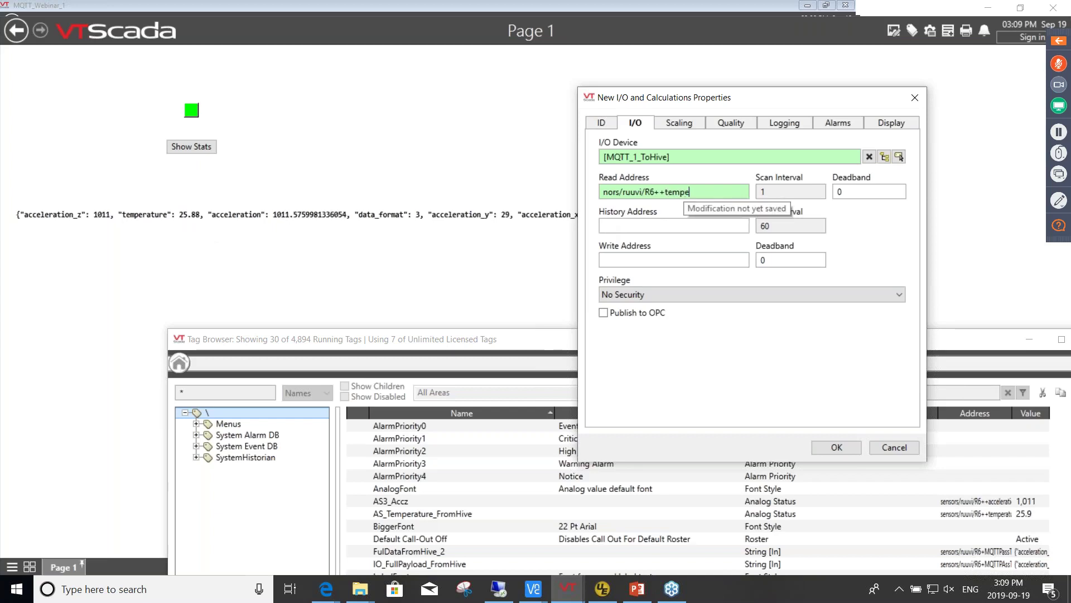
type("rature")
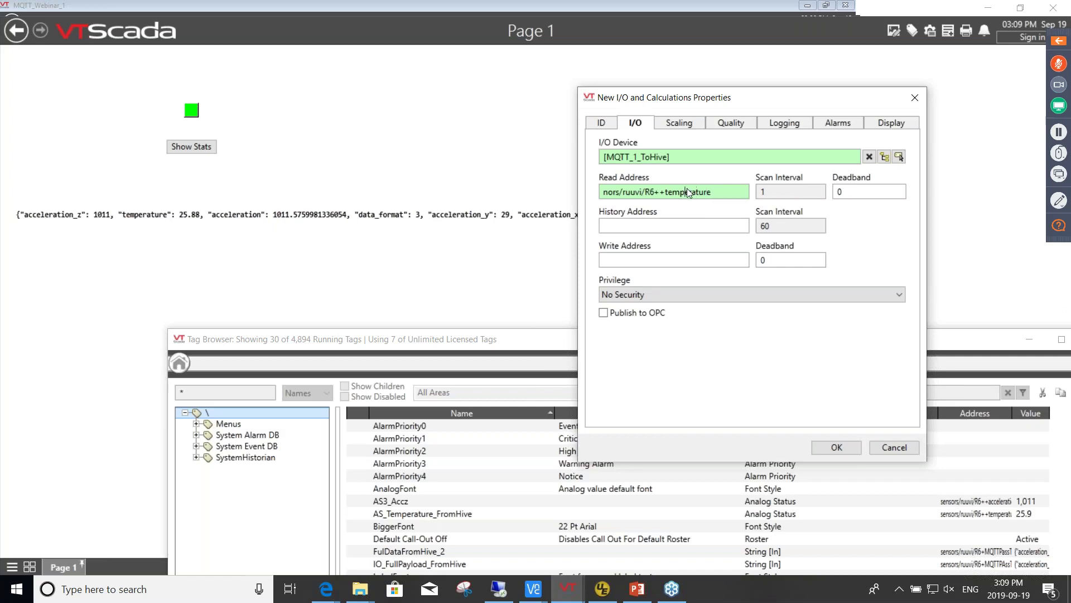
key("Home")
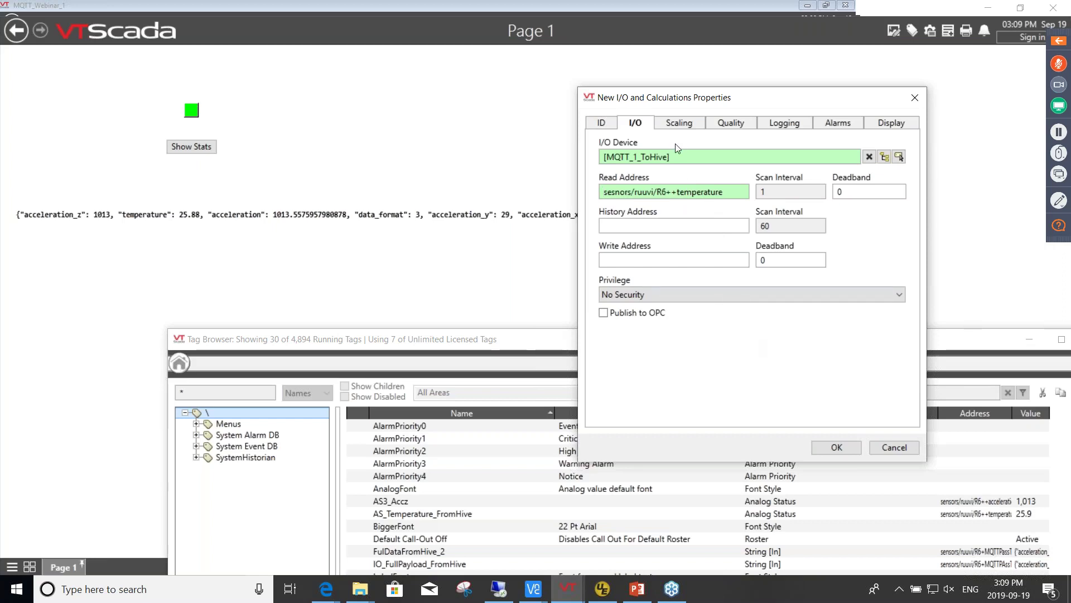
- Create the Temperature_IO tag after reviewing its scaling, and locate it at the end of the Tag Browser list
left_click(677, 125)
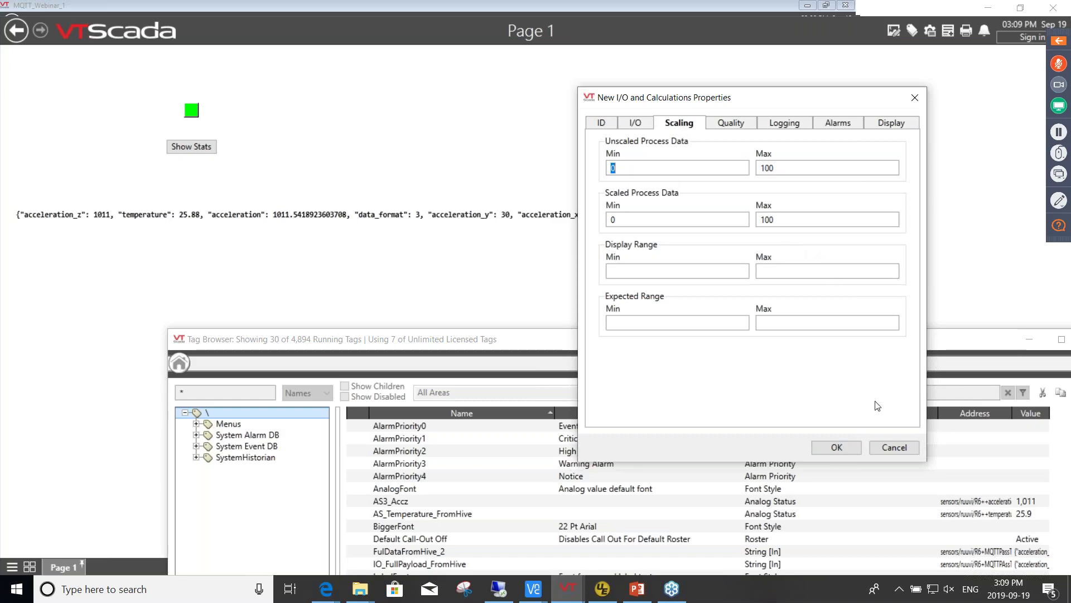
left_click(836, 448)
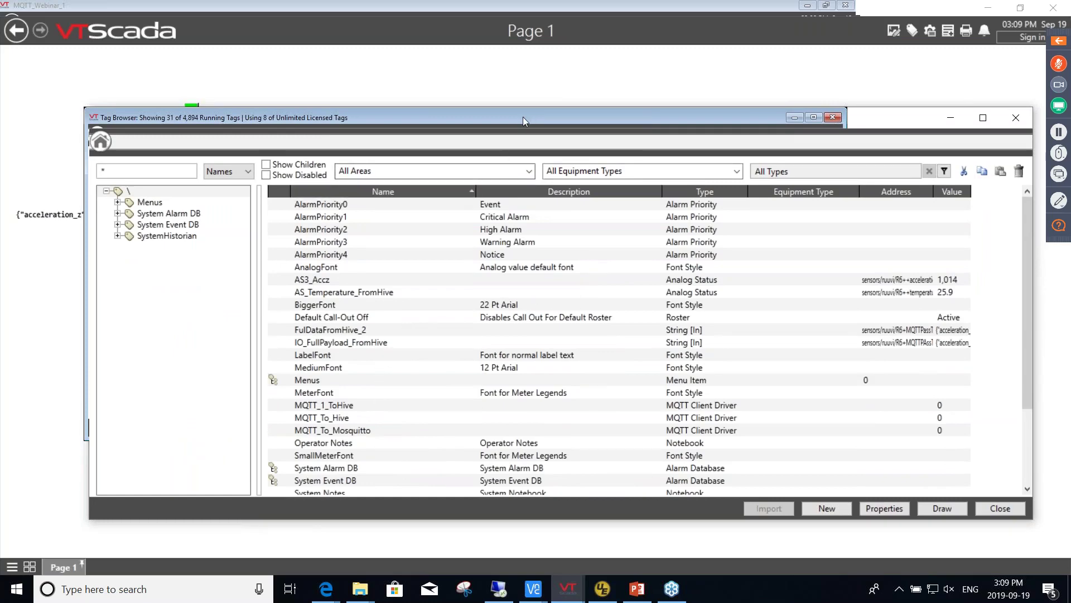
left_click_drag(523, 116, 523, 122)
key("End")
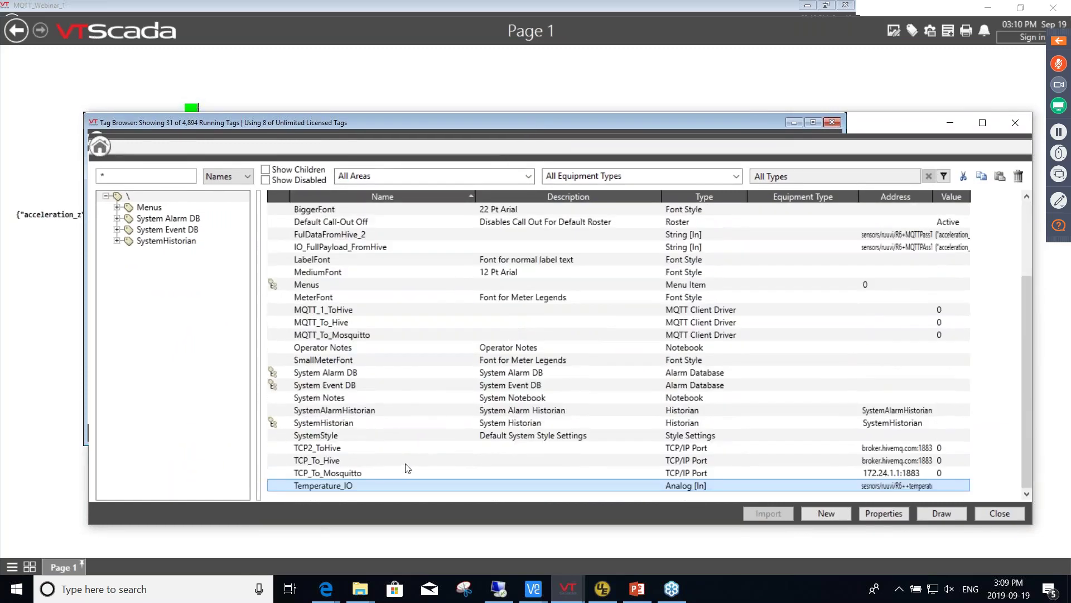
- Draw Temperature_IO on Page 1 as a Backlit gauge above the payload text, and return to the running page
left_click(942, 514)
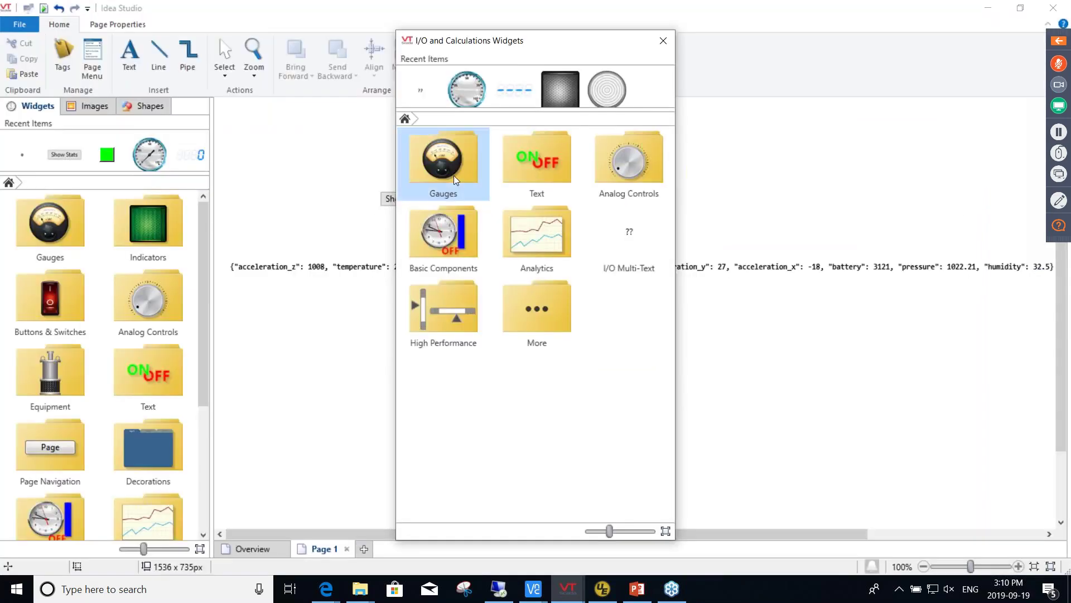
left_click(454, 176)
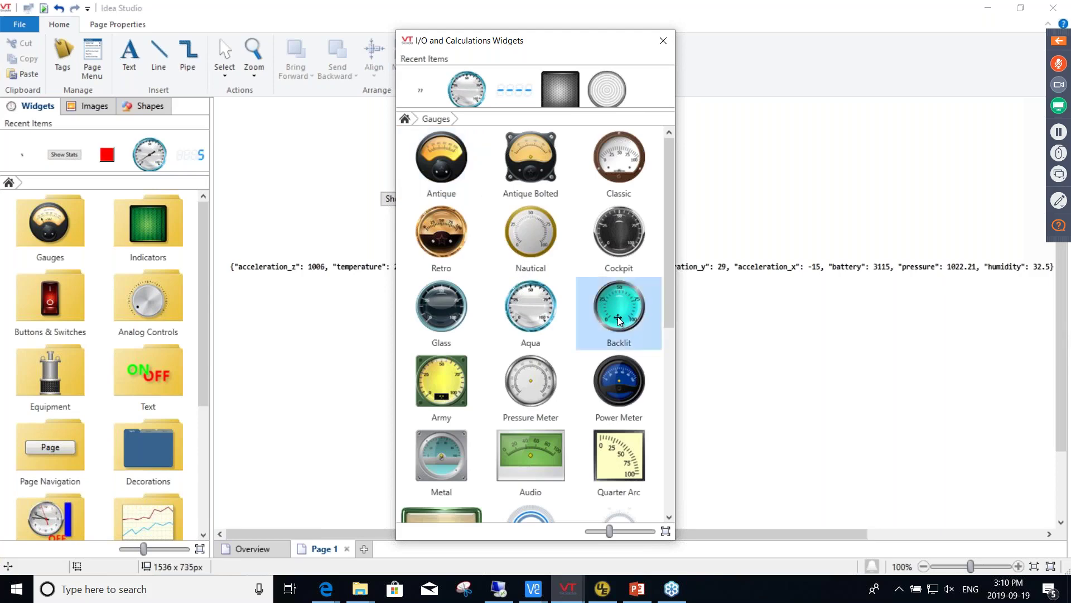
left_click(618, 313)
left_click(630, 203)
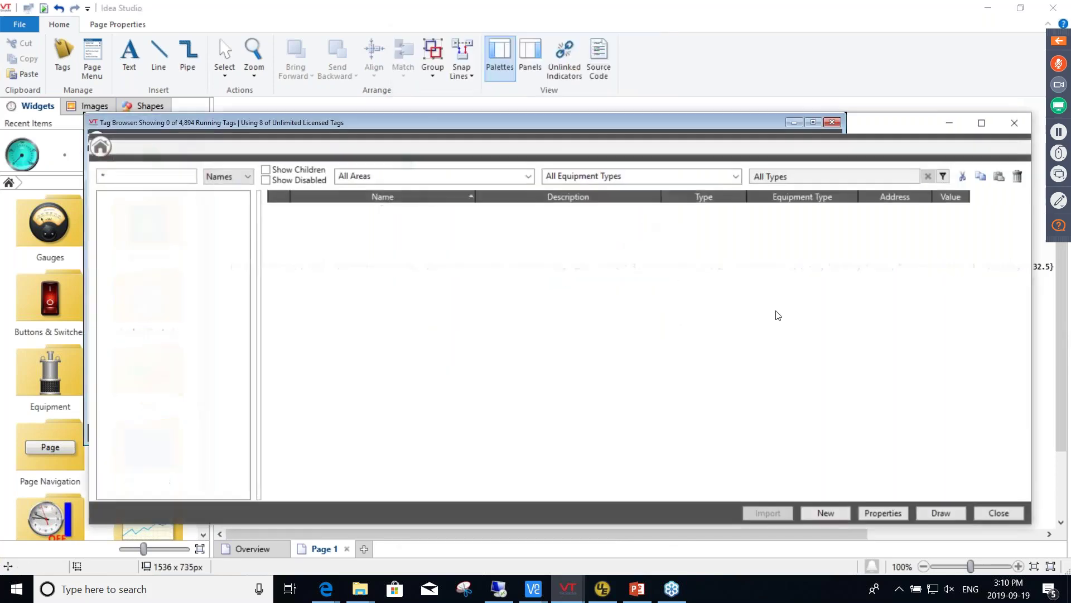
left_click(993, 512)
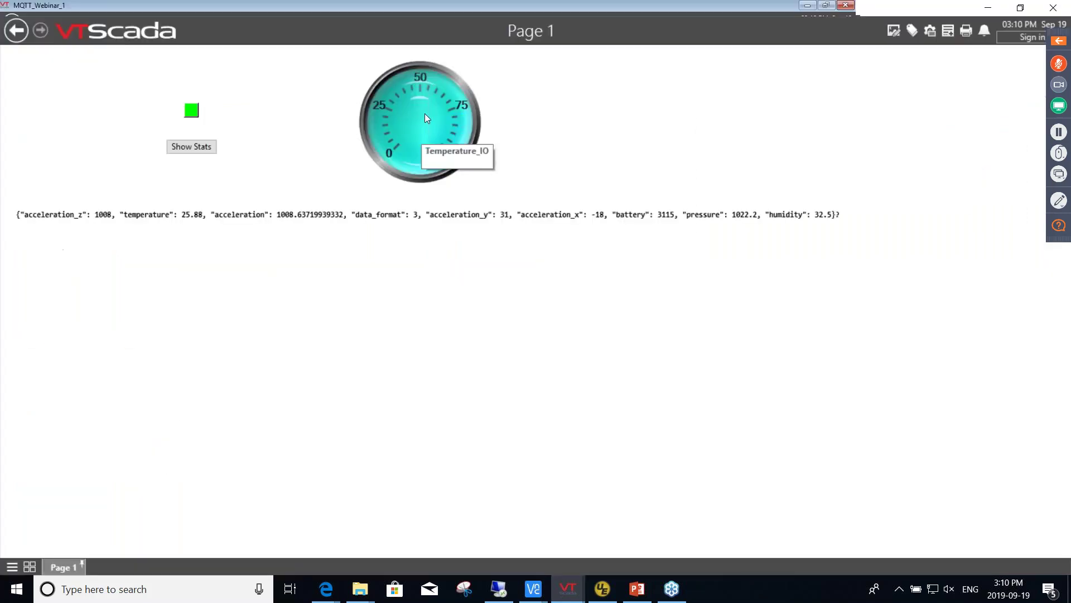
- Correct the misspelled topic in the gauge tag's read address to sensors/ruuvi/R6++temperature and save the tag
right_click(424, 114)
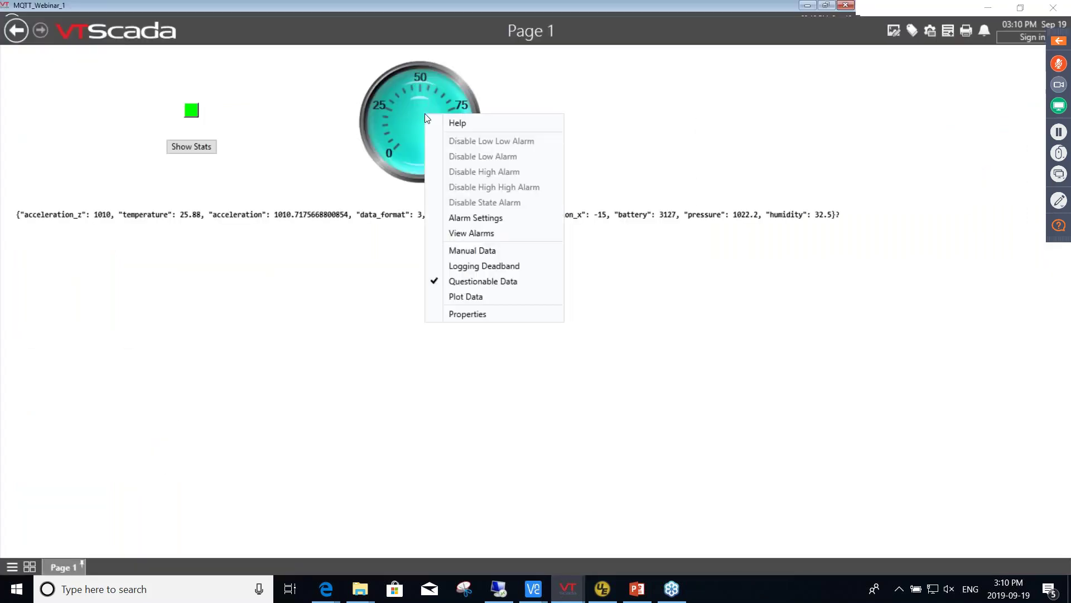
left_click(470, 319)
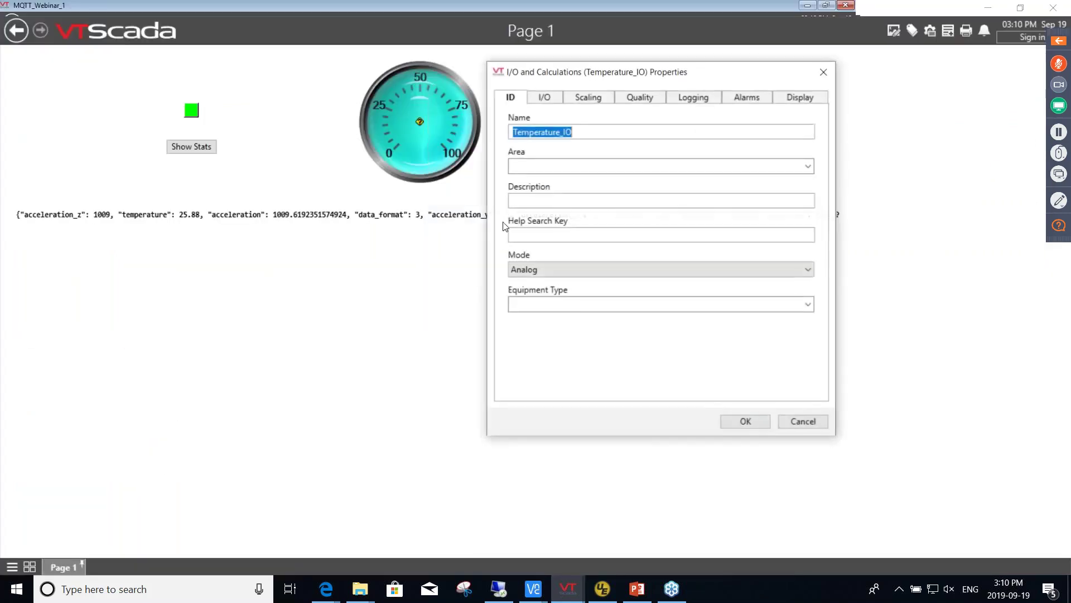
left_click(554, 98)
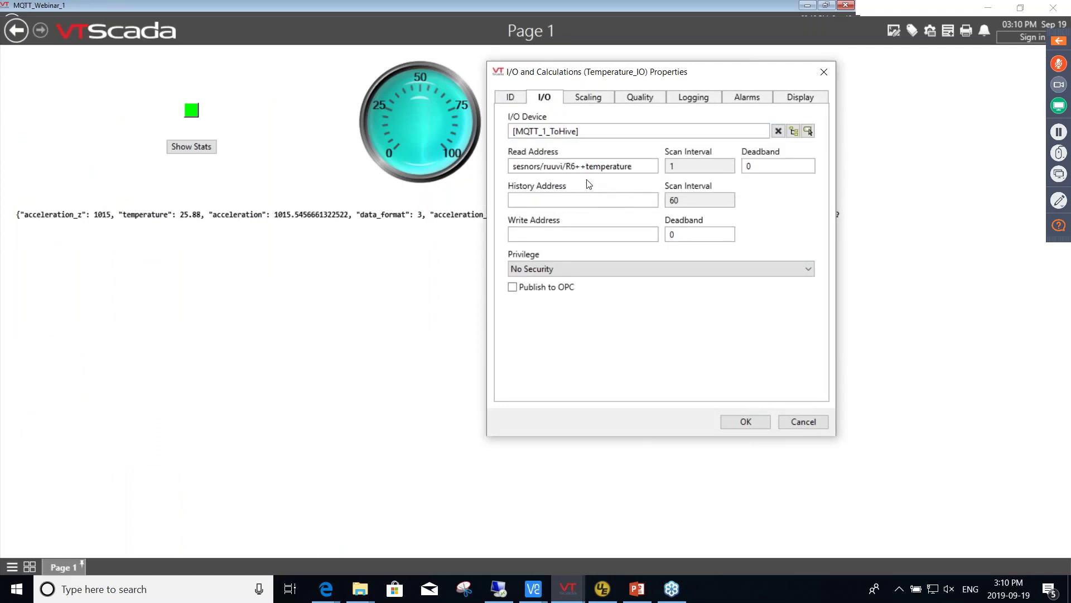
key("Left")
key("Left")
key("Left")
key("Left")
key("Left")
key("Left")
key("Left")
key("Left")
key("Left")
key("Left")
key("Left")
key("Left")
key("Left")
key("Left")
key("Left")
key("Left")
key("Delete")
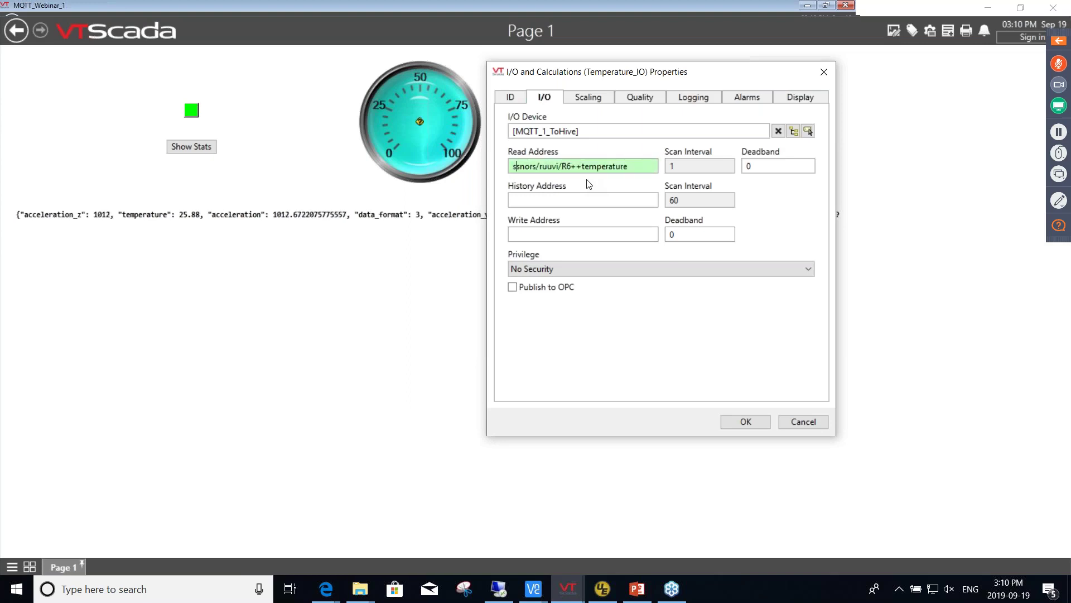
key("Delete")
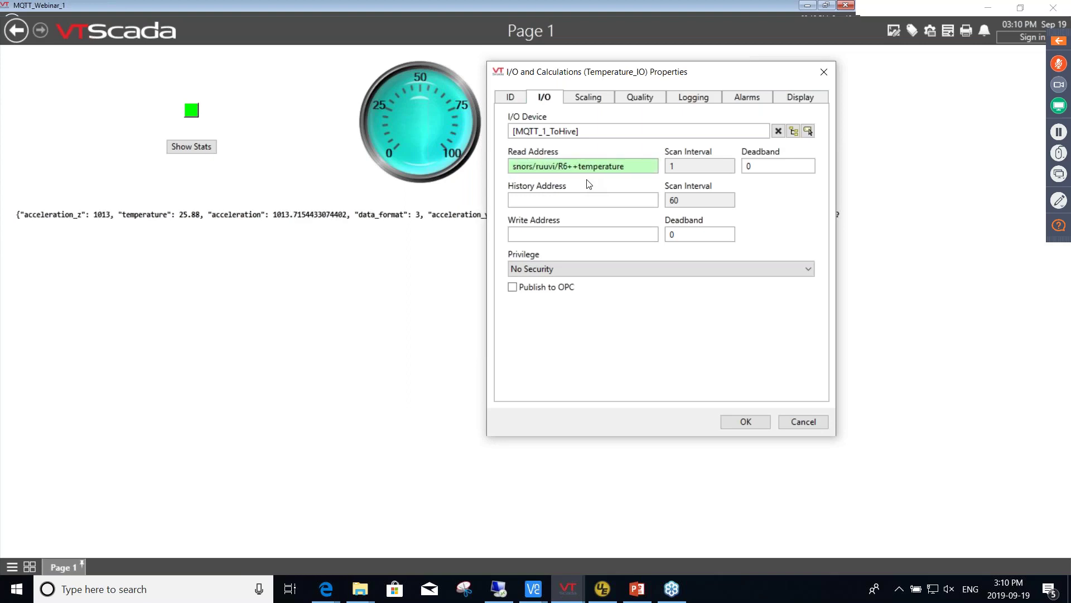
key("Delete")
key("Delete")
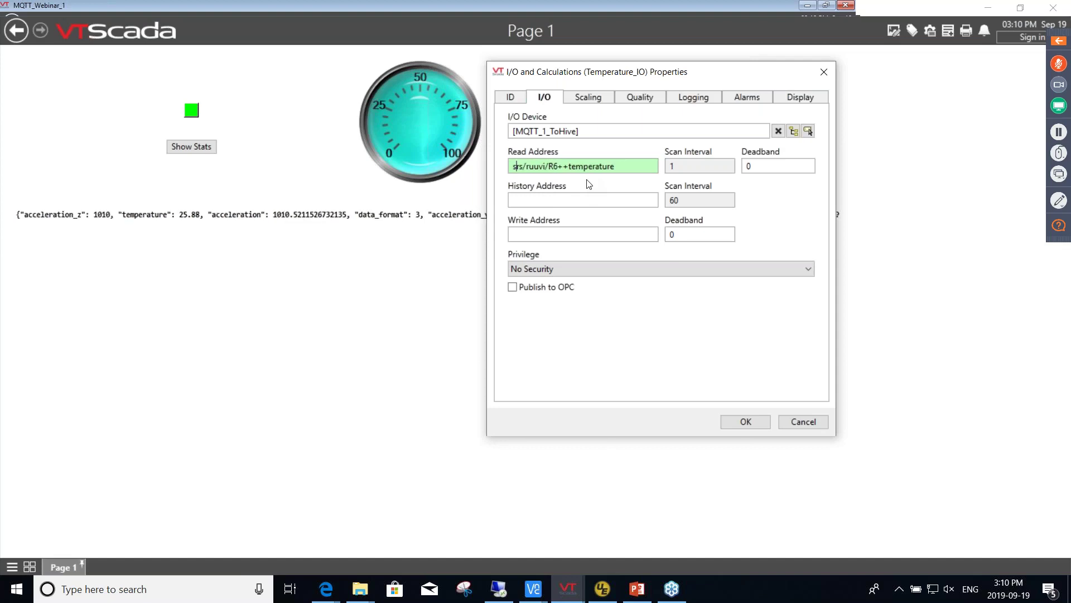
key("Delete")
type("ensors")
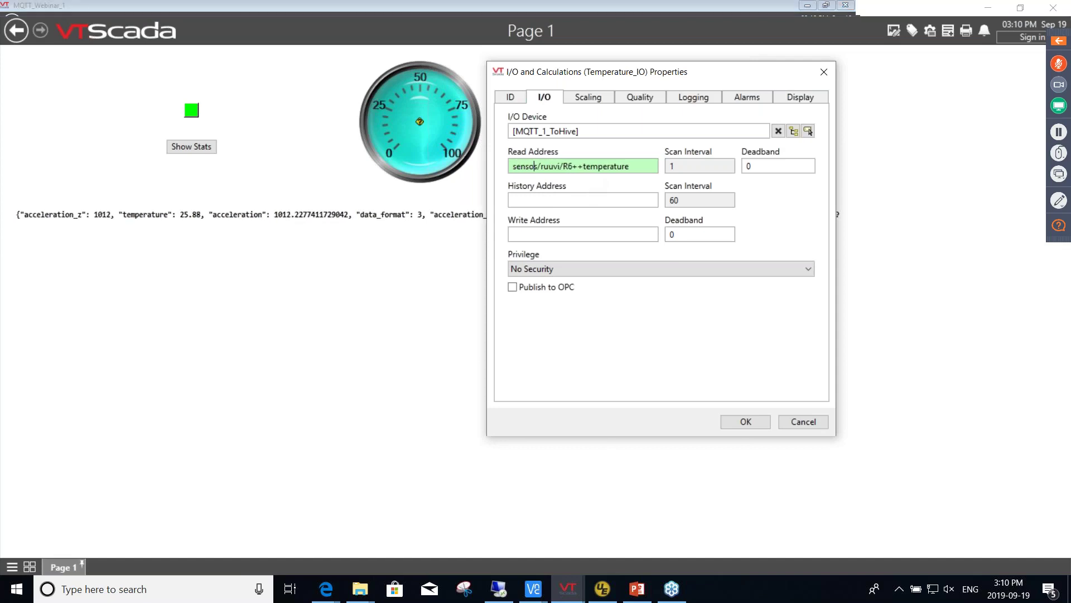
key("Delete")
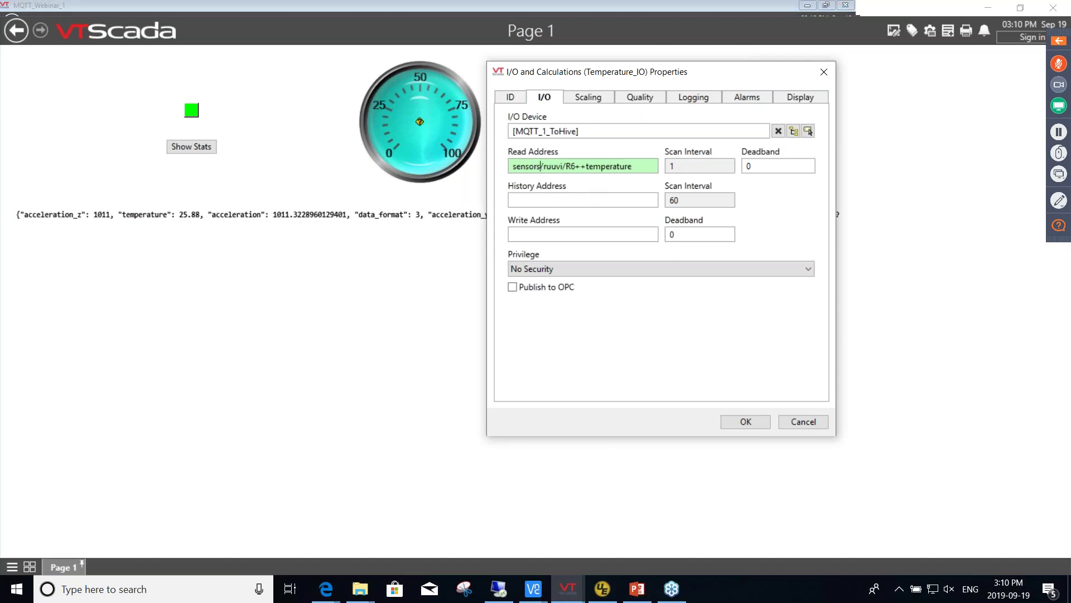
left_click(738, 421)
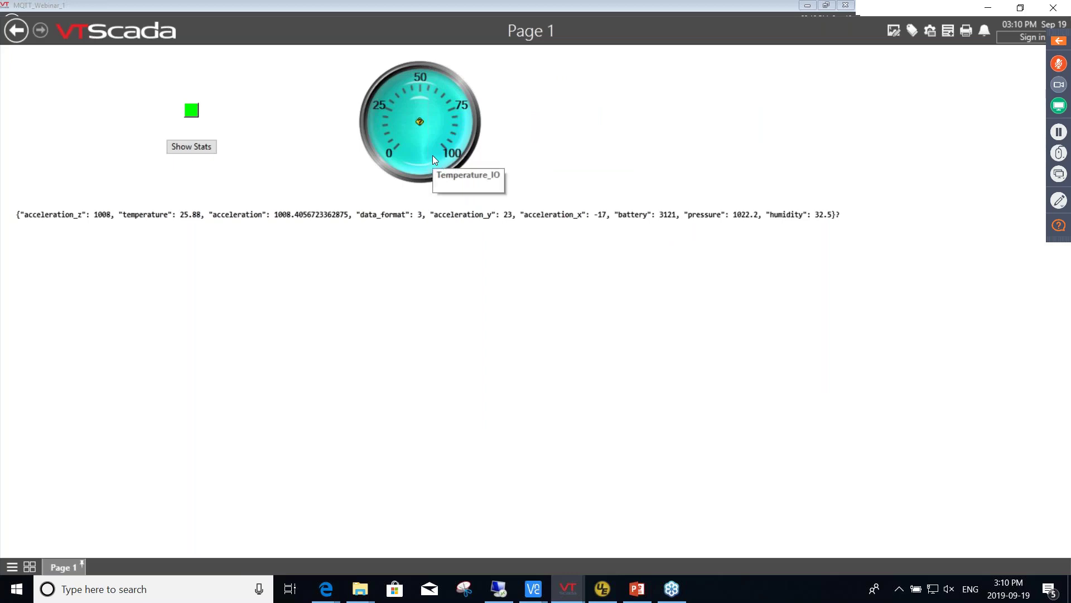
right_click(434, 135)
left_click(408, 160)
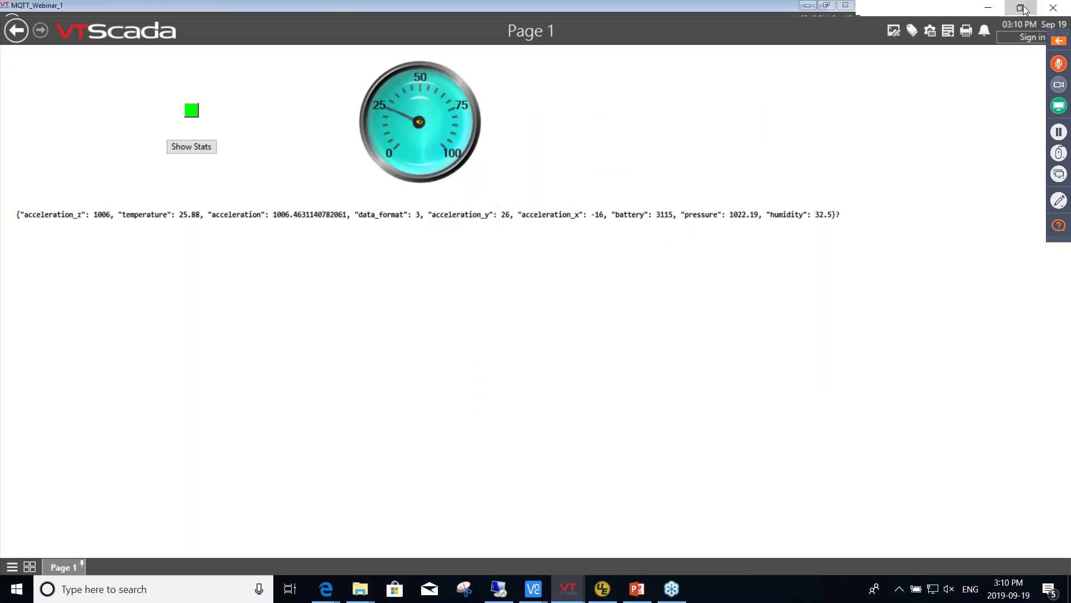
- Restore the VTScada page to a movable window and bring up the HiveMQ Websocket Client, spreading the two windows apart
left_click_drag(614, 6, 651, 182)
left_click_drag(718, 186, 828, 93)
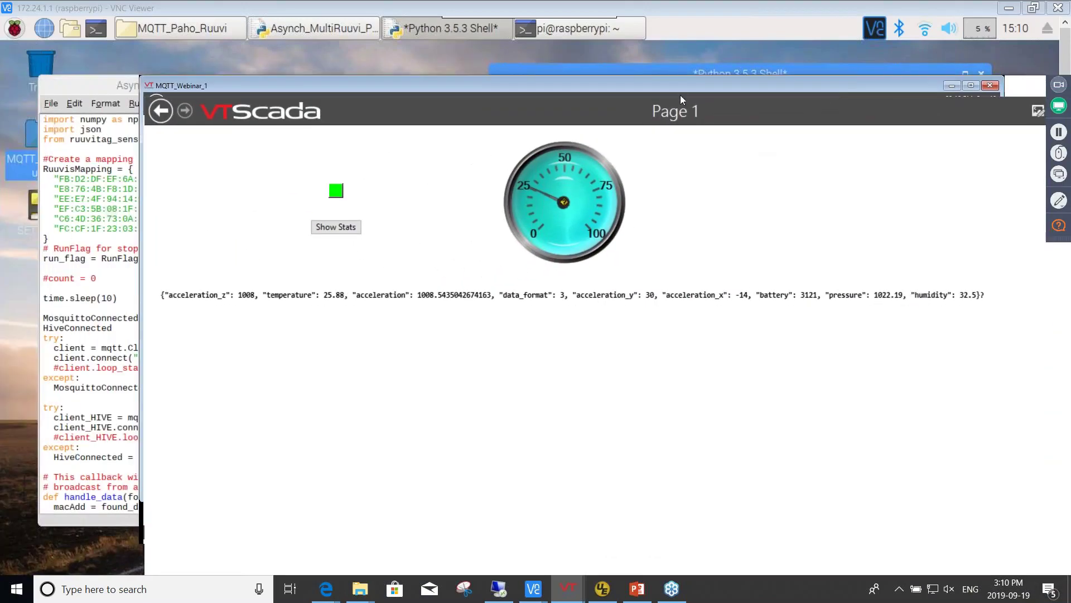
left_click_drag(707, 82, 763, 62)
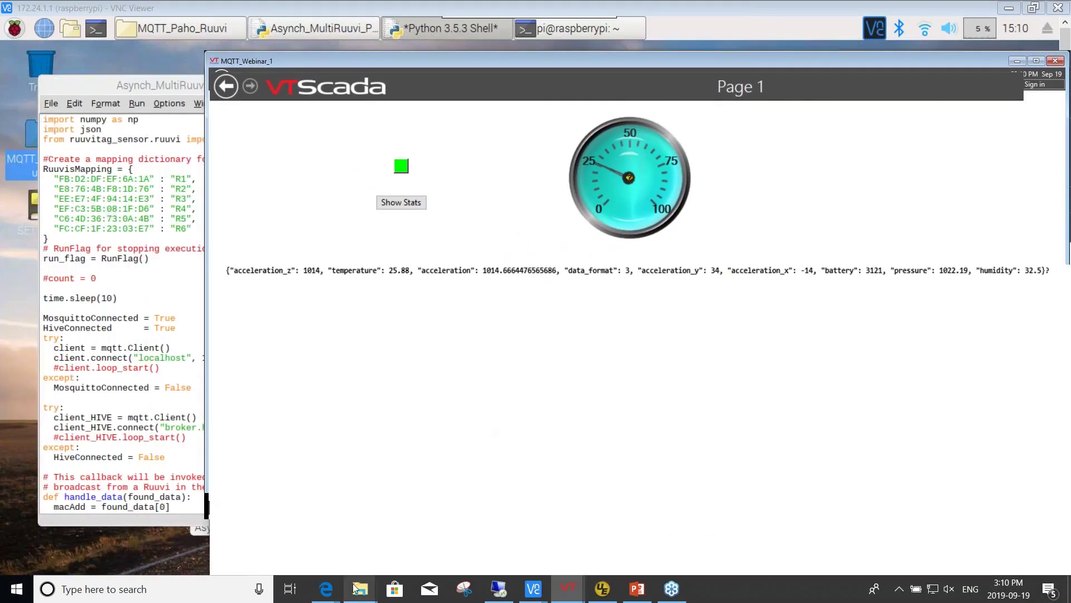
mouse_move(315, 596)
left_click(402, 536)
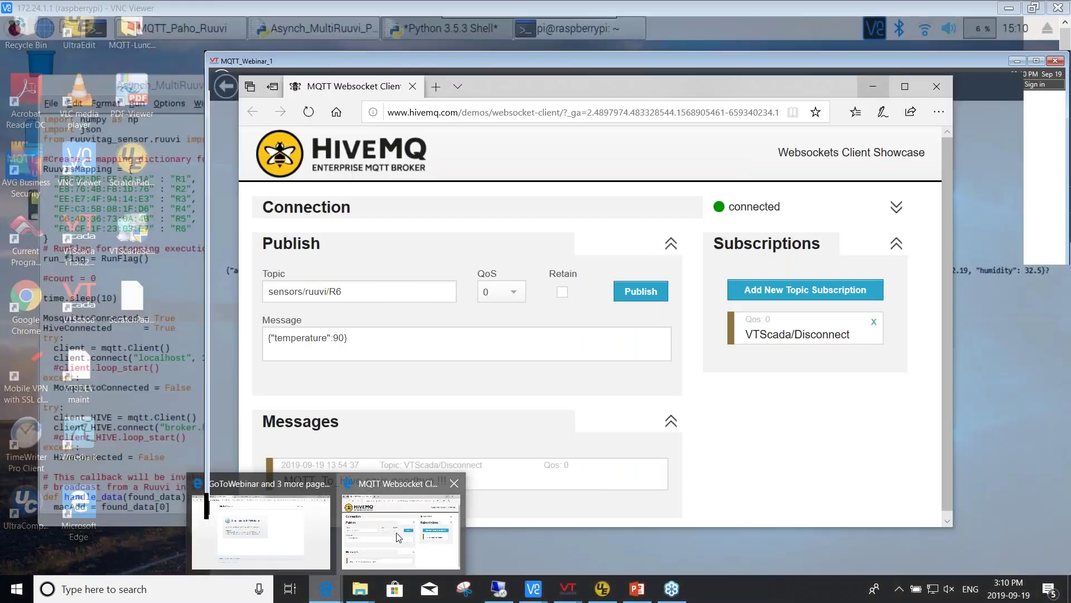
left_click_drag(630, 85, 495, 120)
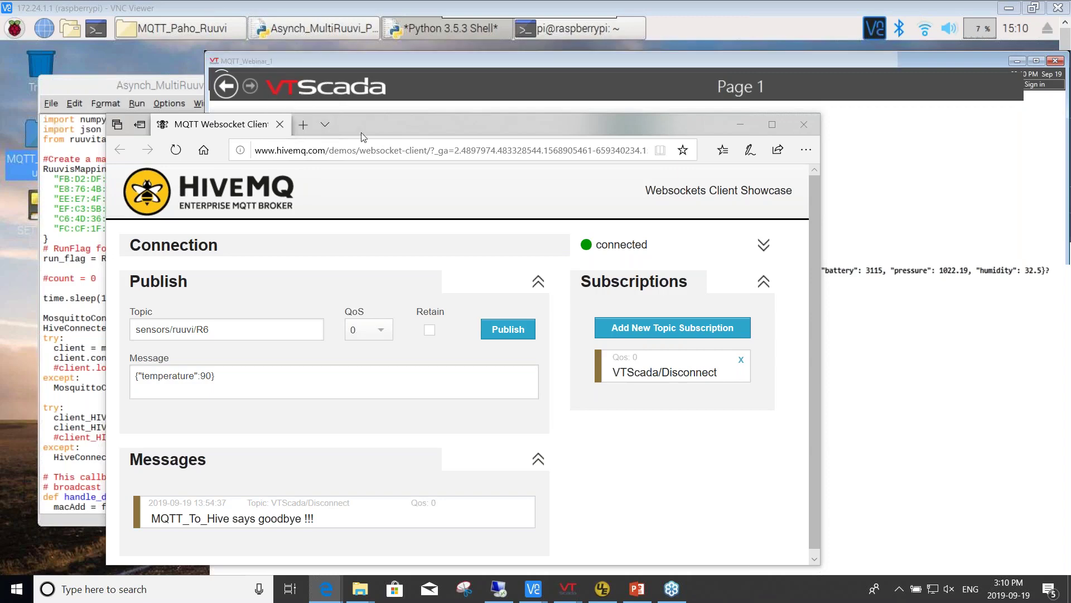
left_click_drag(430, 129, 813, 185)
left_click_drag(786, 62, 481, 28)
- Place the HiveMQ client beside the gauge and publish the message {"temperature":90} to the topic sensors/ruuvi/R6
left_click(998, 183)
left_click_drag(999, 183, 939, 117)
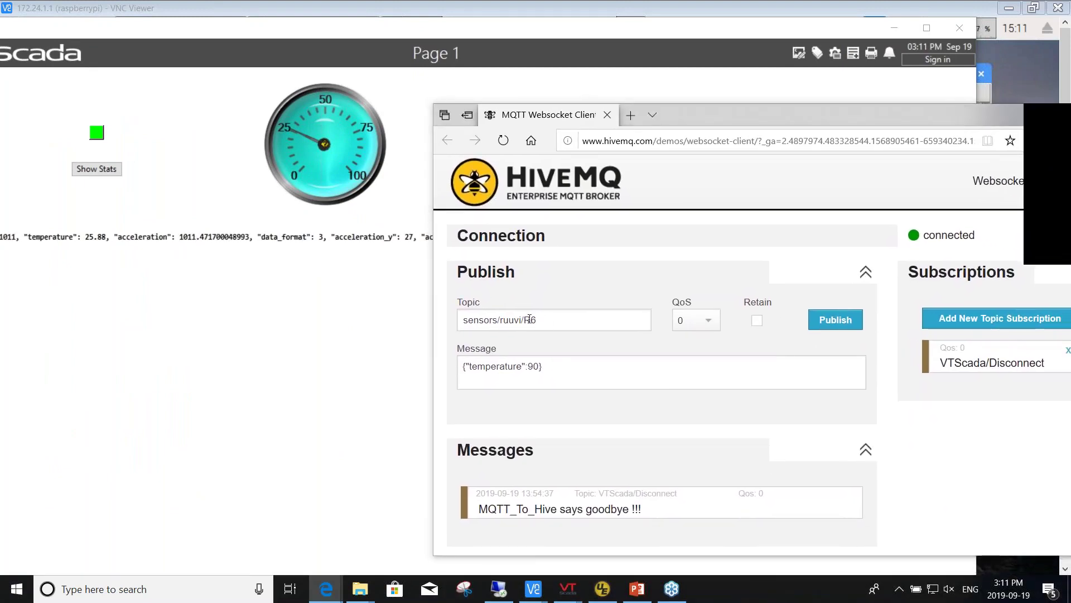
left_click(553, 367)
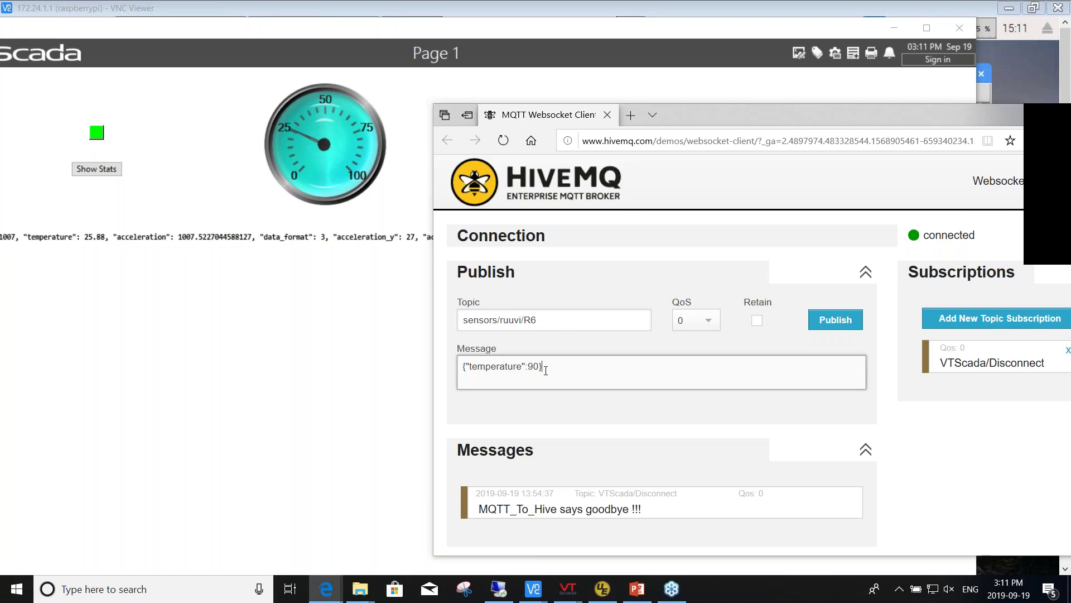
left_click(833, 321)
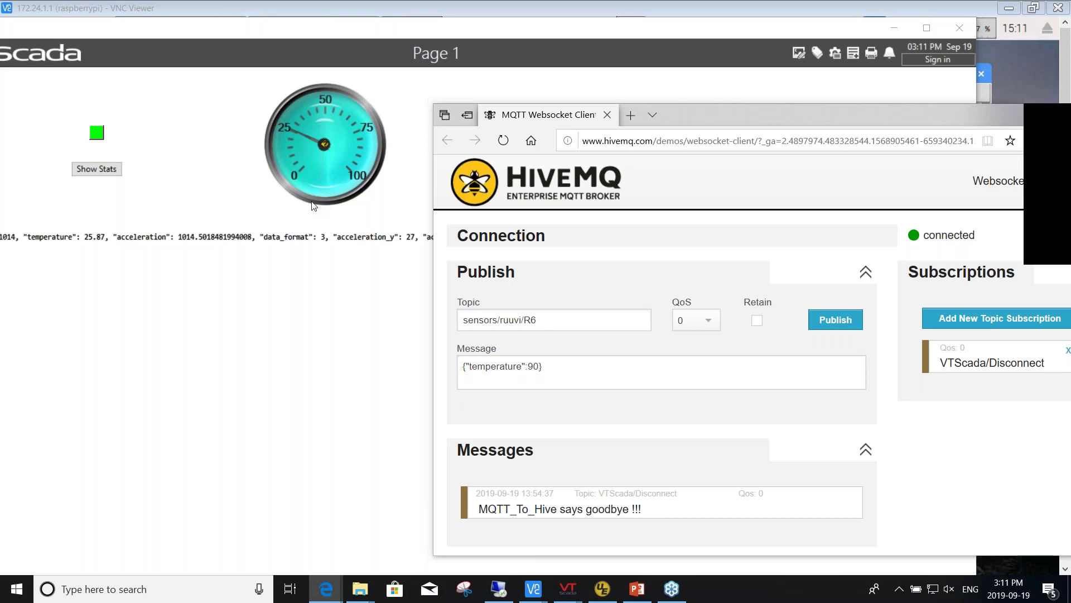
- Open the properties of the MQTT_1_ToHive driver from the green square and examine its Connection and Last Will settings
right_click(98, 136)
left_click(149, 194)
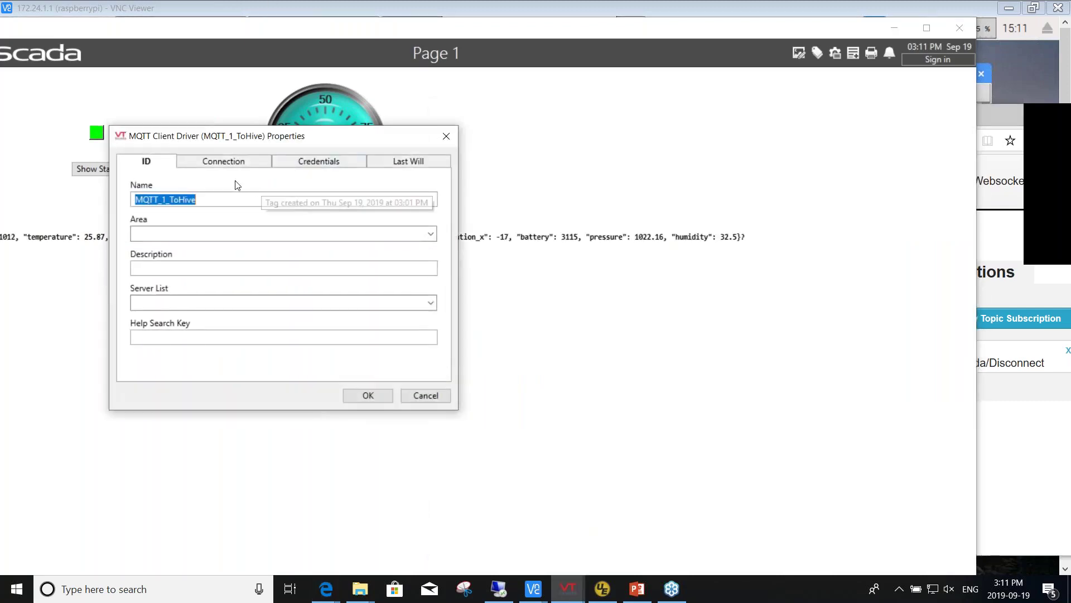
left_click(229, 161)
left_click_drag(310, 138, 302, 111)
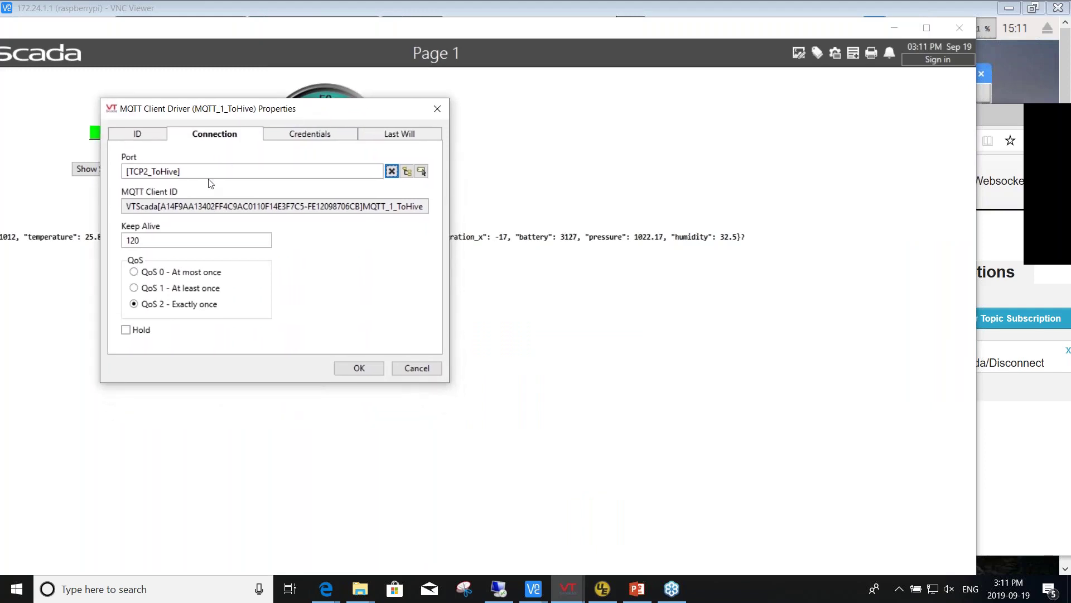
left_click(370, 134)
left_click(241, 174)
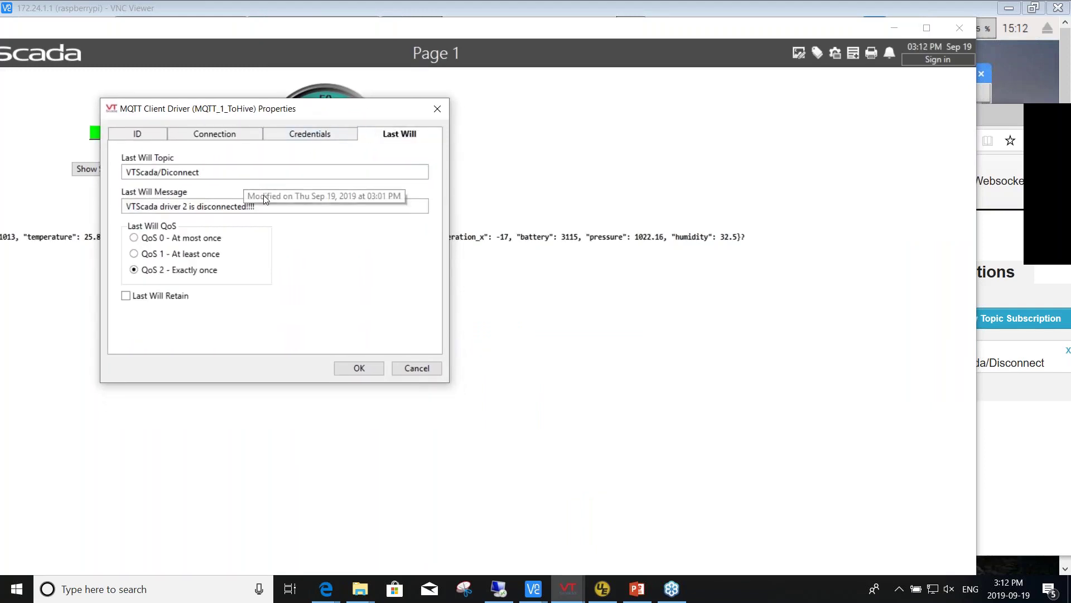
- Check the HiveMQ client's subscription against the driver's Last Will topic, and examine the driver's Credentials settings
left_click(1010, 482)
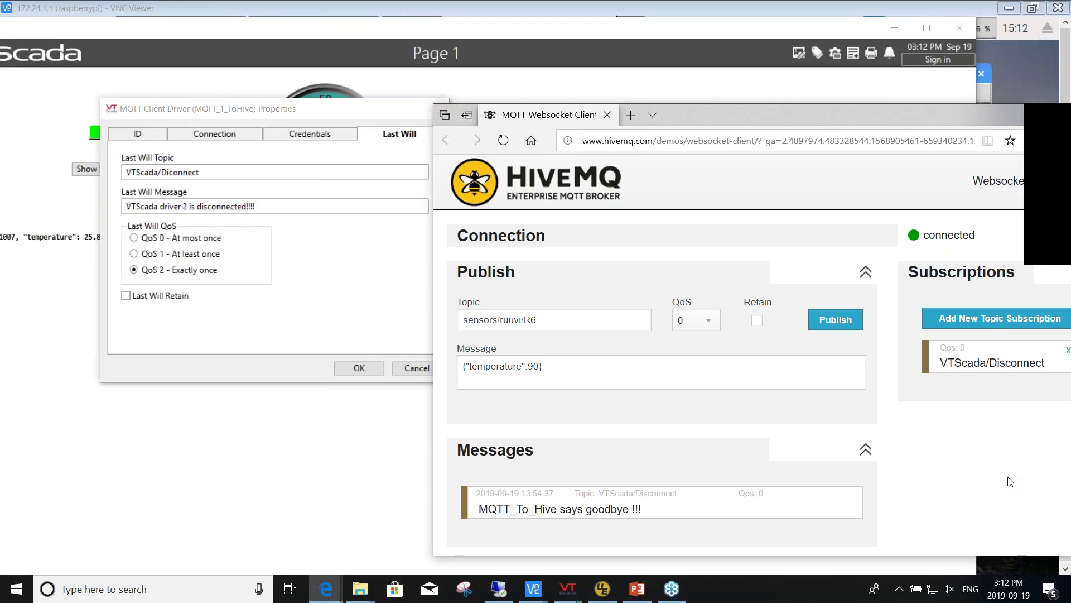
left_click(330, 107)
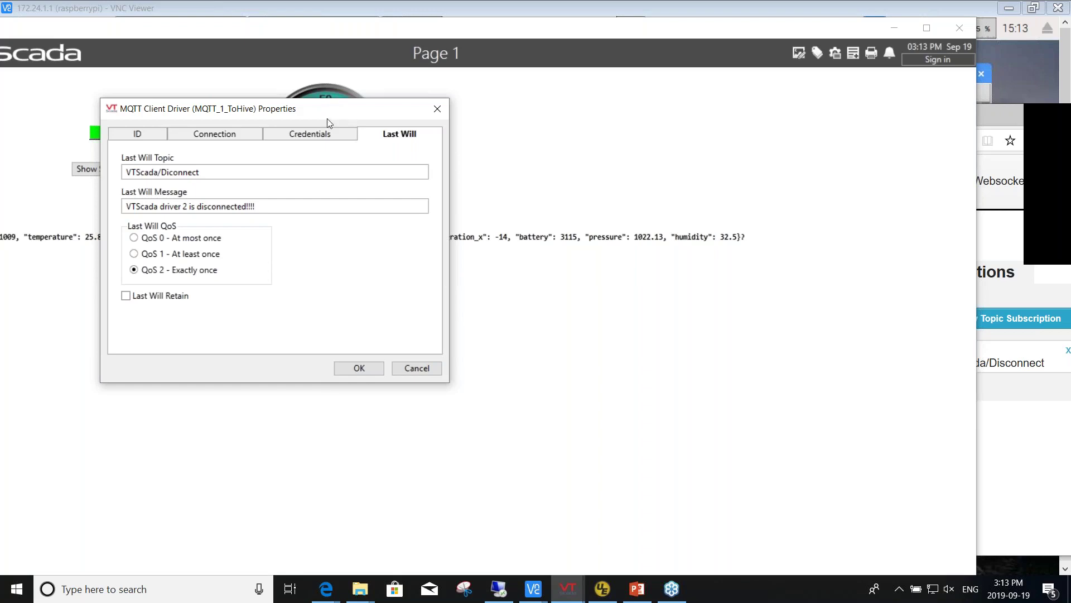
left_click(311, 135)
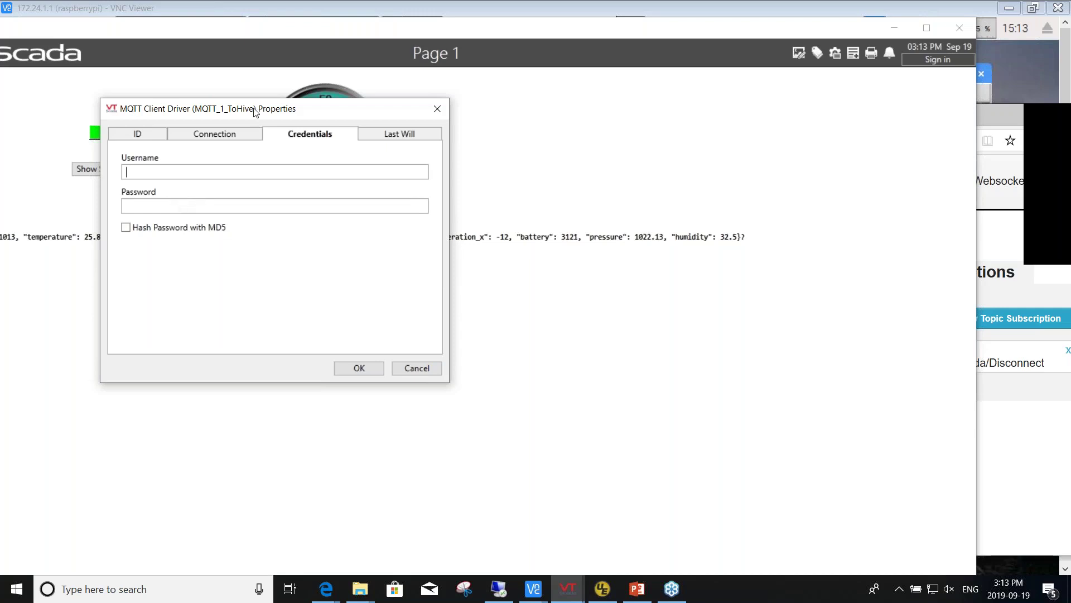
left_click_drag(253, 112, 290, 121)
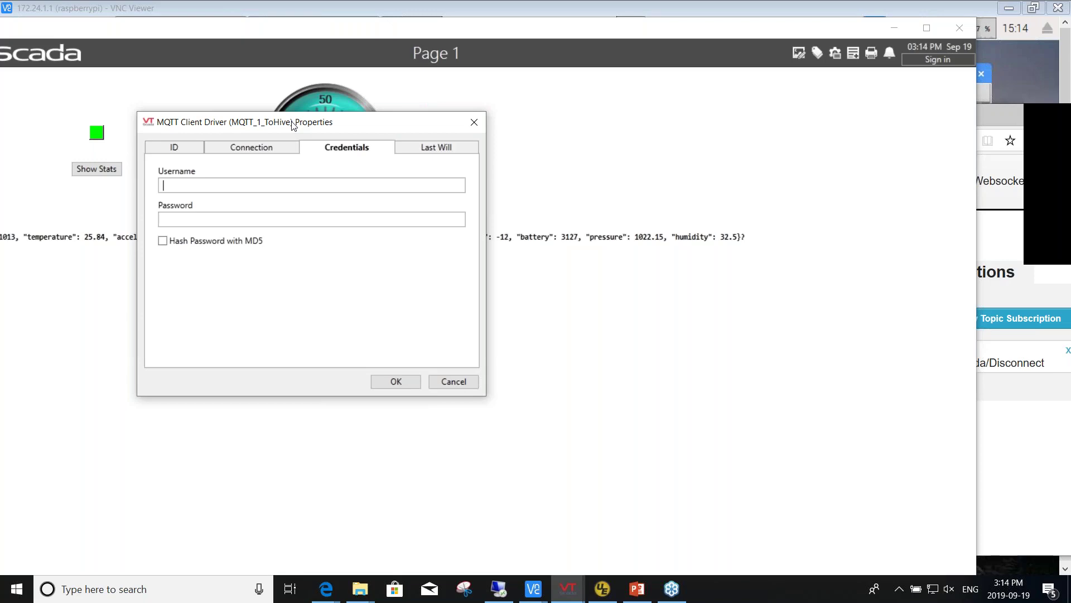
- Move the MQTT_1_ToHive properties dialog clear of the gauge and view the driver's Connection settings again
left_click(499, 592)
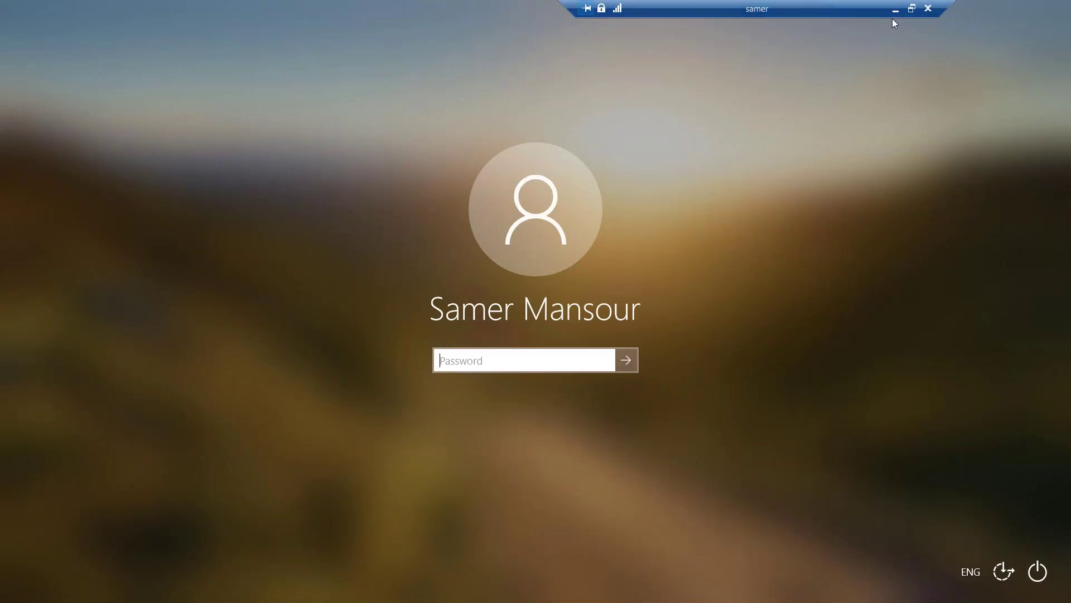
left_click(897, 12)
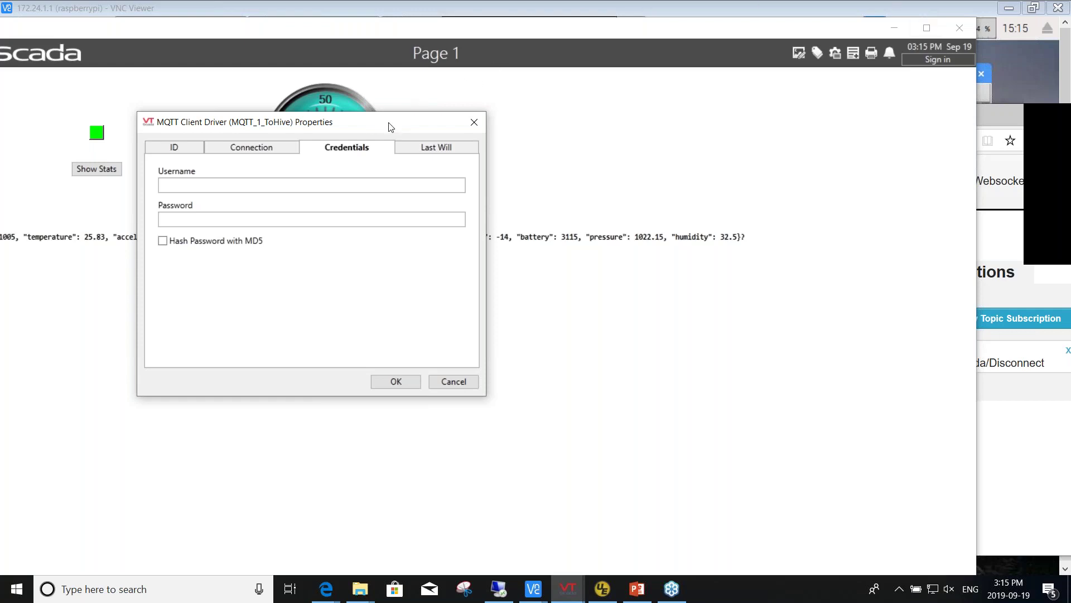
left_click_drag(390, 126, 701, 108)
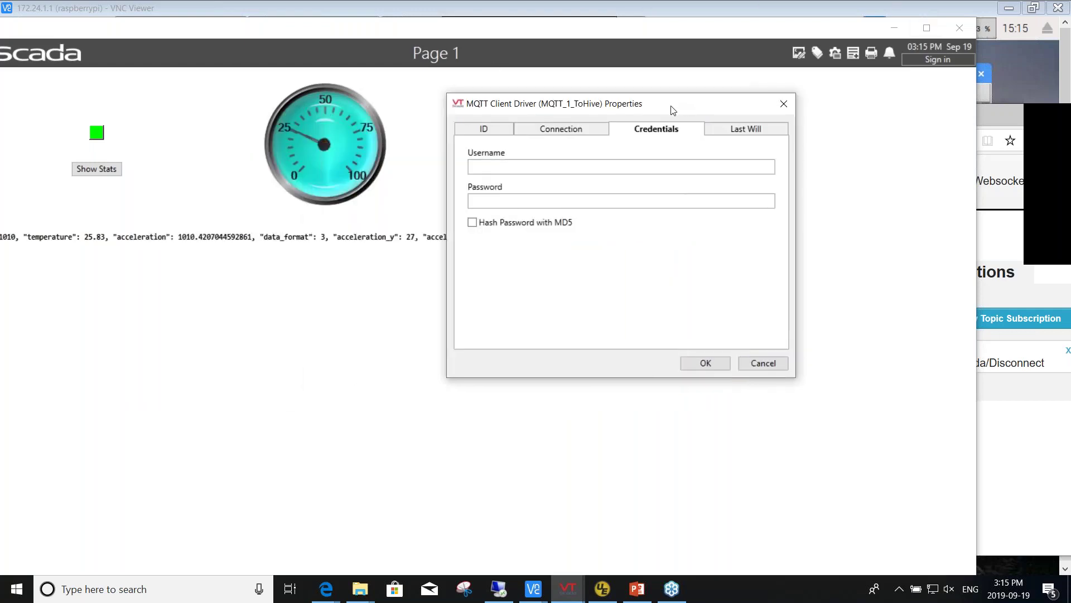
left_click(590, 128)
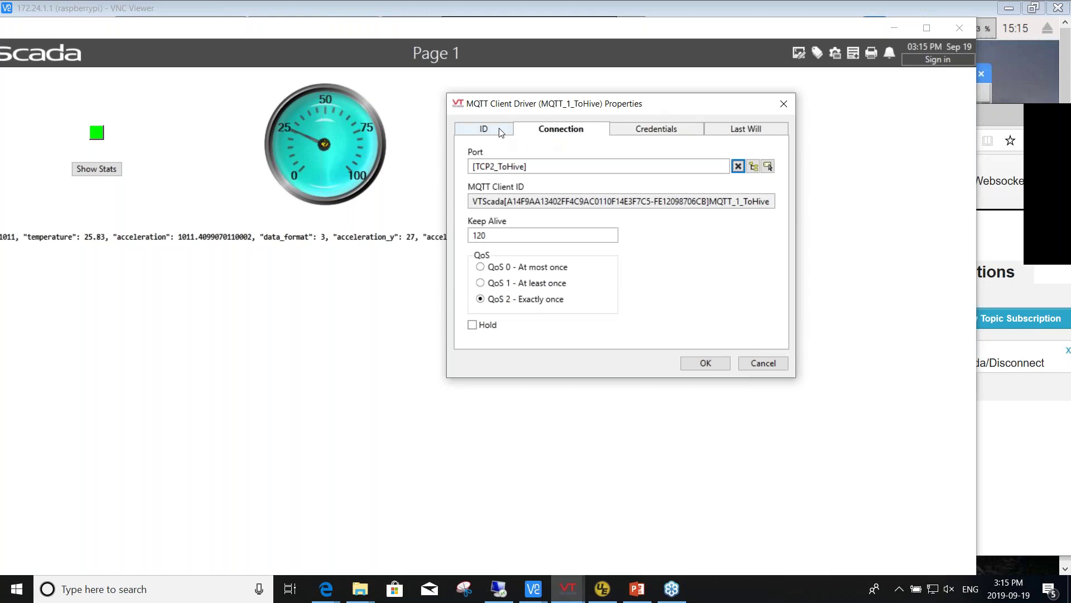